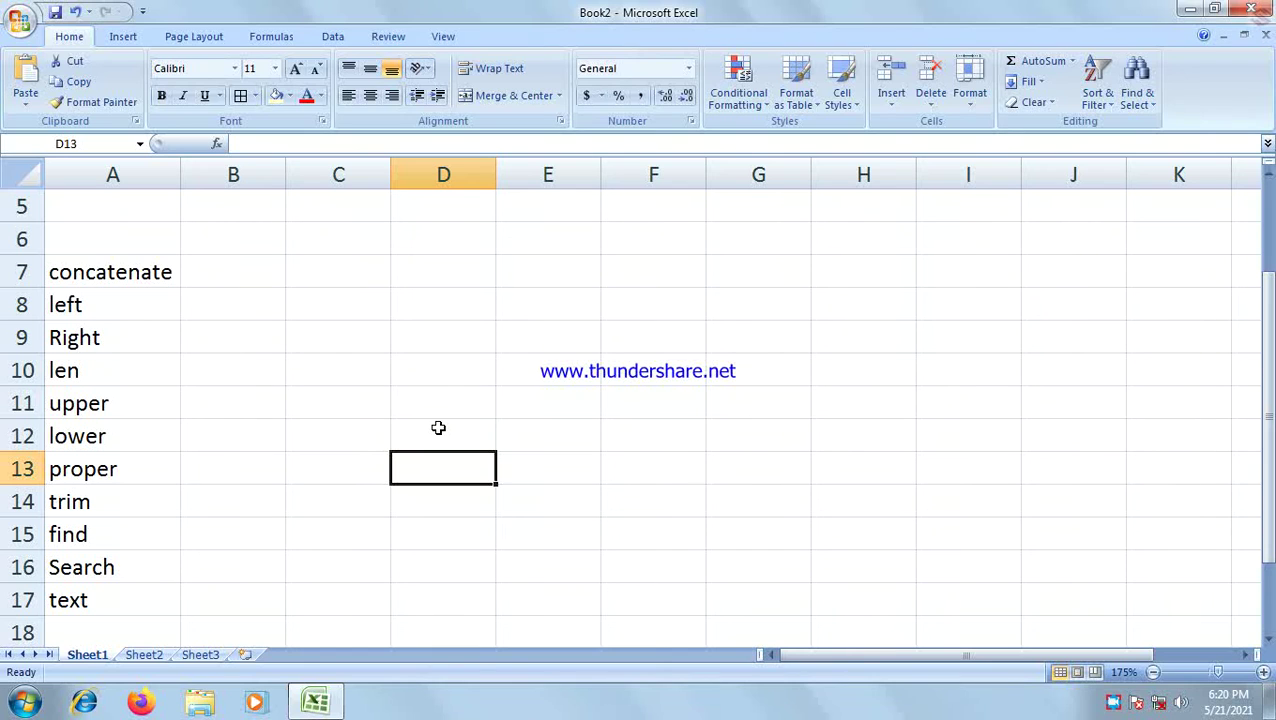
- Step through the function labels in column A, from concatenate down to text
click(145, 270)
click(91, 305)
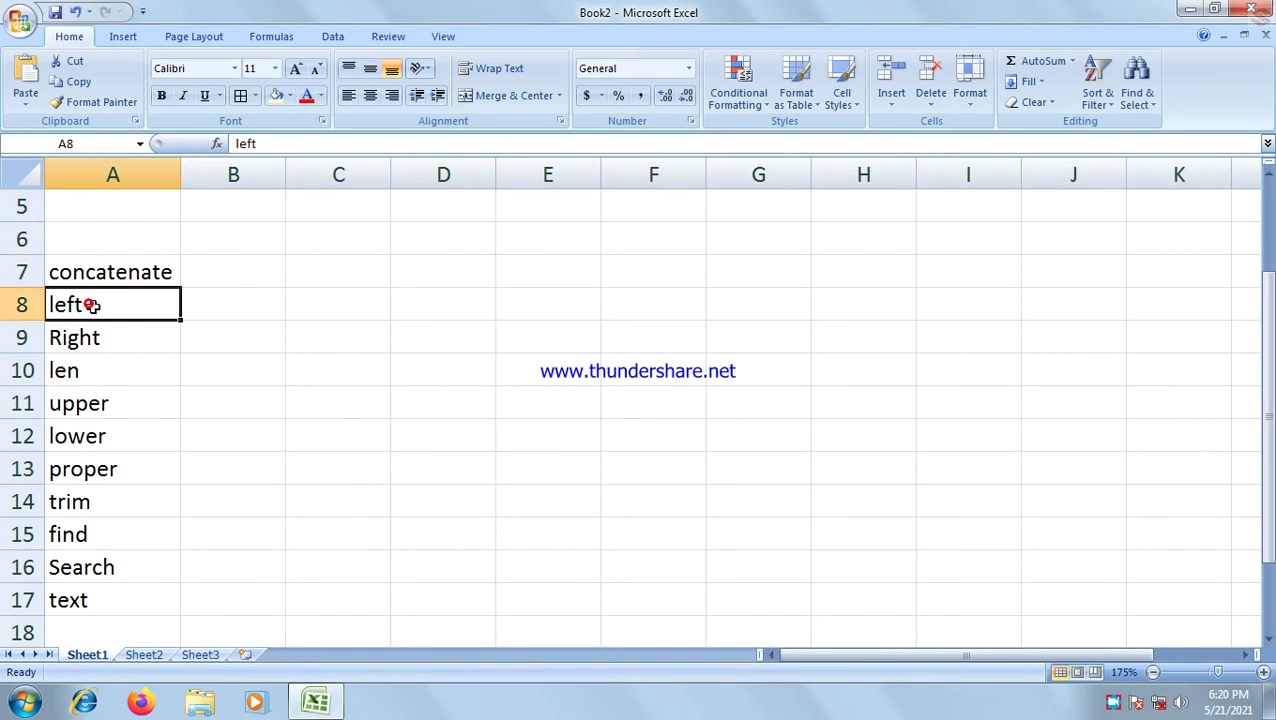
click(107, 345)
click(92, 374)
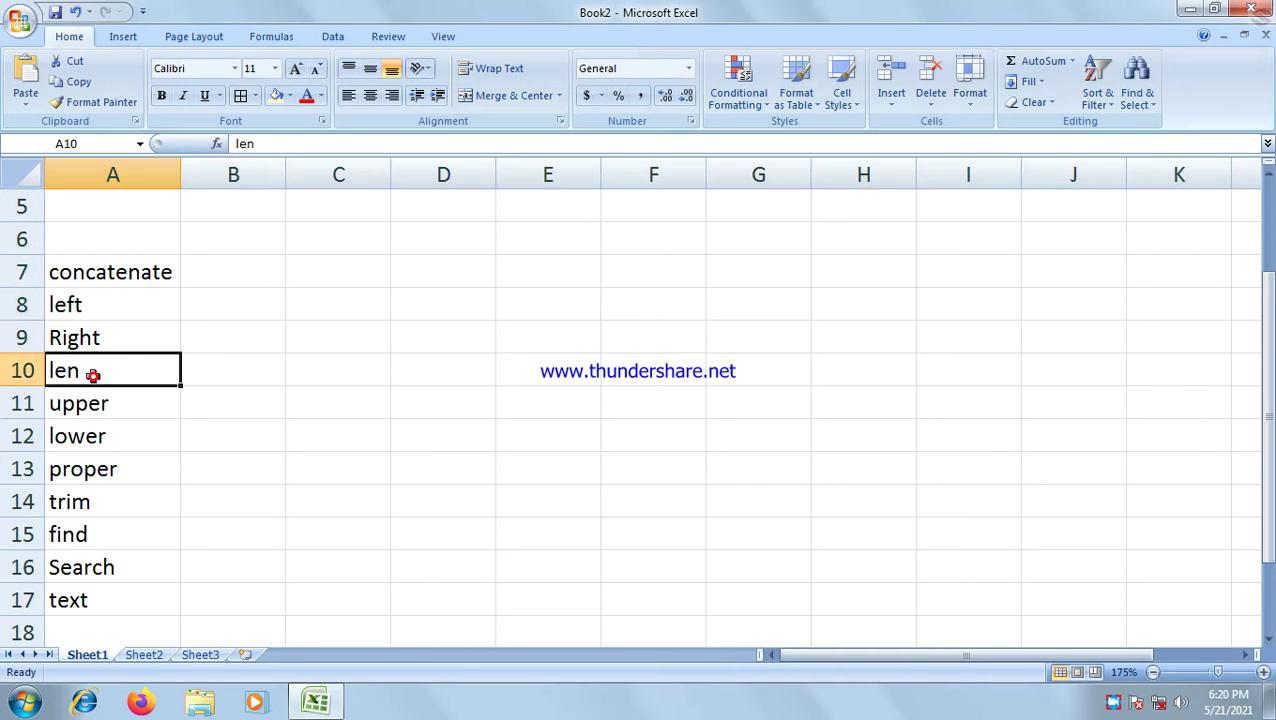
click(105, 405)
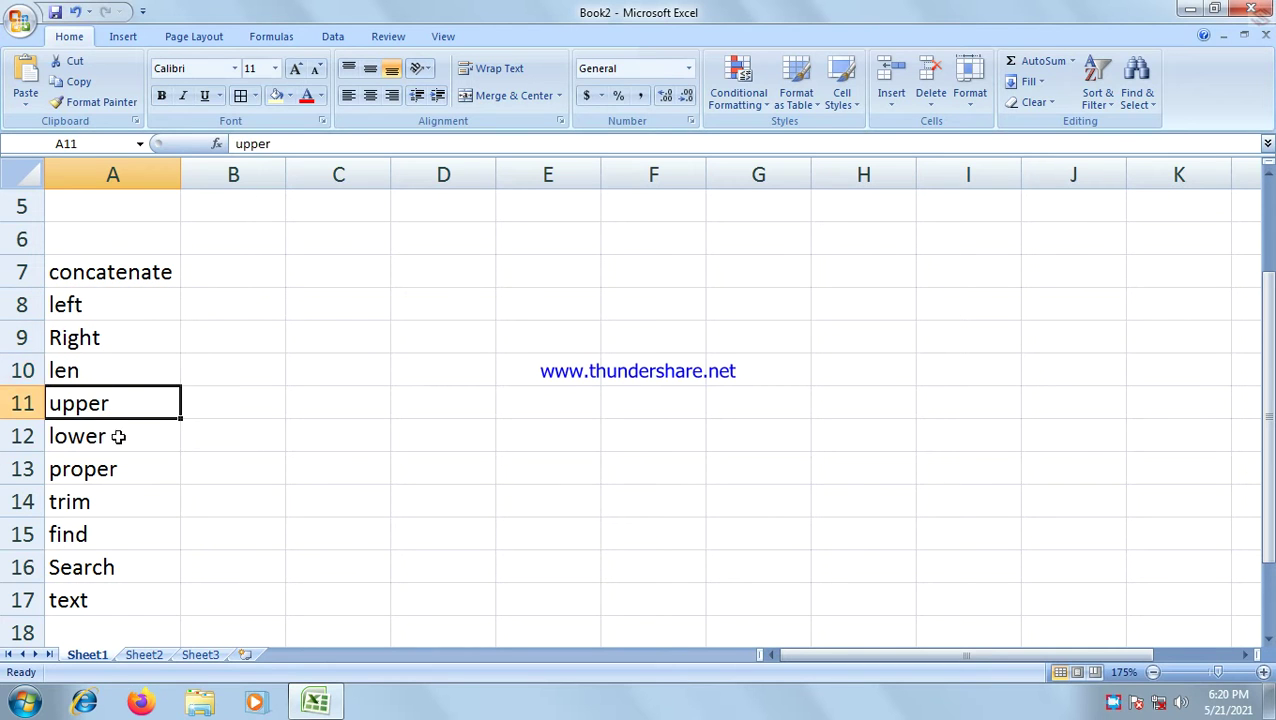
click(118, 437)
click(121, 472)
click(110, 509)
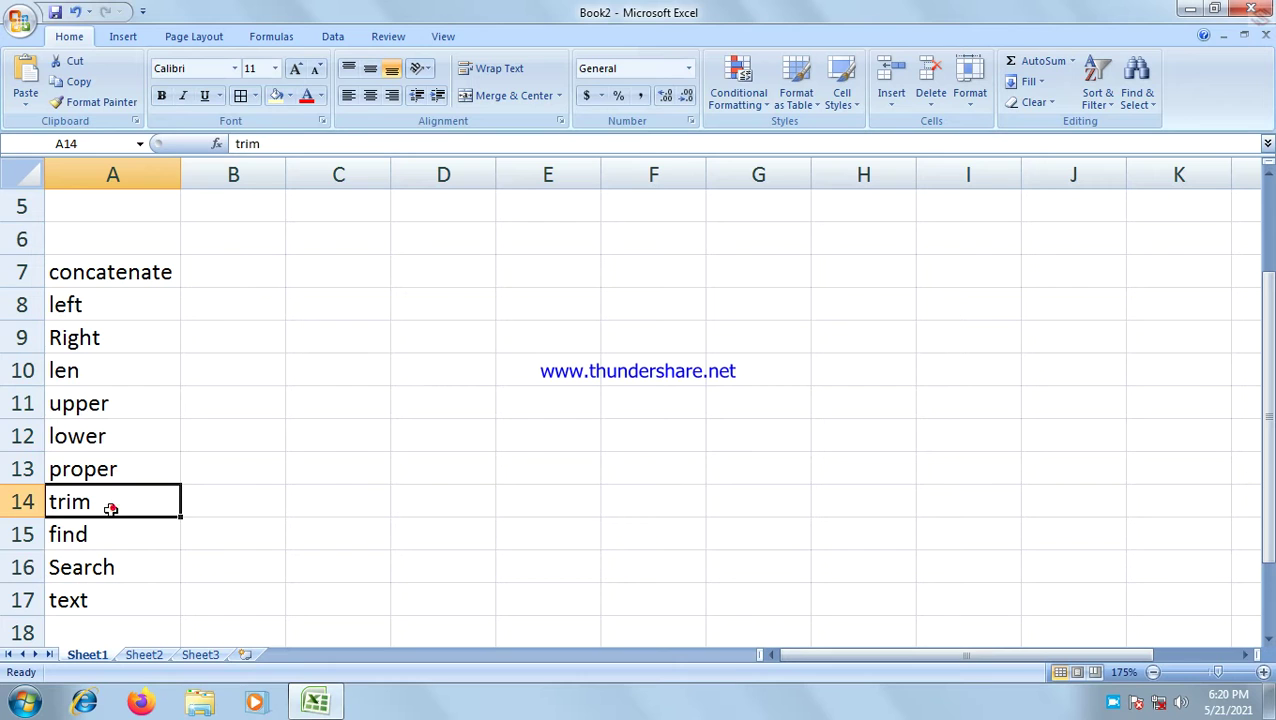
click(108, 540)
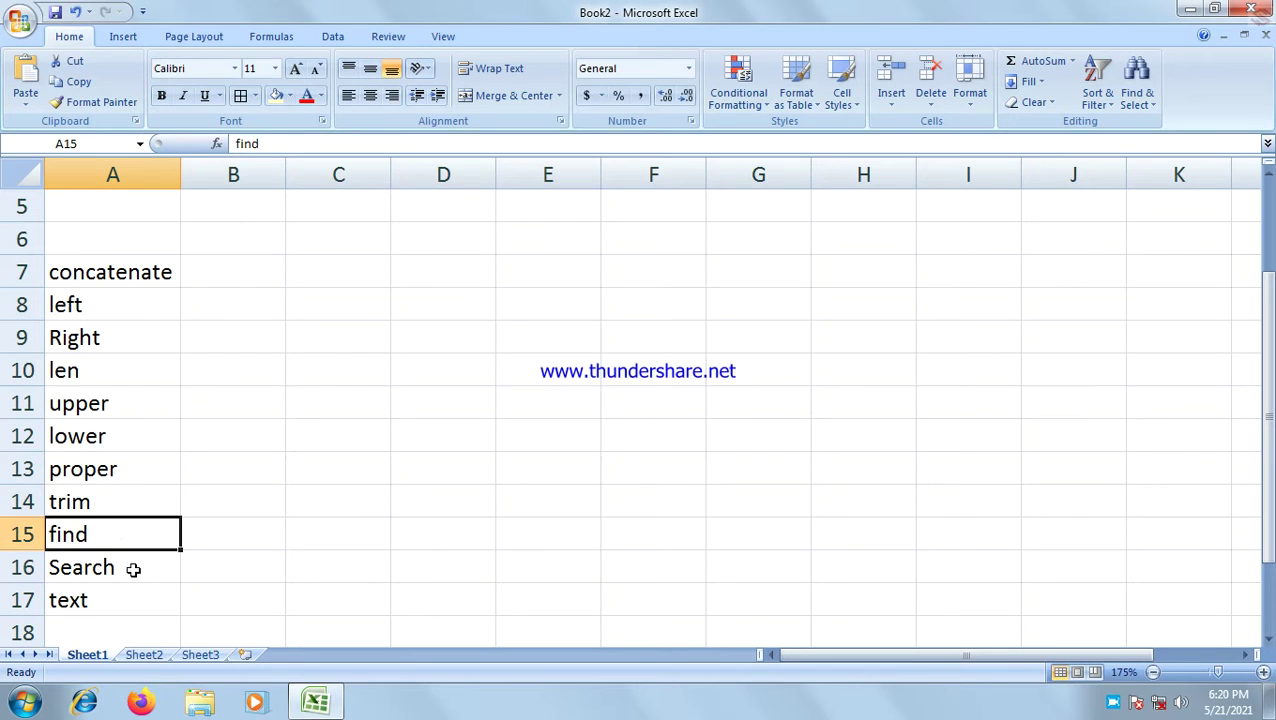
click(131, 567)
click(122, 600)
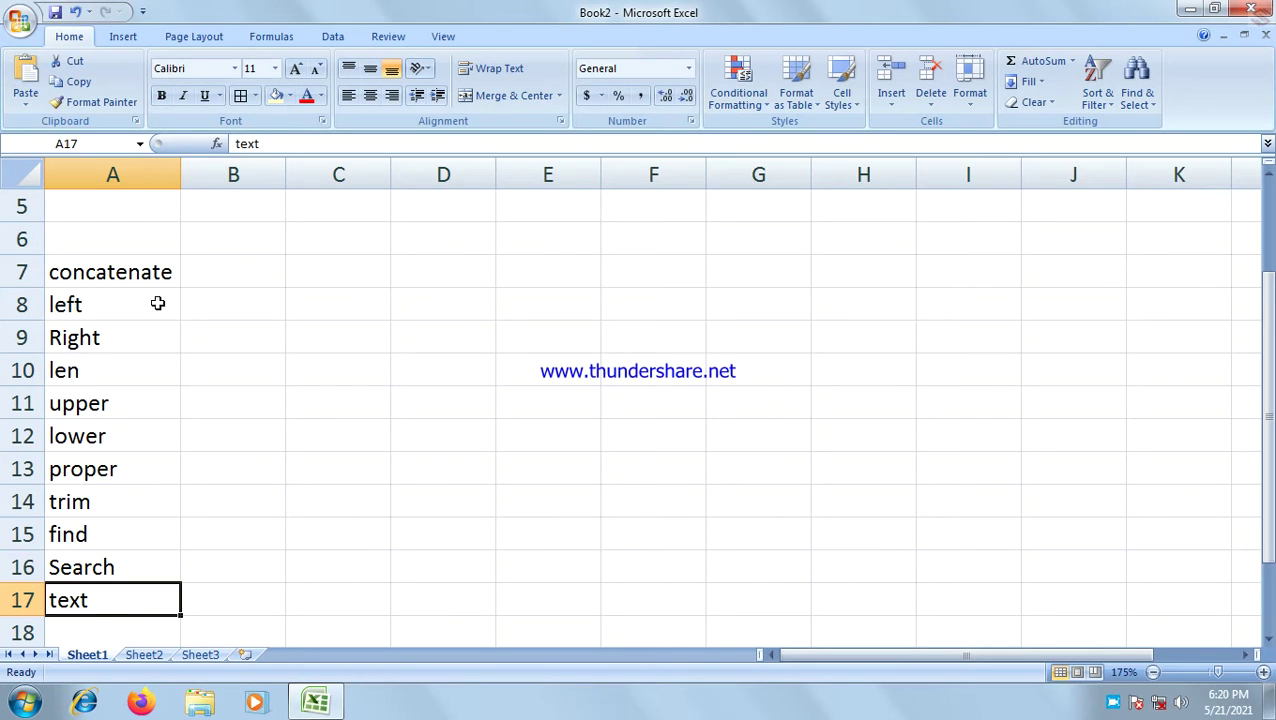
- Put a 'Full name' header in B1 and widen column B
scroll(179, 276, up, 2)
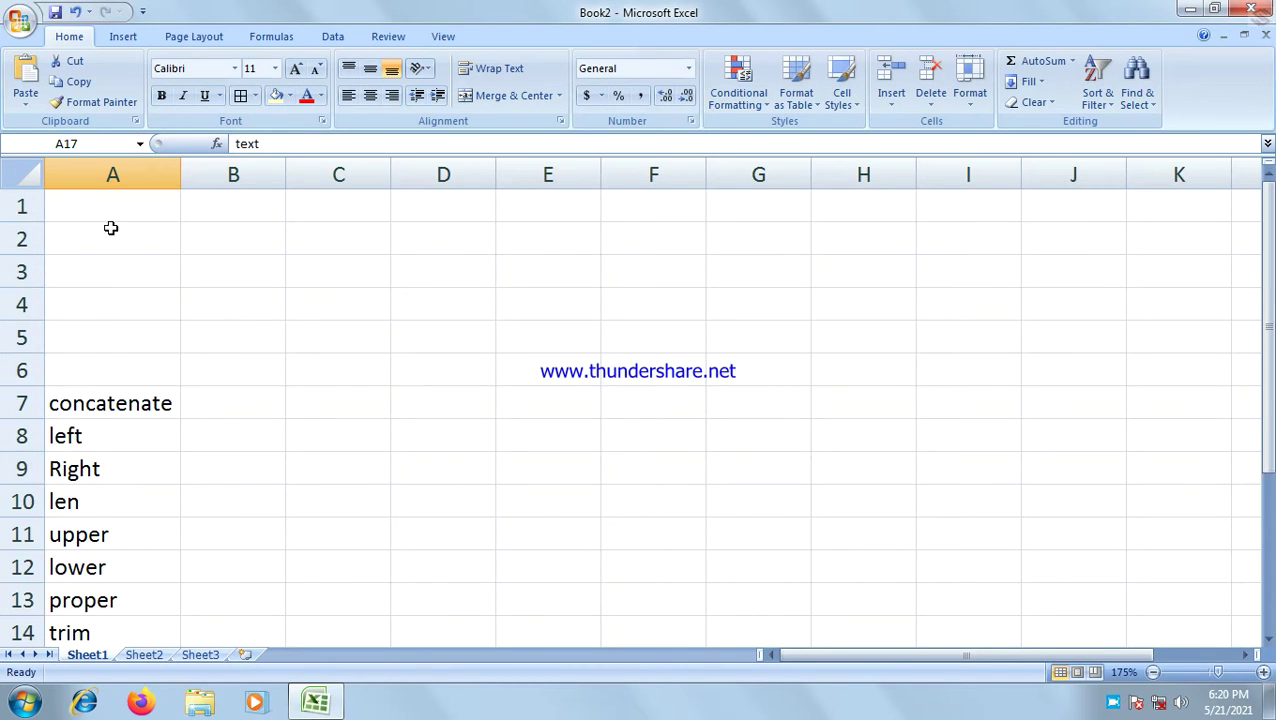
click(131, 216)
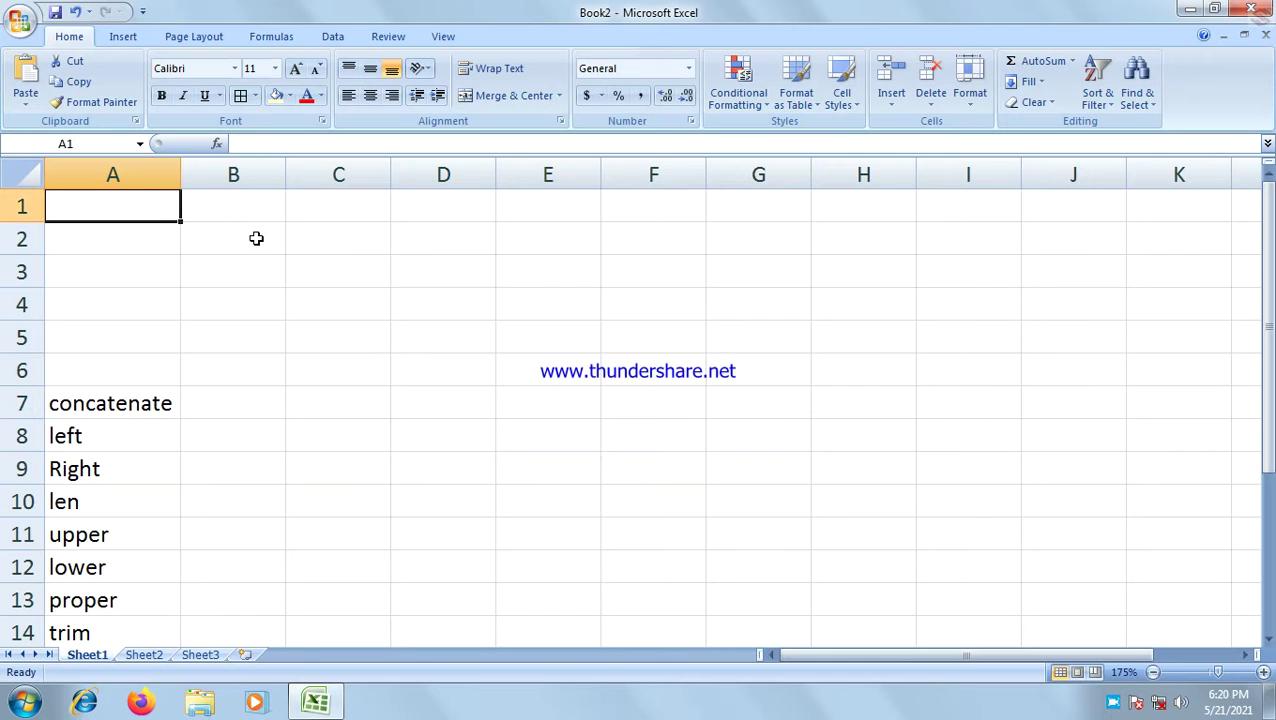
click(213, 212)
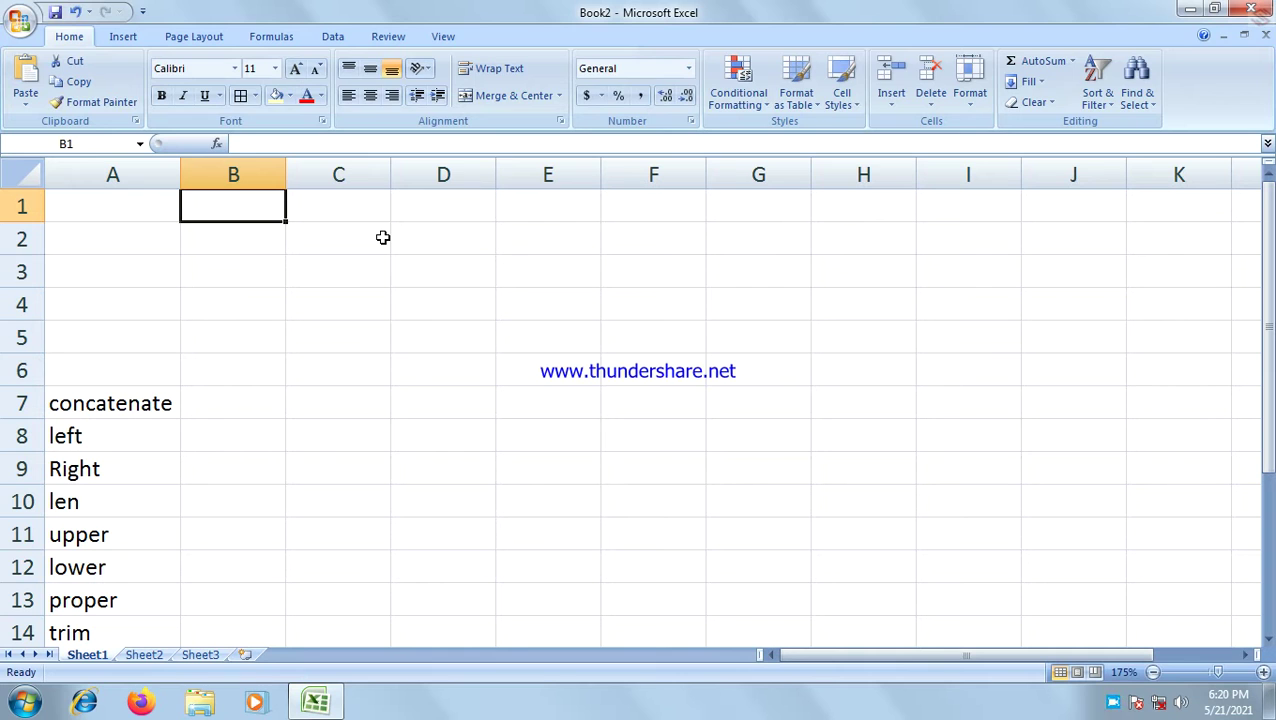
text(Full name)
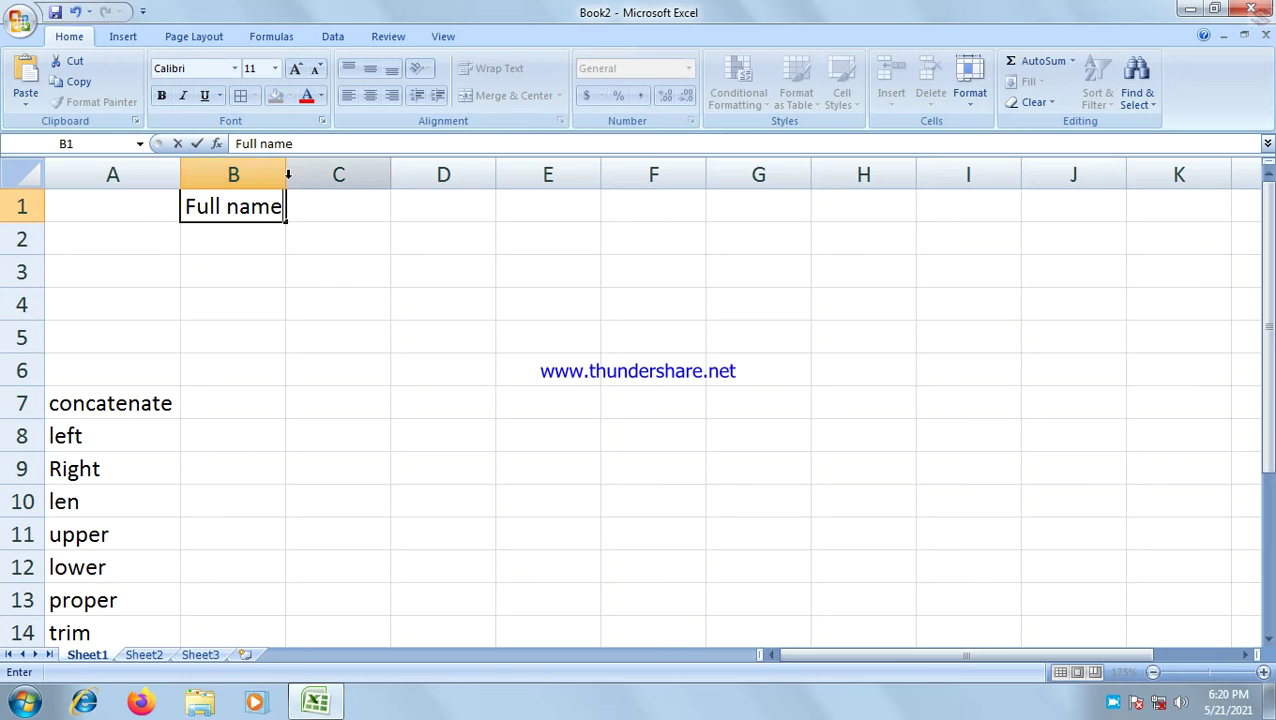
click(306, 208)
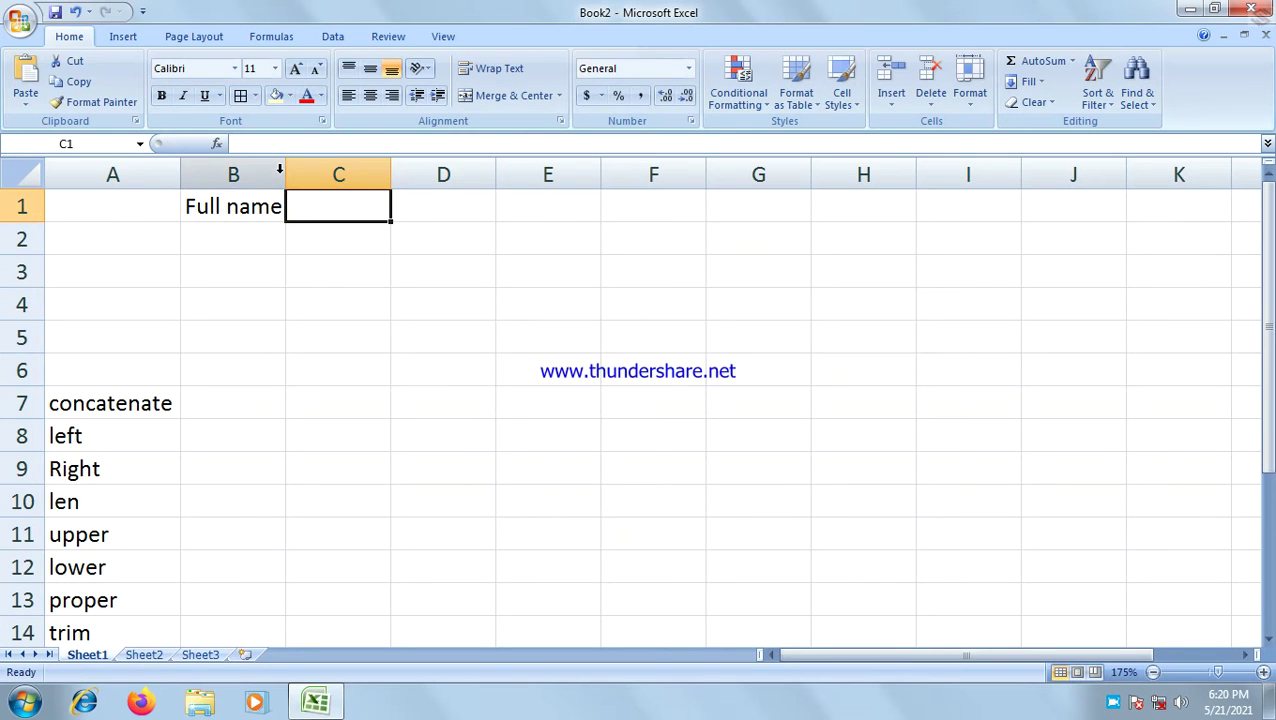
drag(283, 175, 375, 199)
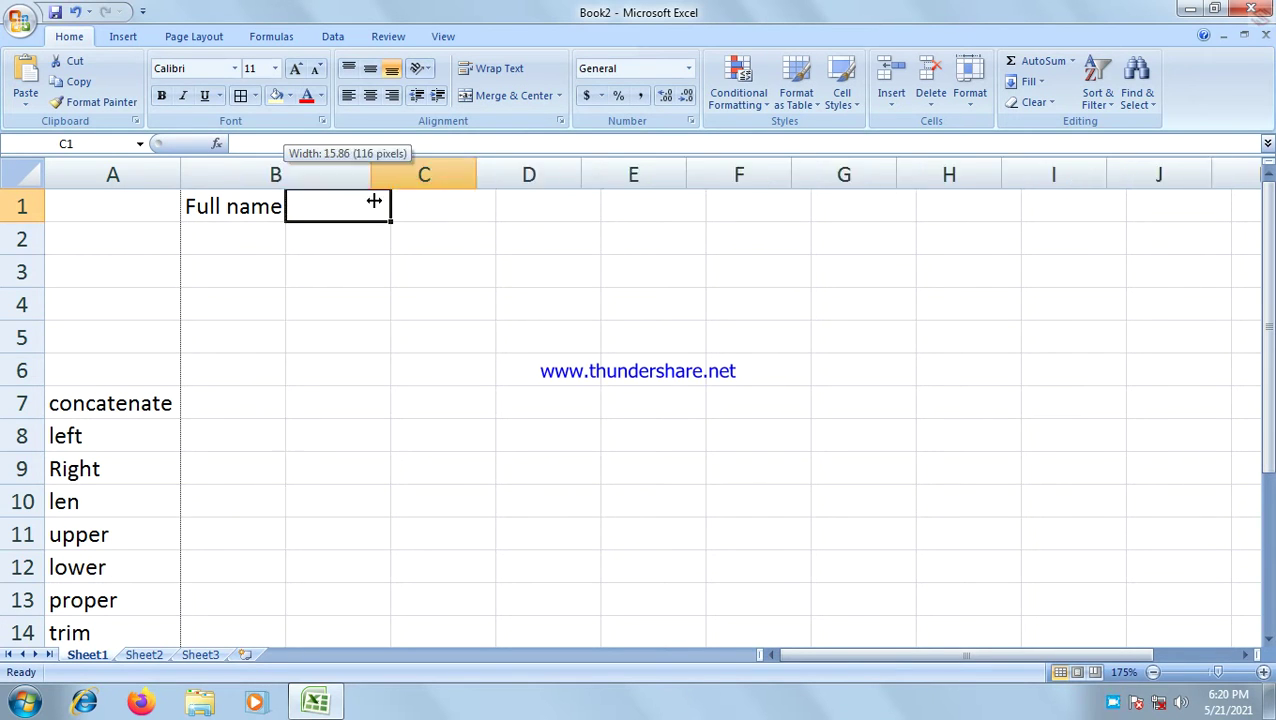
- Enter a sample person's full name in B2
click(230, 241)
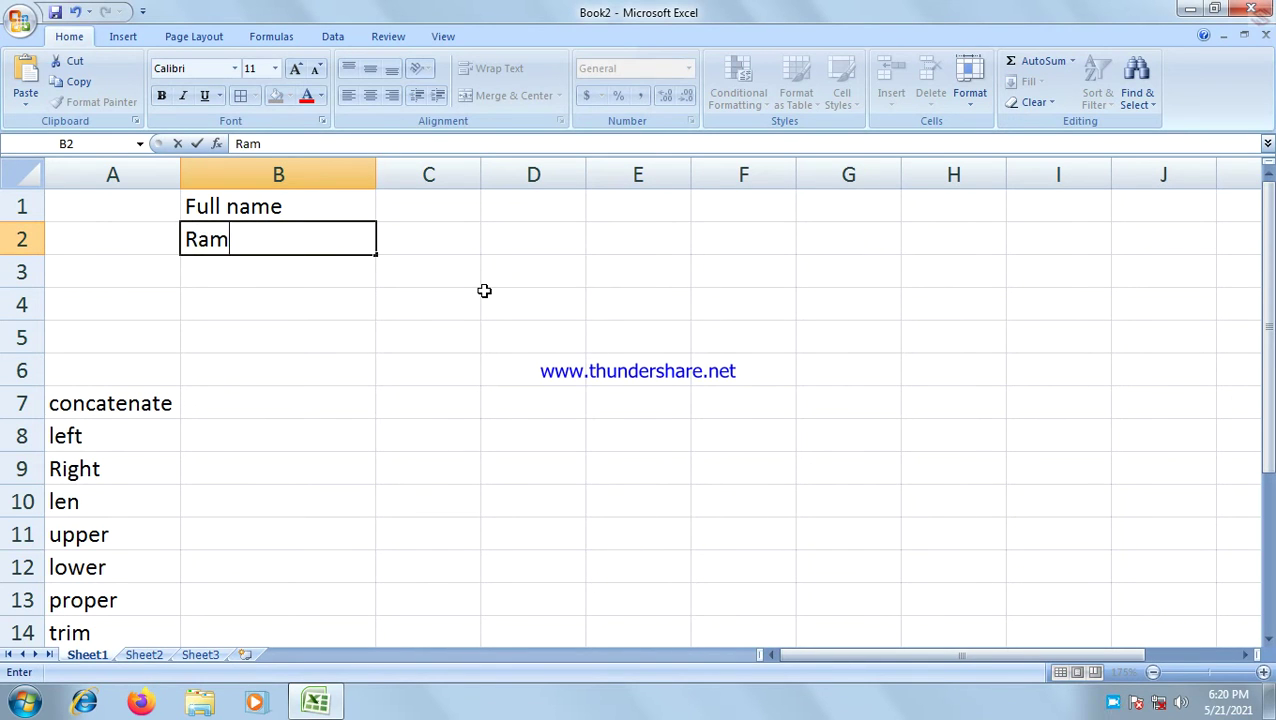
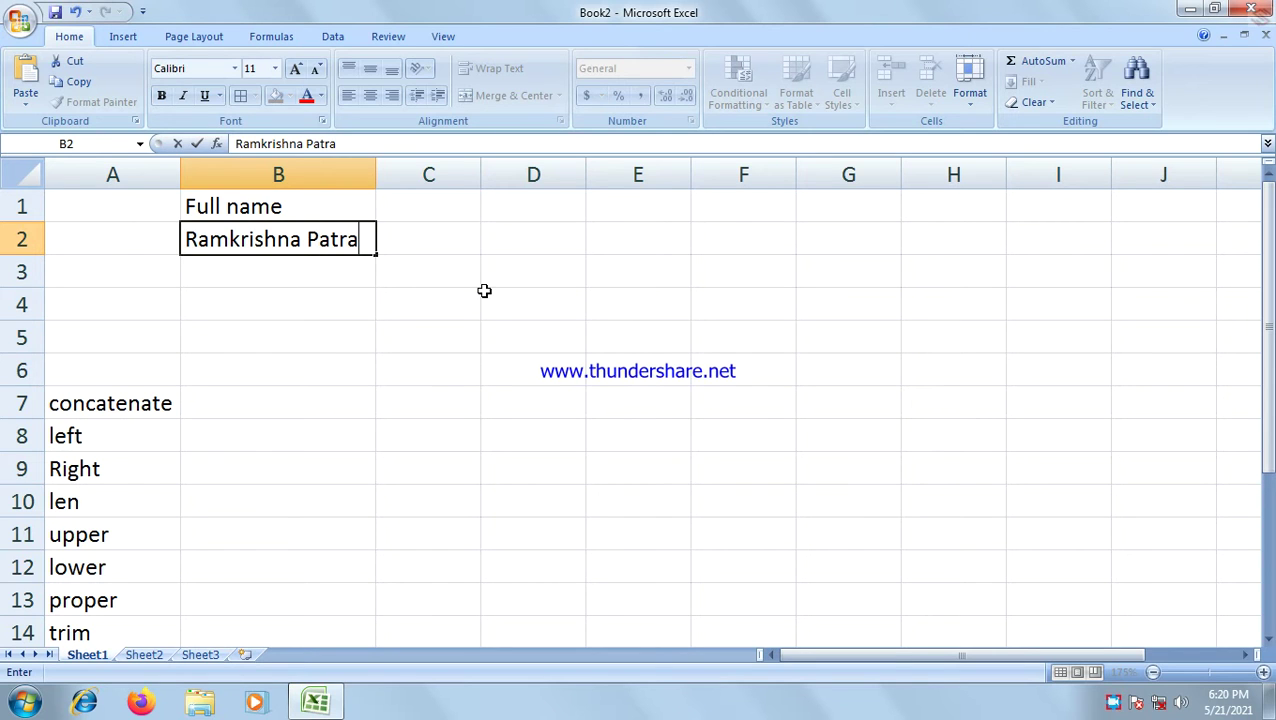
click(425, 212)
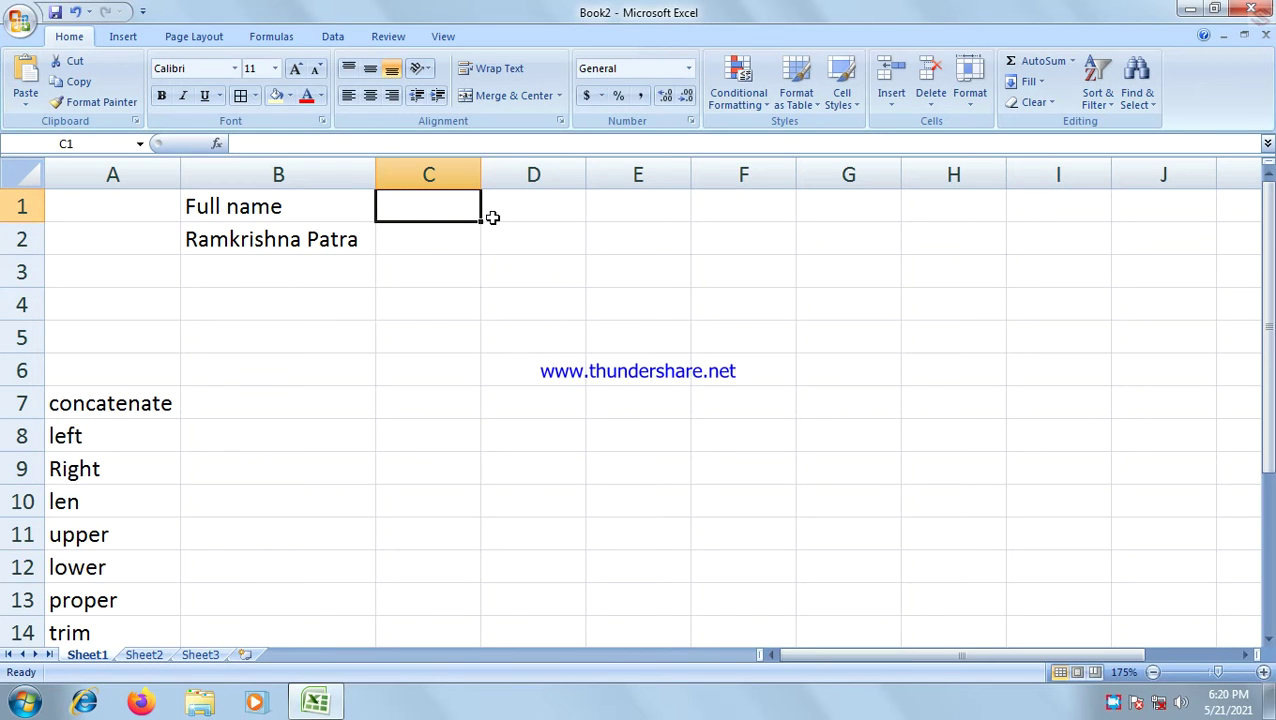
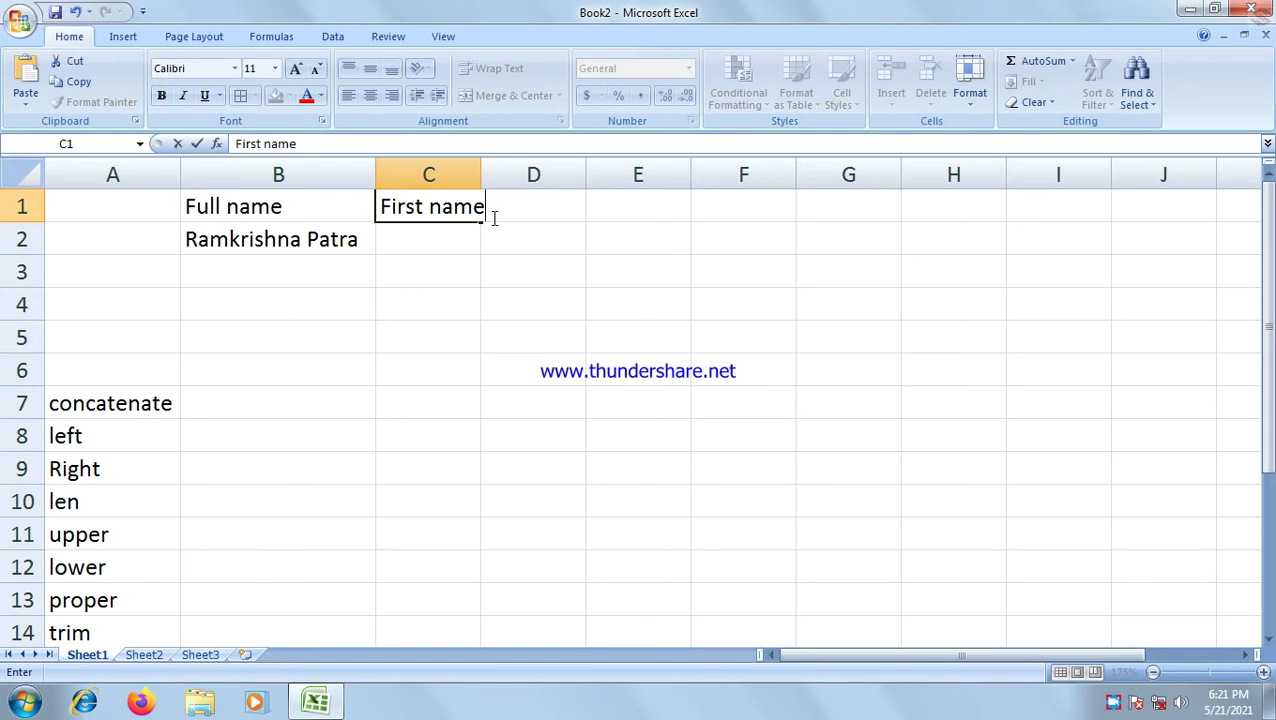
- Add a 'First name' header in C1 with the sample first name in C2
key(Return)
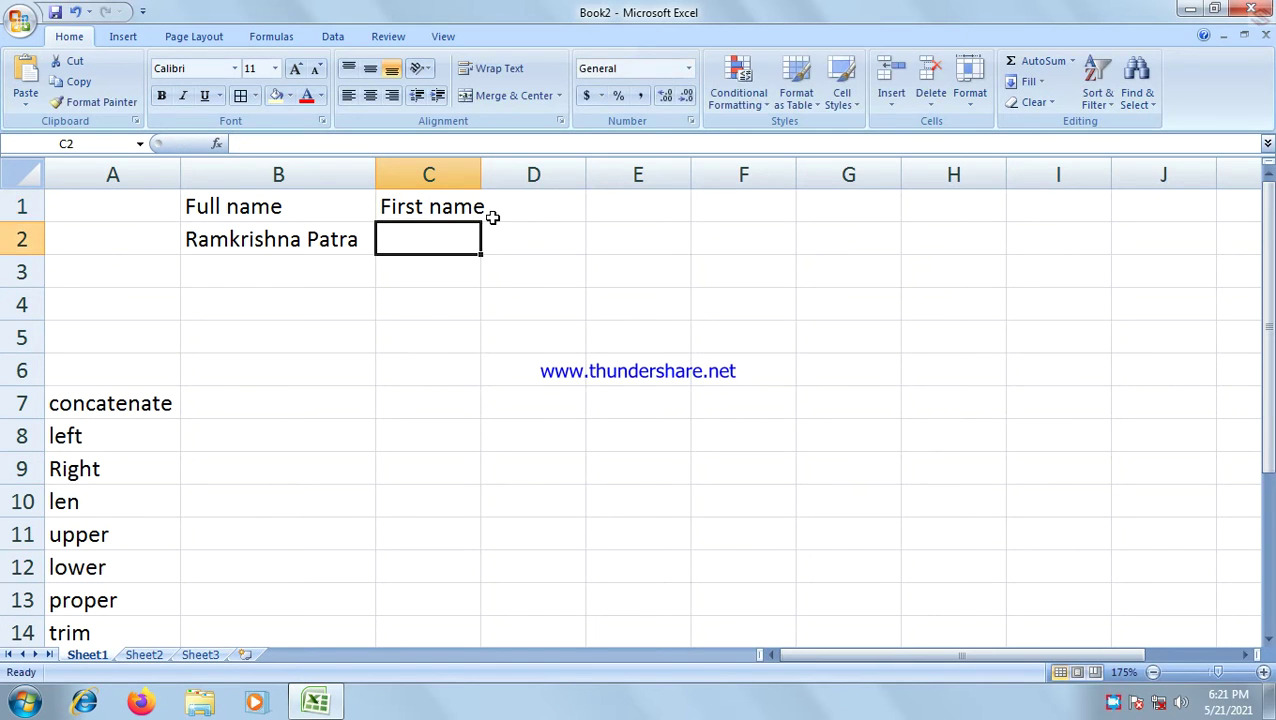
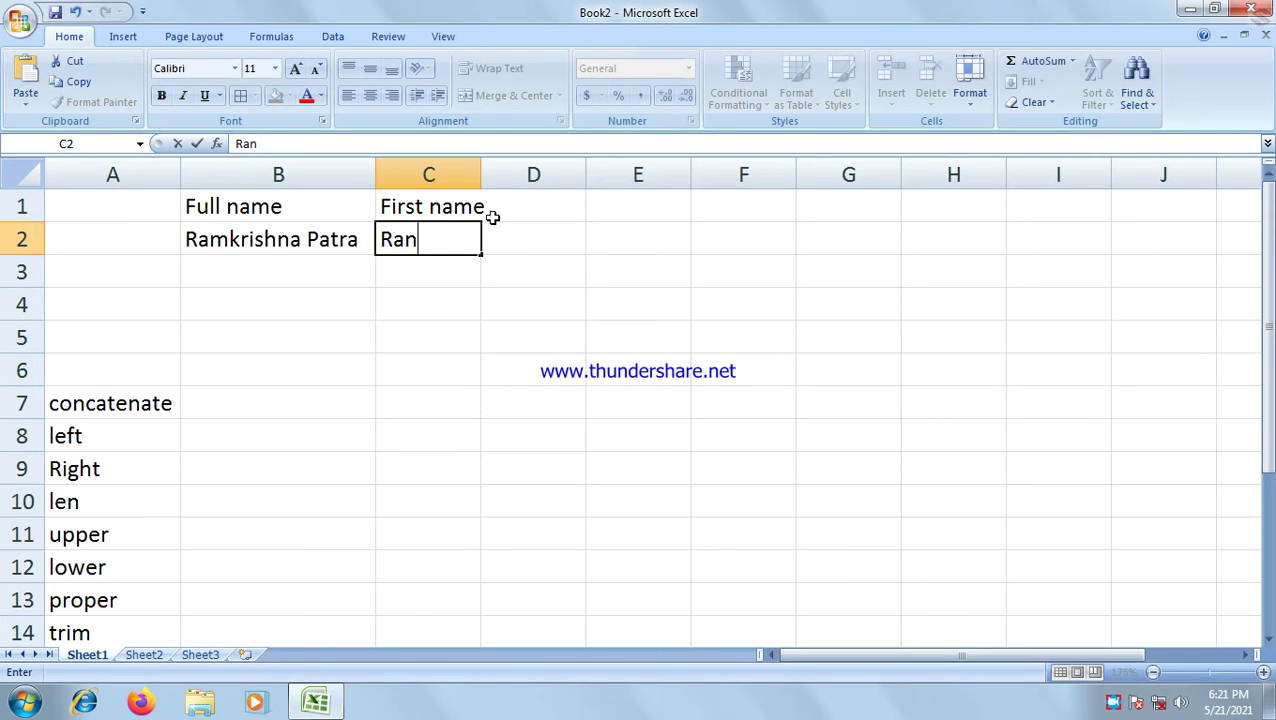
key(Tab)
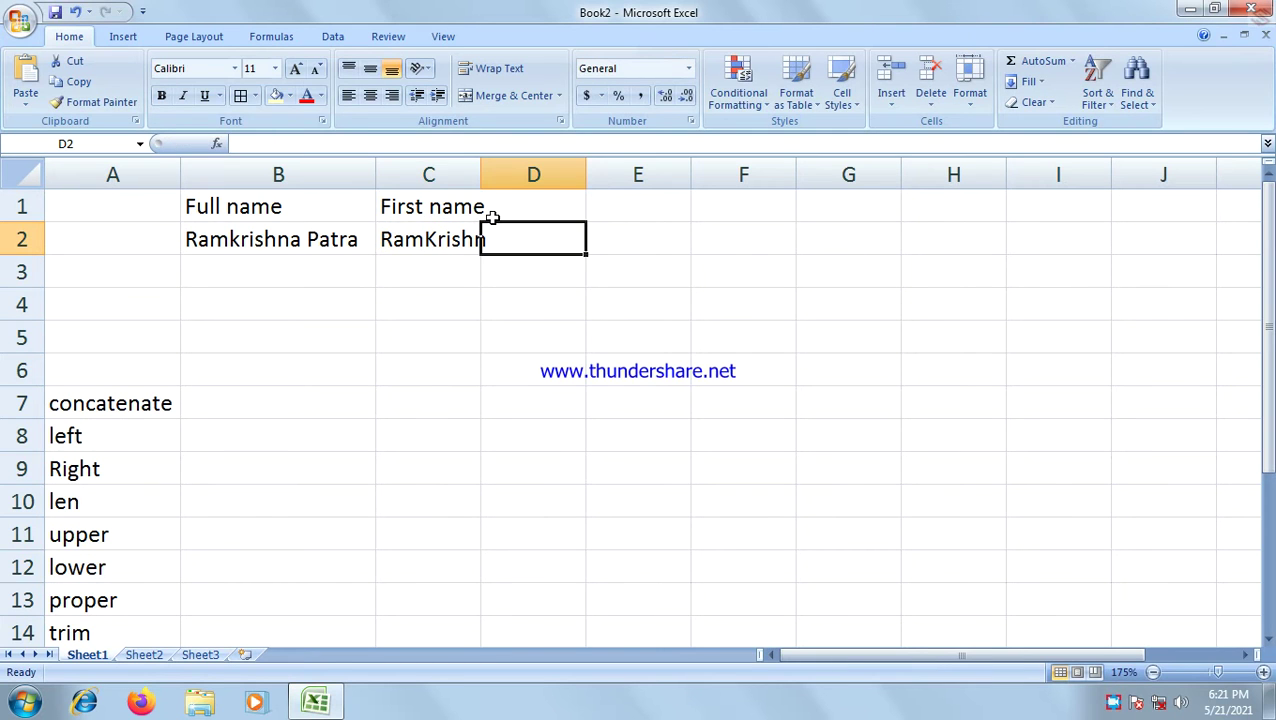
- Add a 'Surname' header in D1 with the sample surname in D2
click(492, 215)
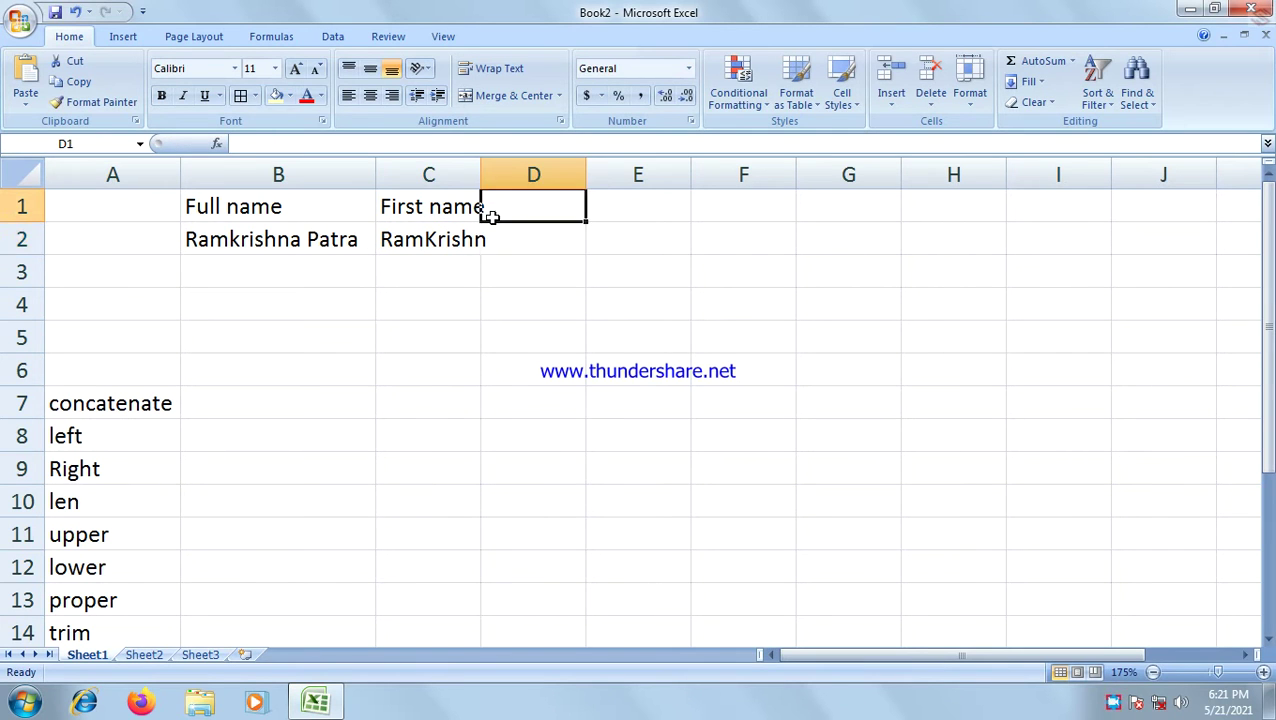
text(Sur)
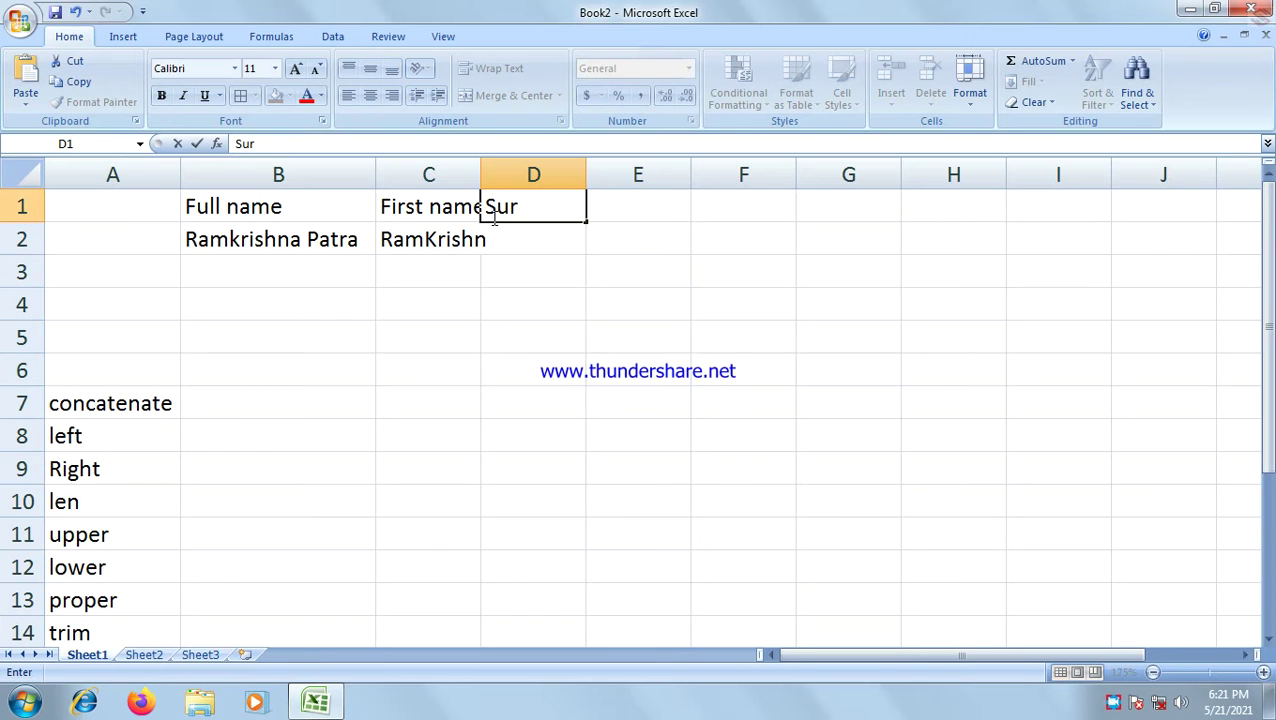
text(nma)
key(BackSpace)
key(BackSpace)
text(ame)
key(Return)
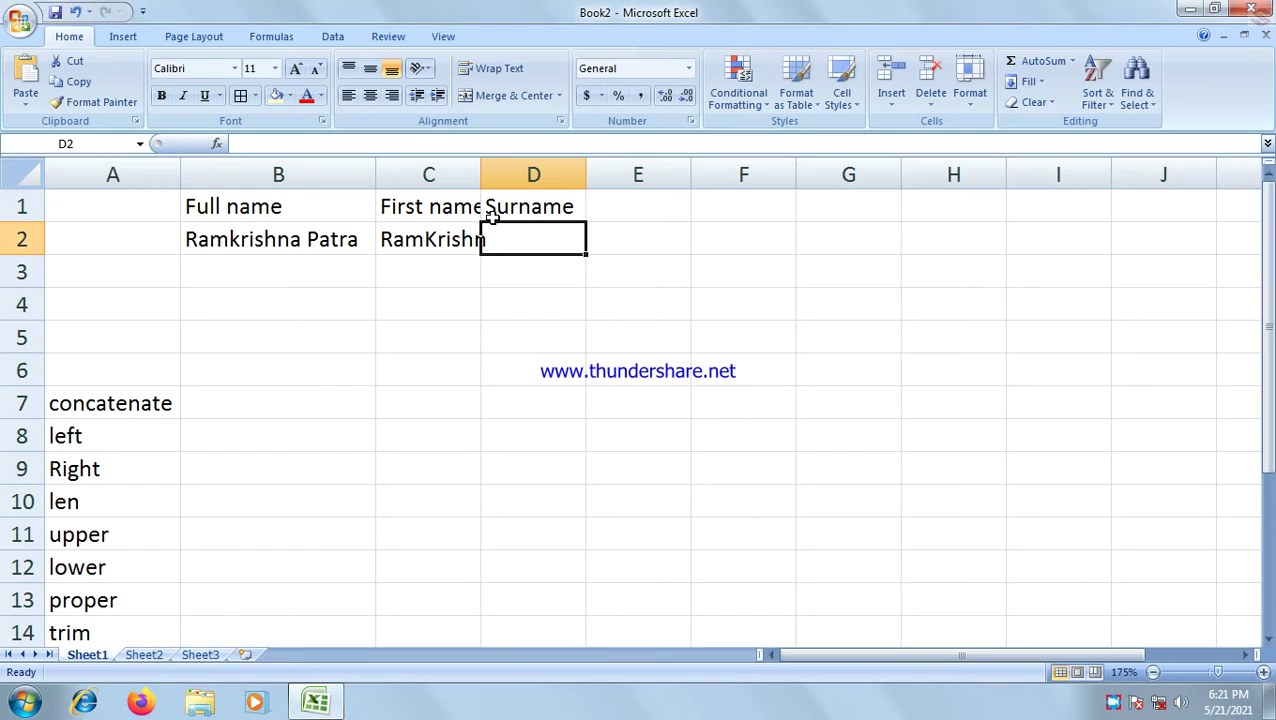
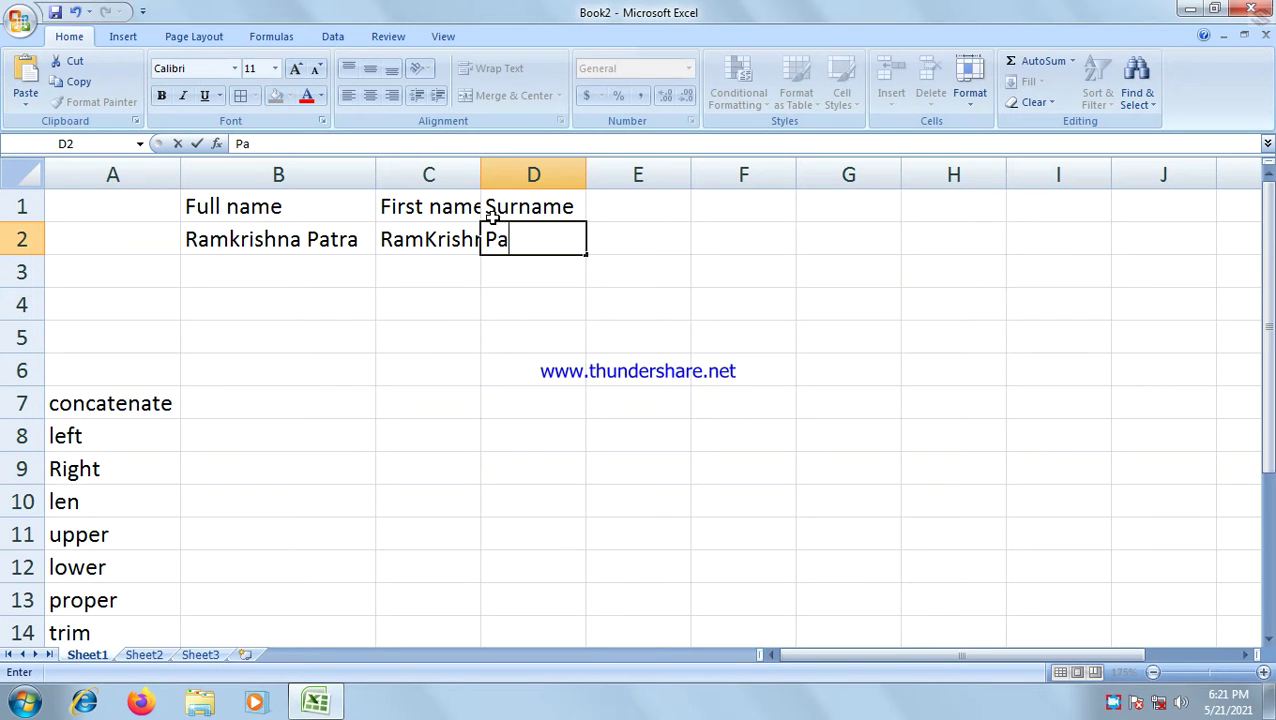
key(Return)
- Autofit column C to the First name header and begin an entry in C3
drag(481, 178, 481, 178)
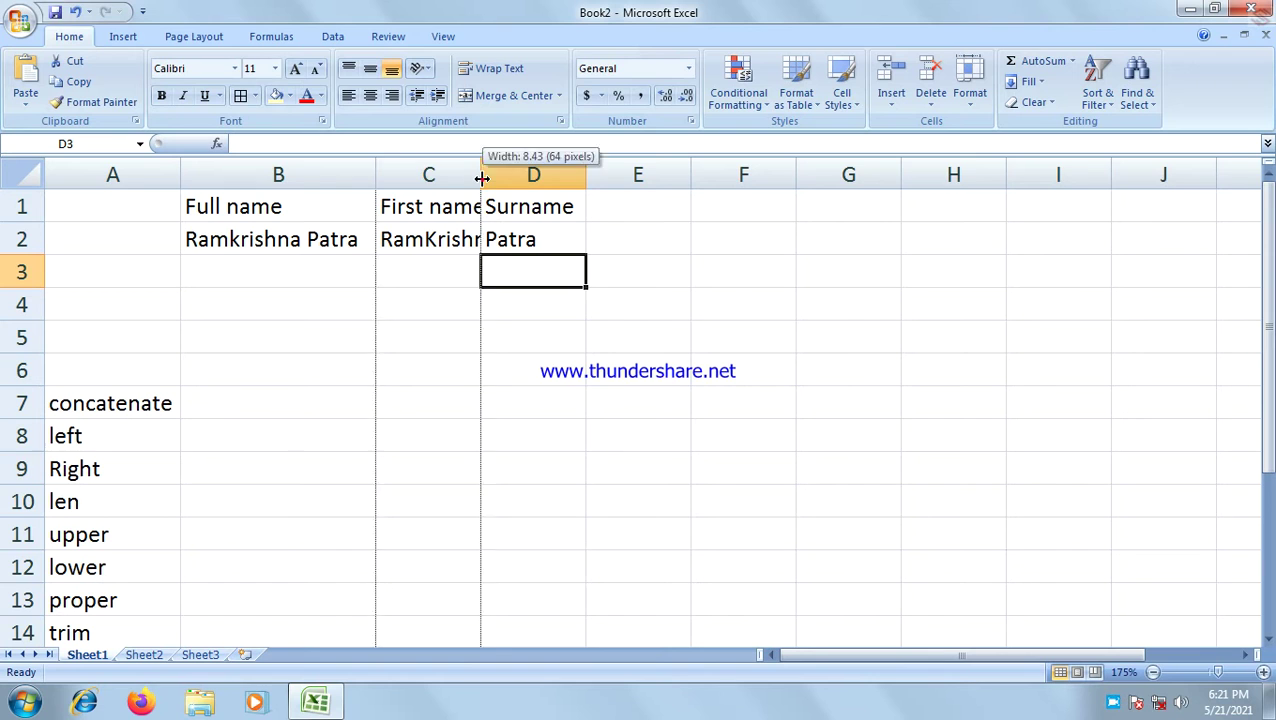
double_click(481, 178)
click(452, 270)
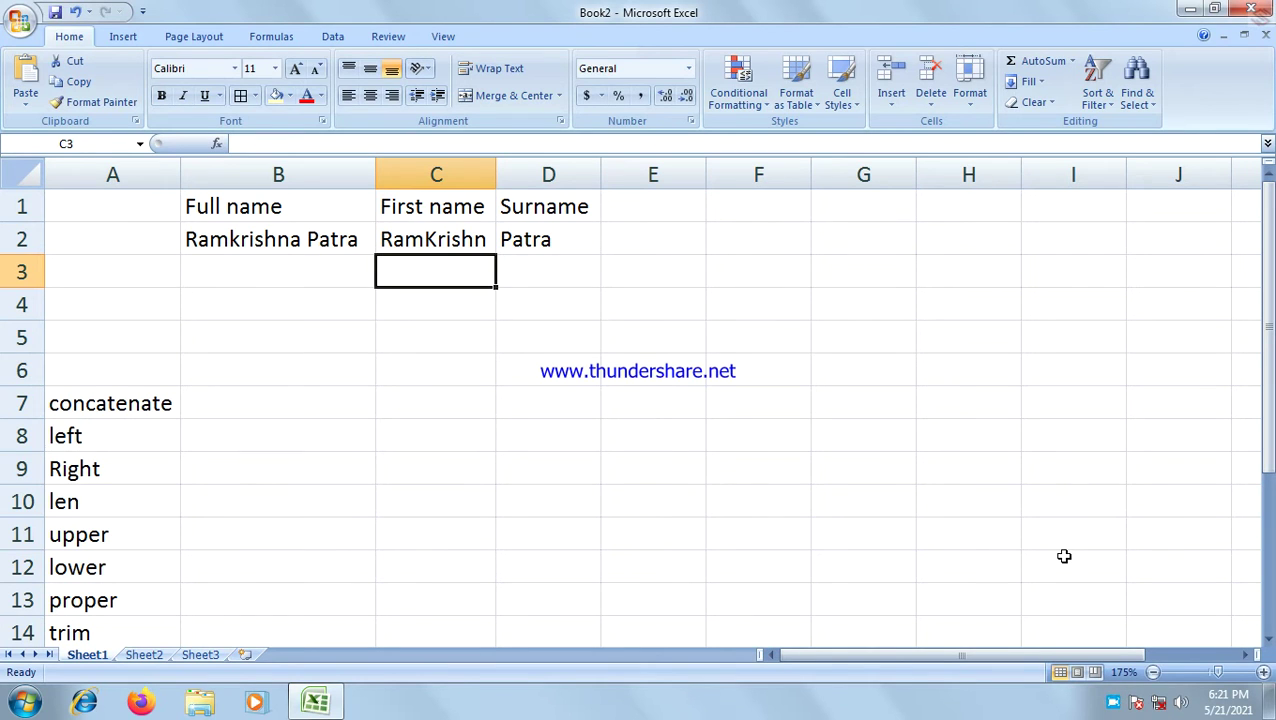
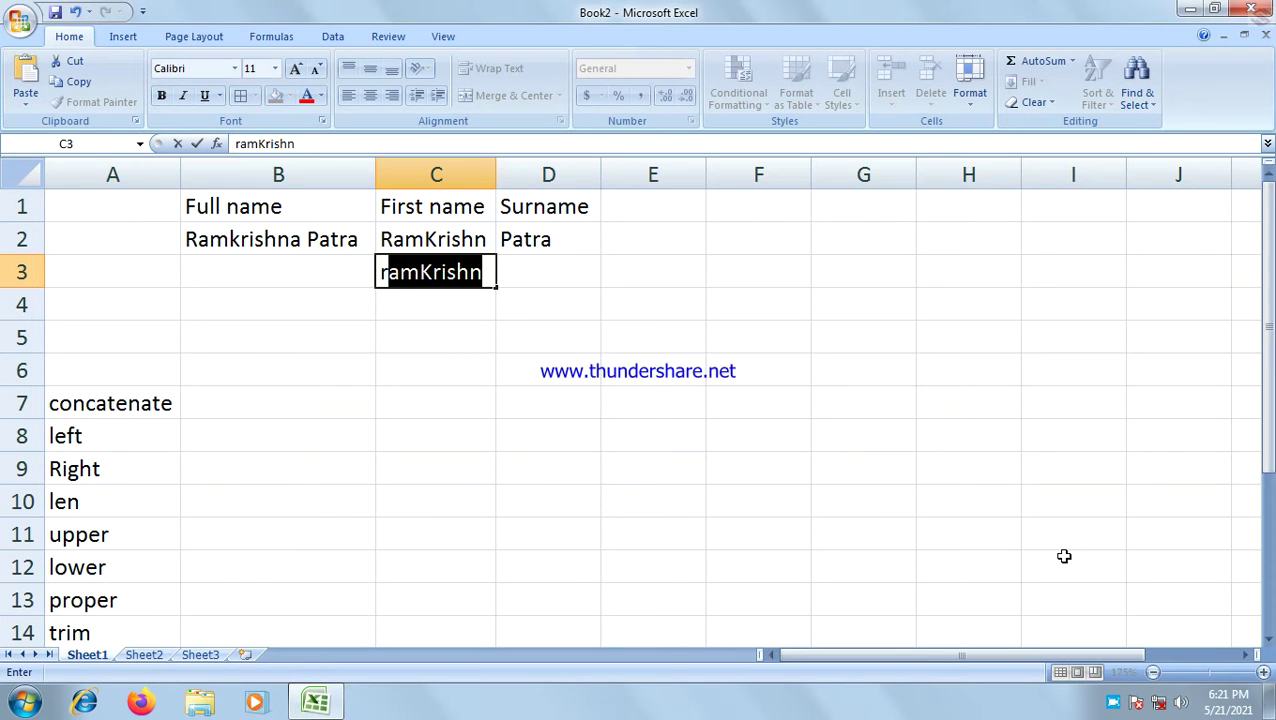
- Enter the first name in all capitals in C3, dismissing a Windows colour-scheme prompt
key(BackSpace)
key(BackSpace)
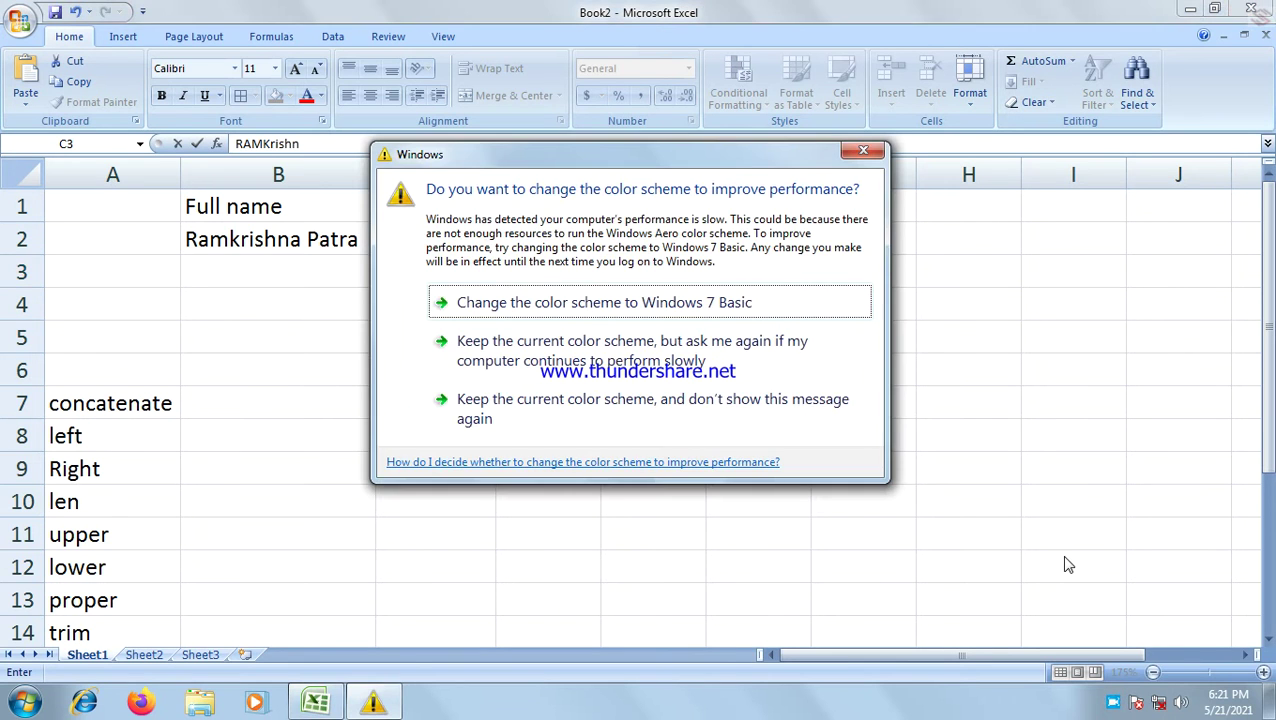
click(859, 151)
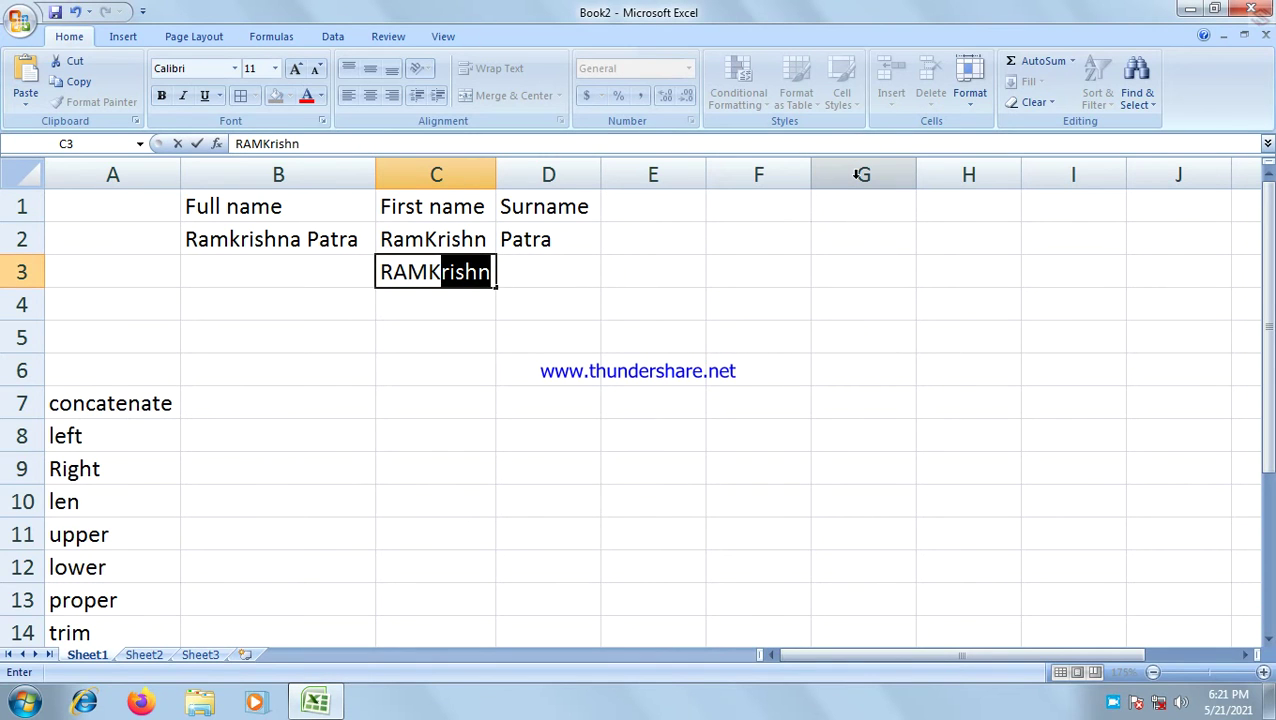
key(Tab)
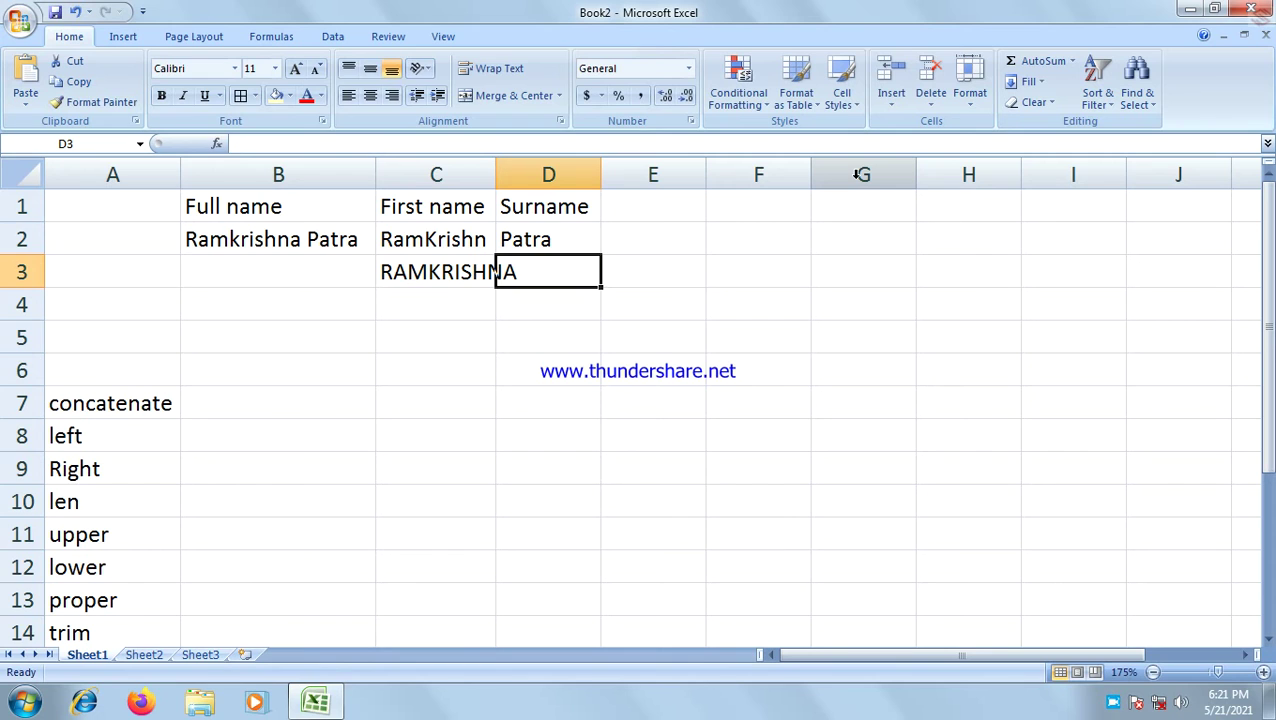
- Enter the first name in all lowercase in C4 and autofit column C
key(Down)
key(Left)
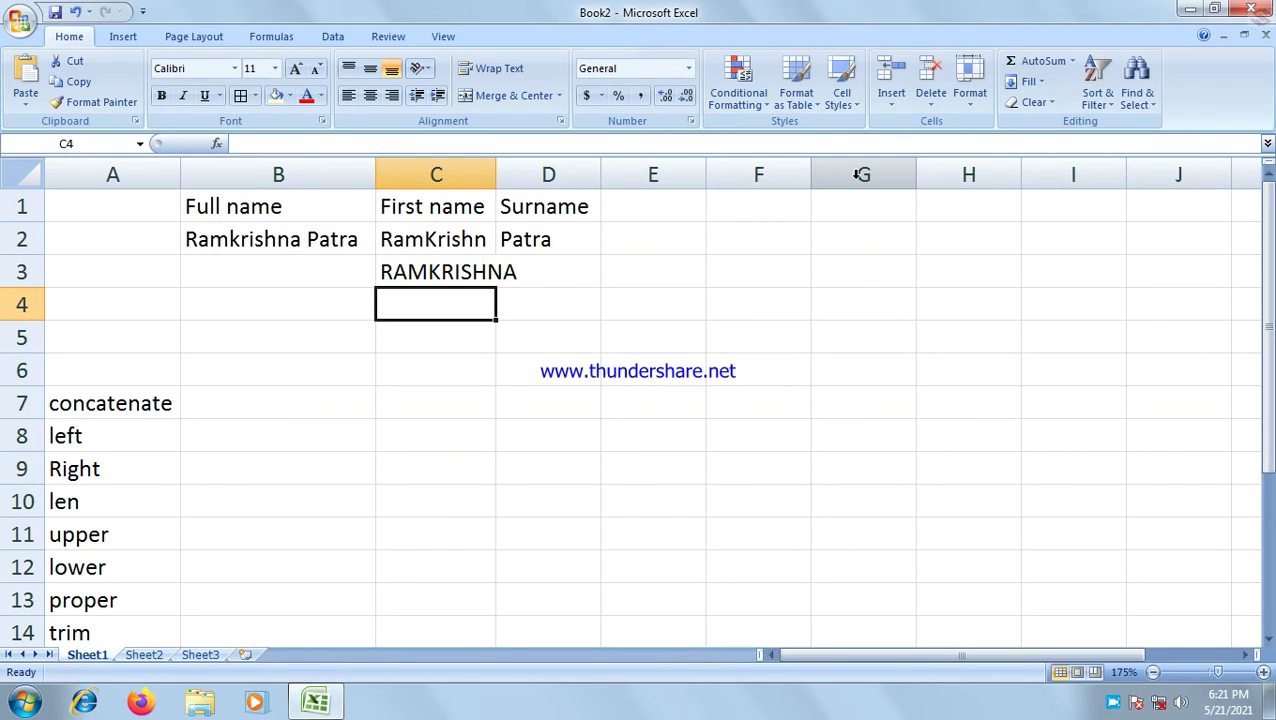
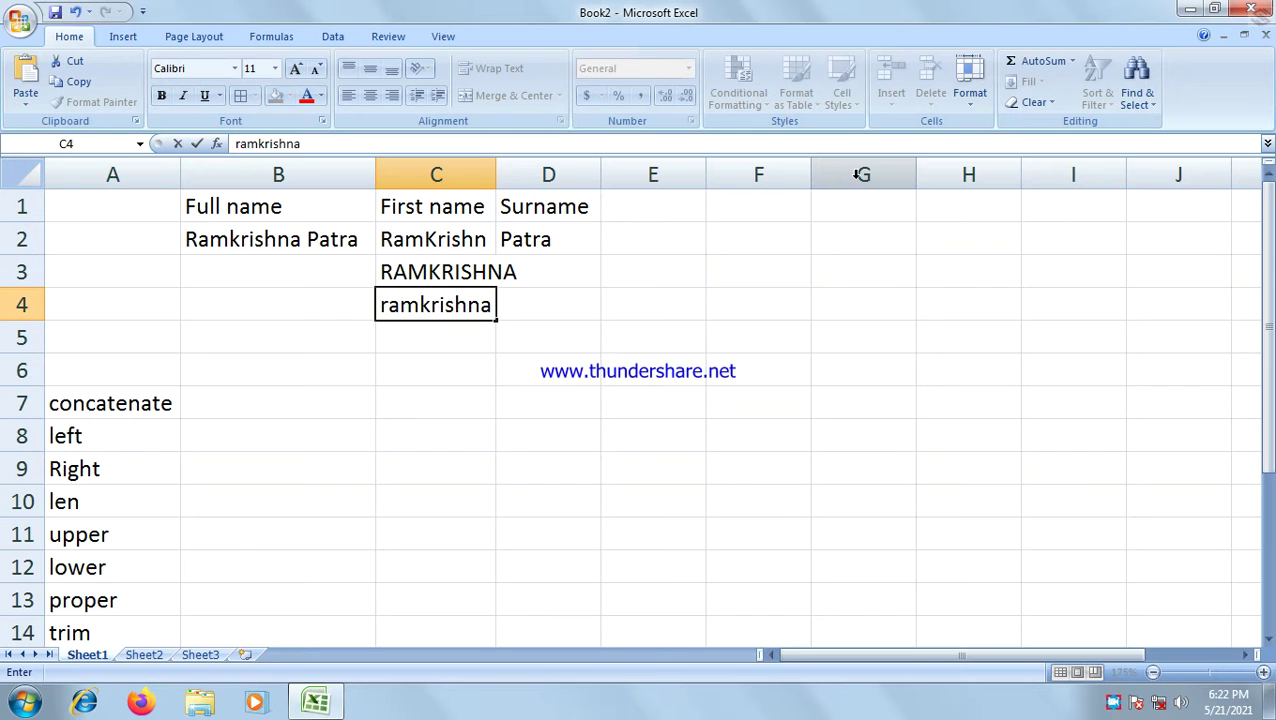
click(489, 176)
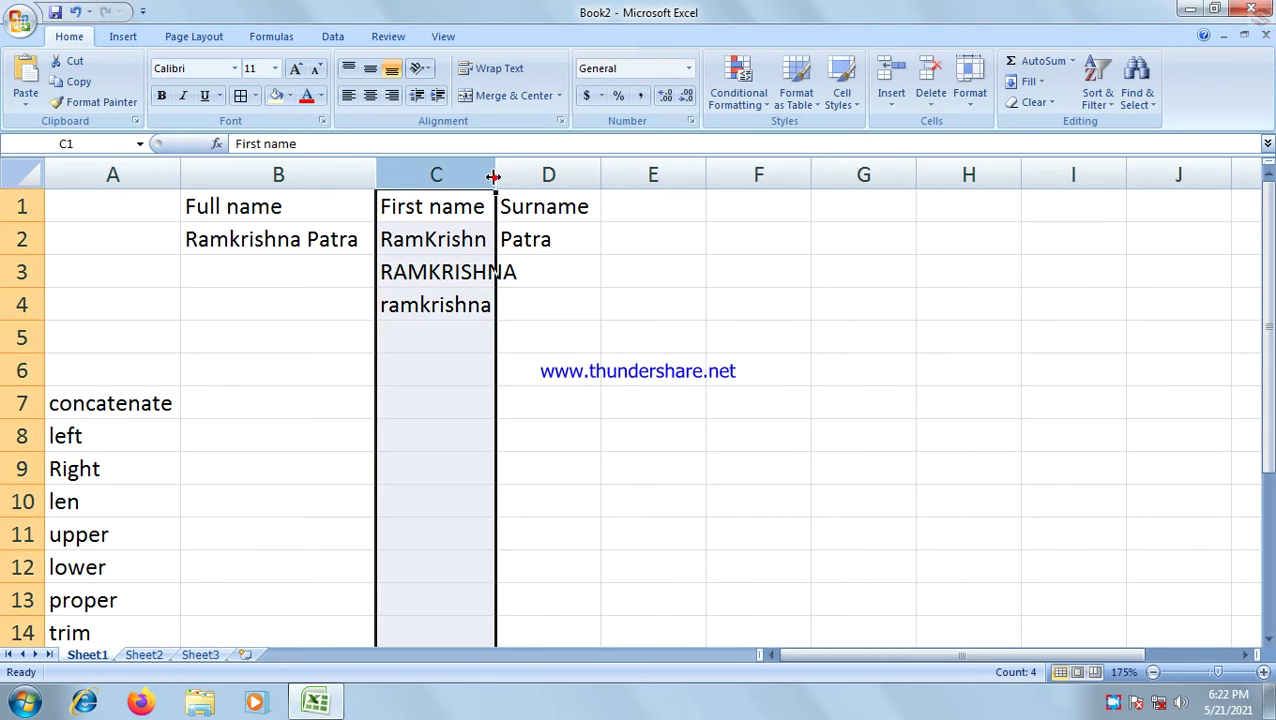
double_click(493, 176)
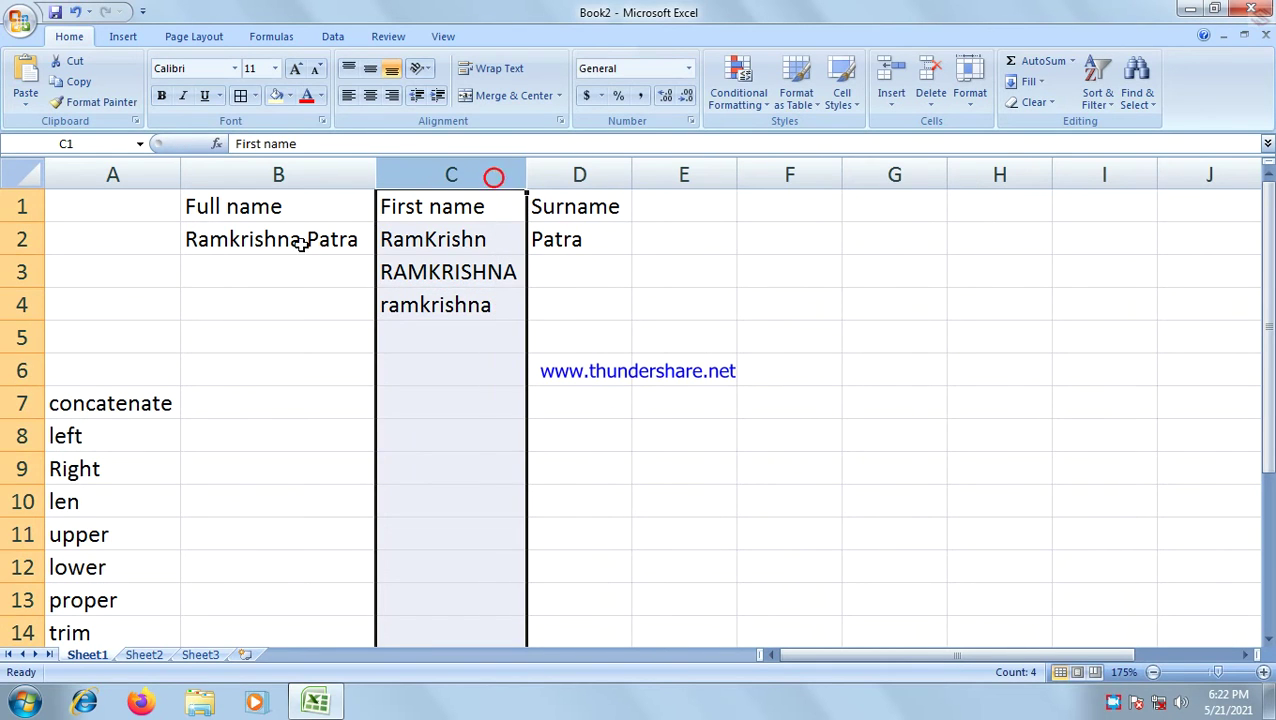
- Enter =CONCATENATE(C2,D2) in B7 to join the first name and surname
click(128, 407)
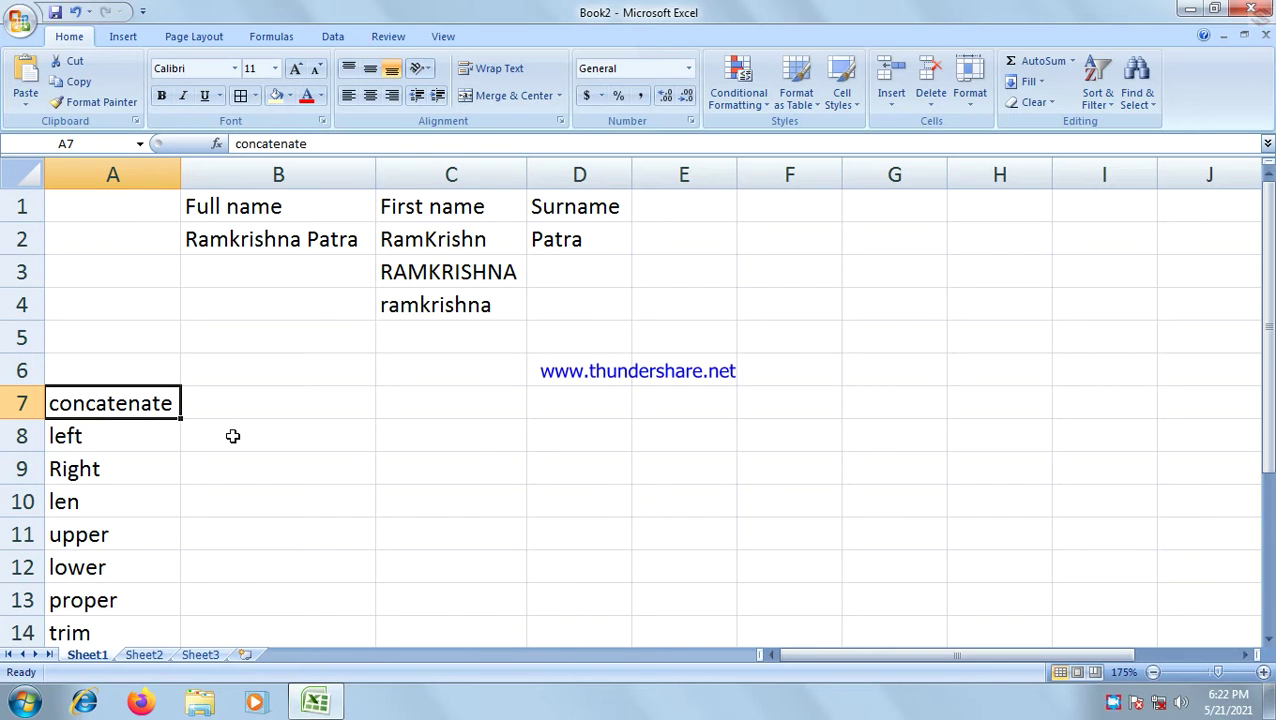
click(413, 240)
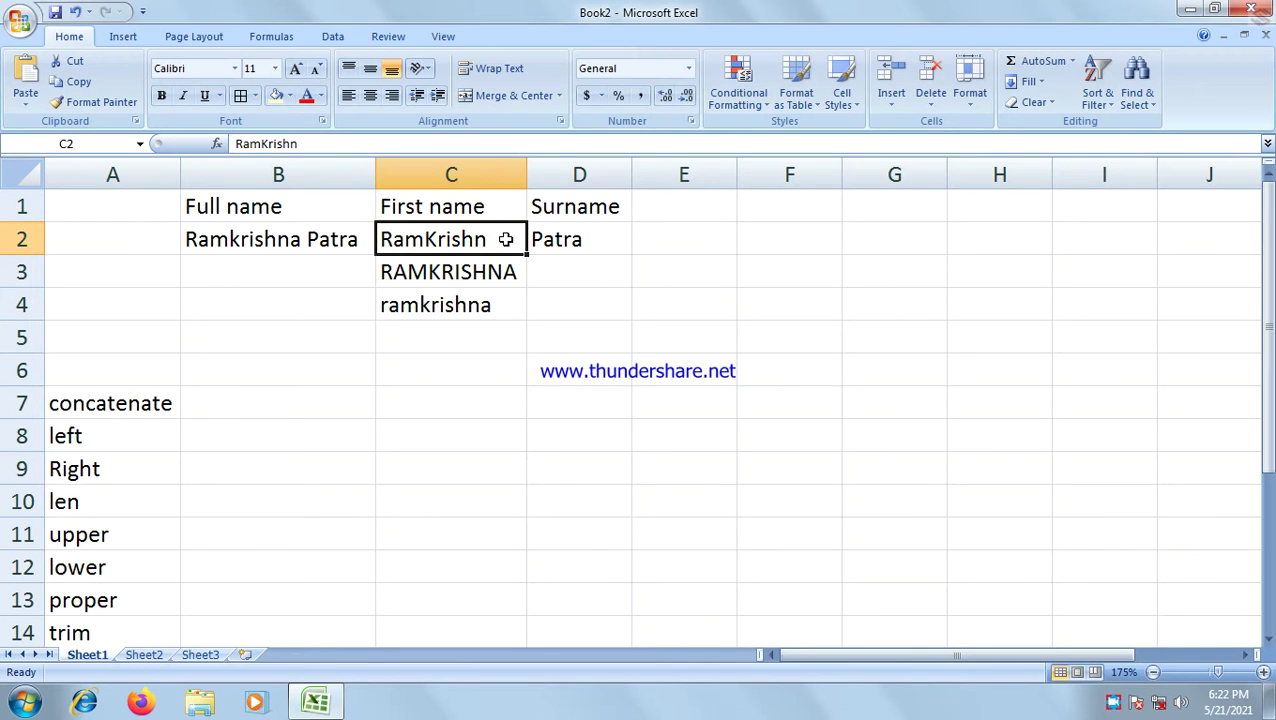
click(573, 243)
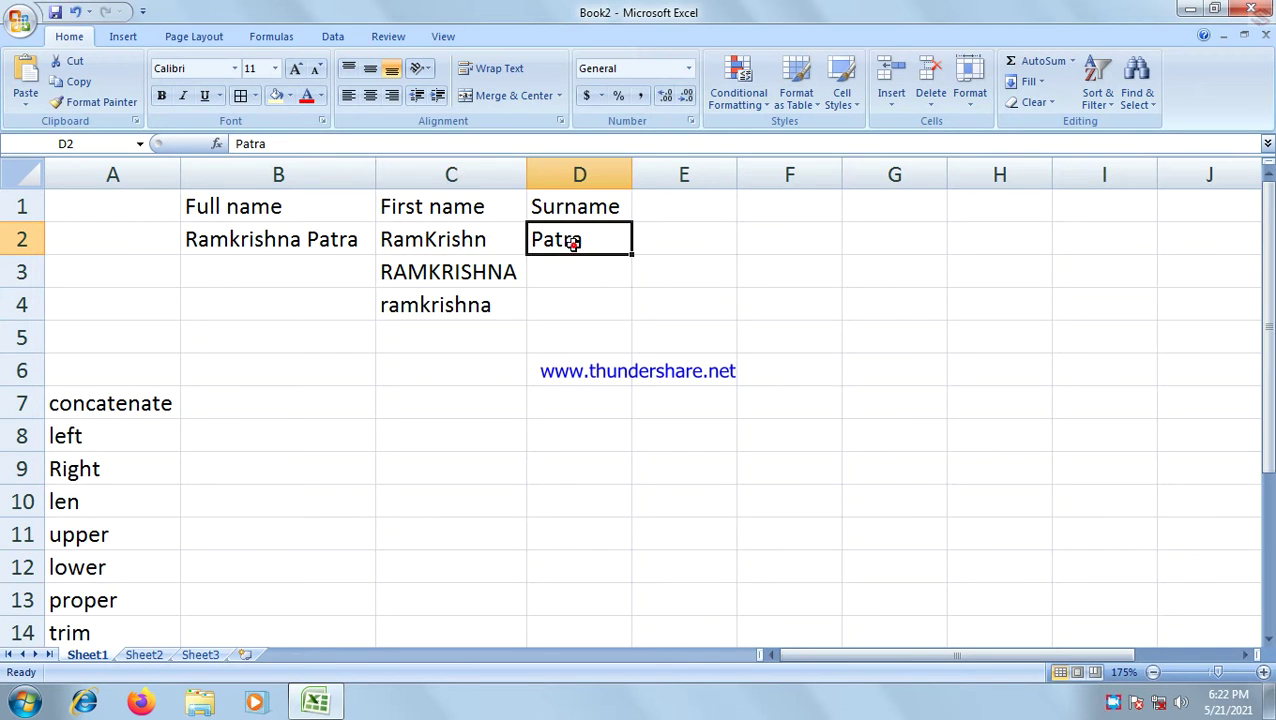
click(237, 402)
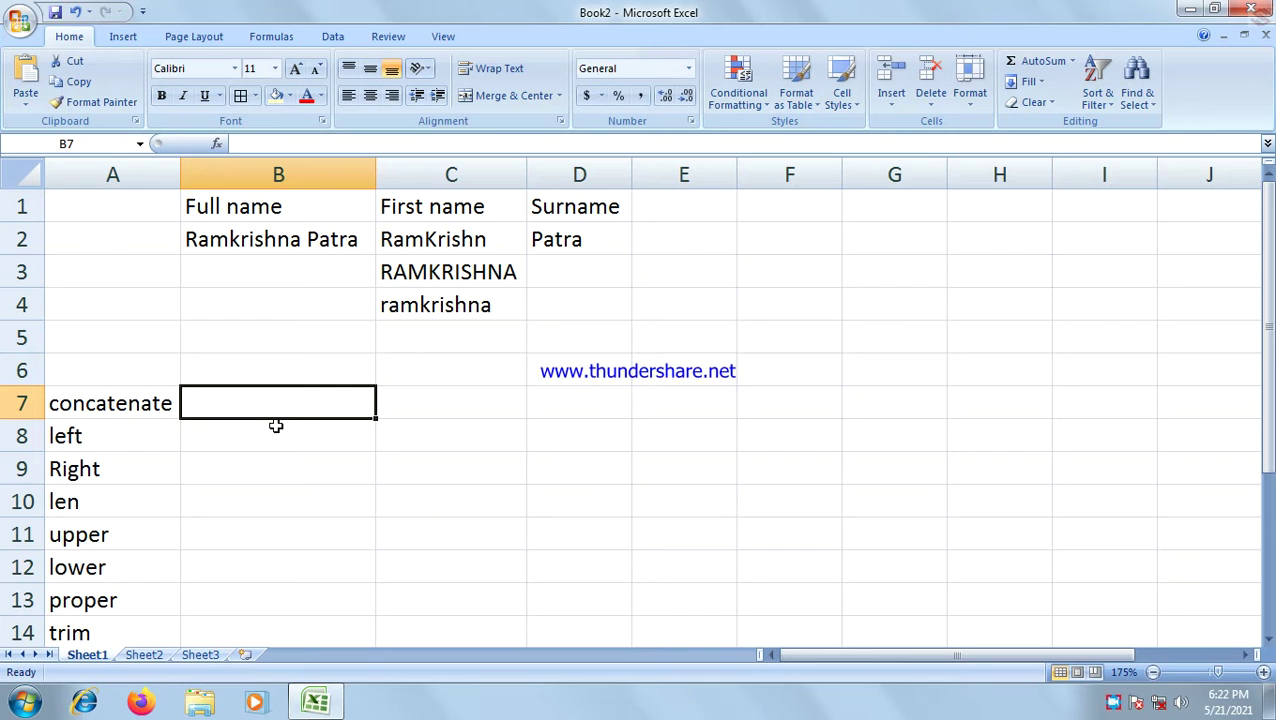
key(F2)
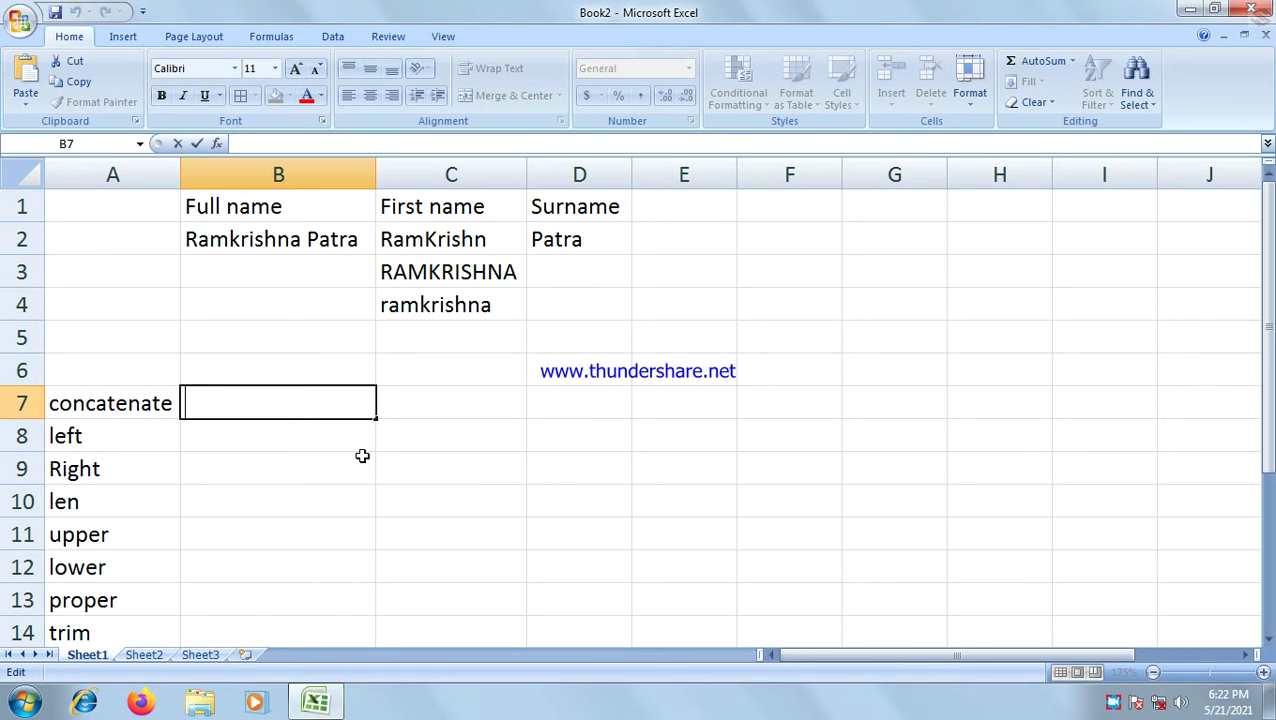
text(=)
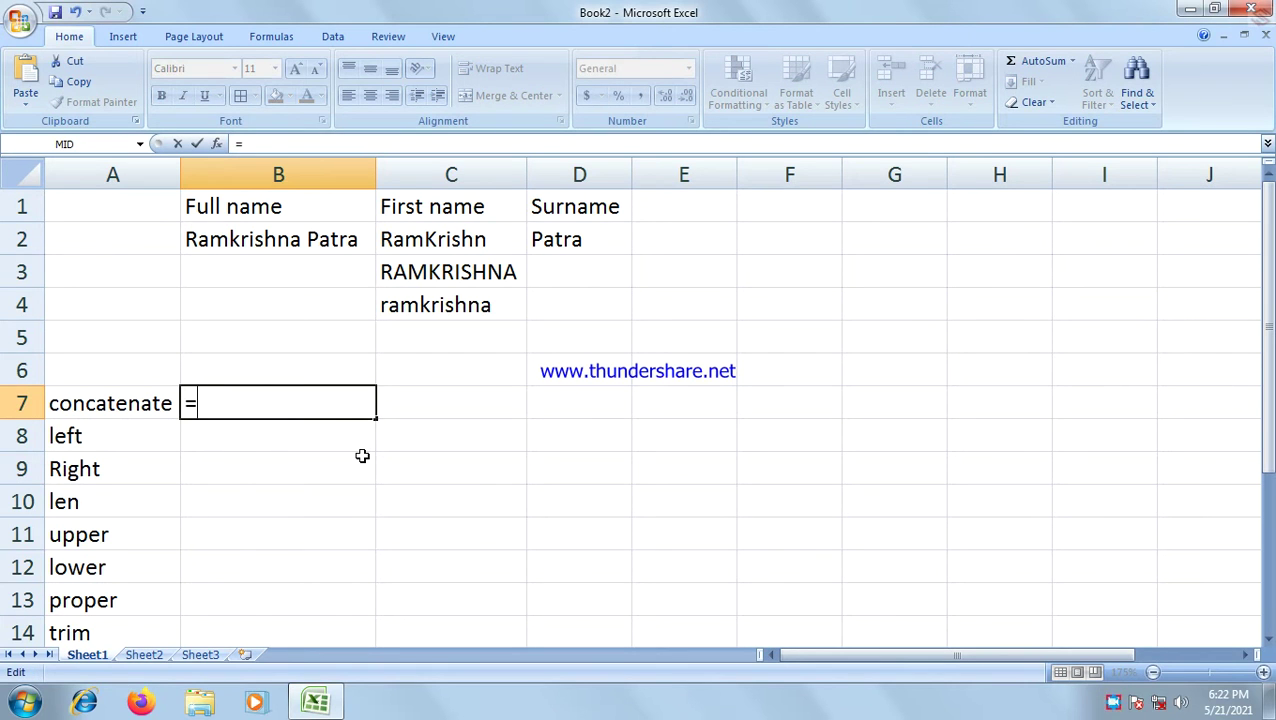
text(con)
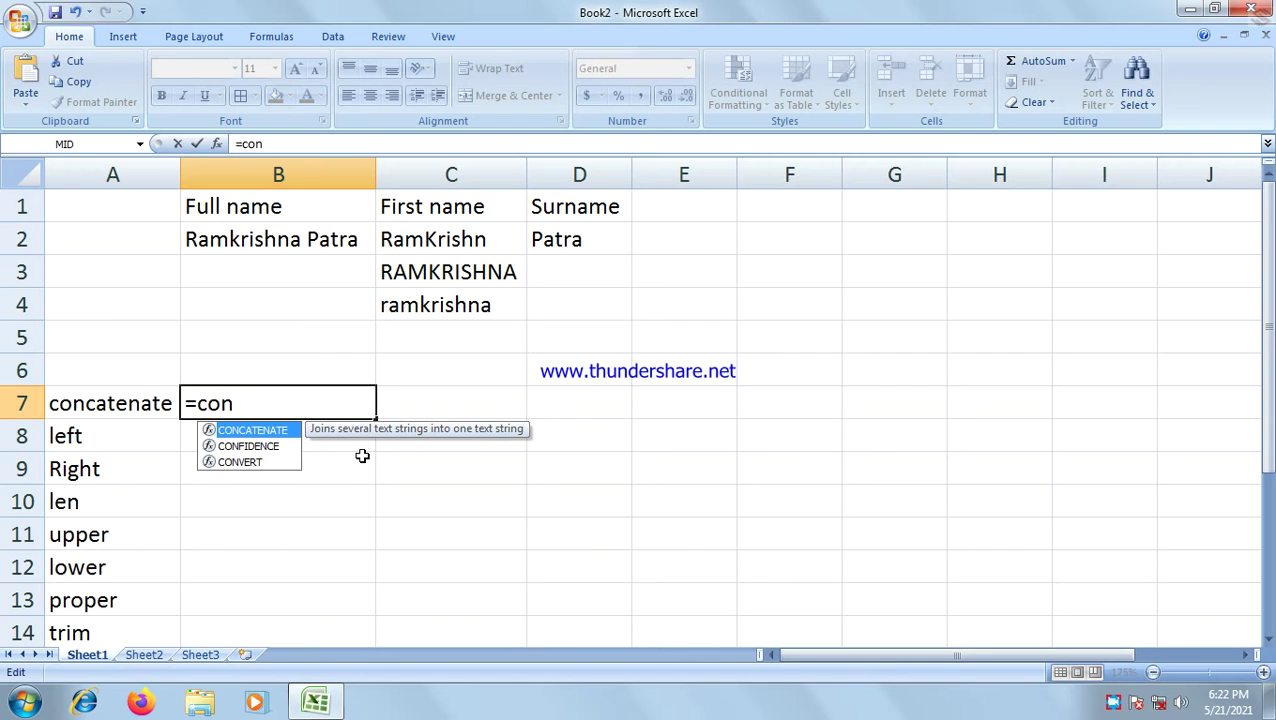
text(catena)
key(BackSpace)
text(ate)
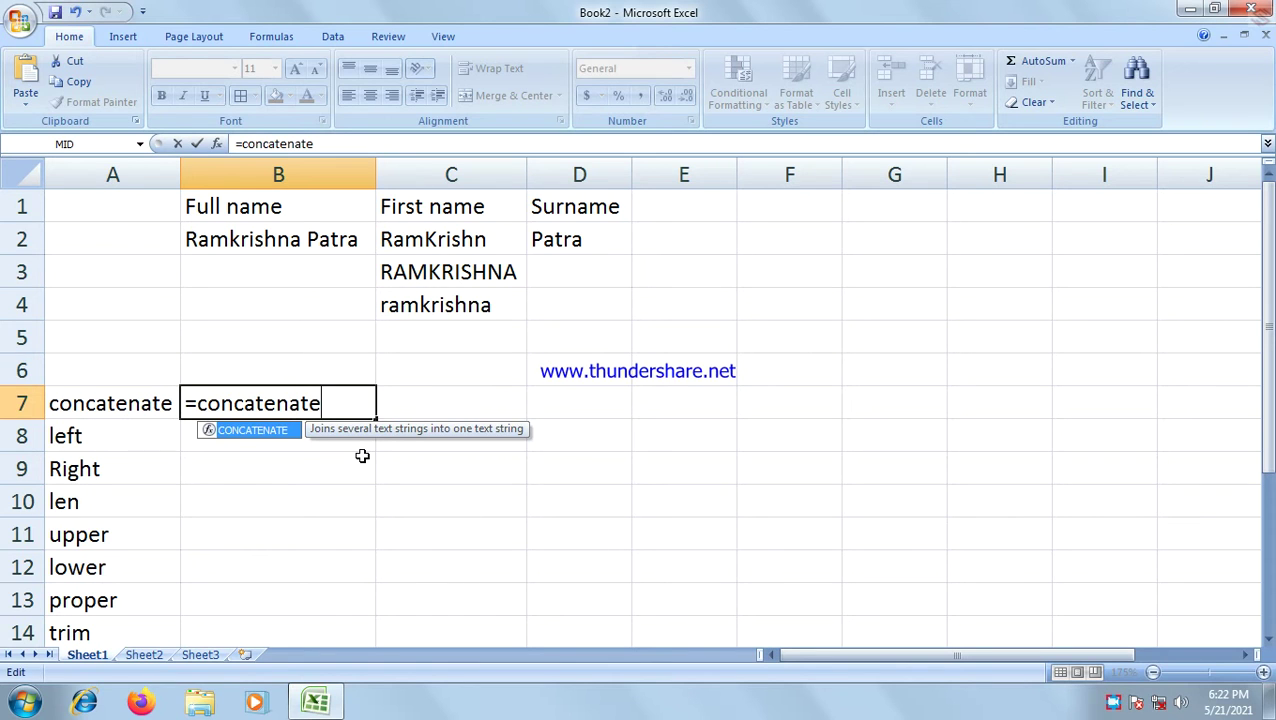
text(()
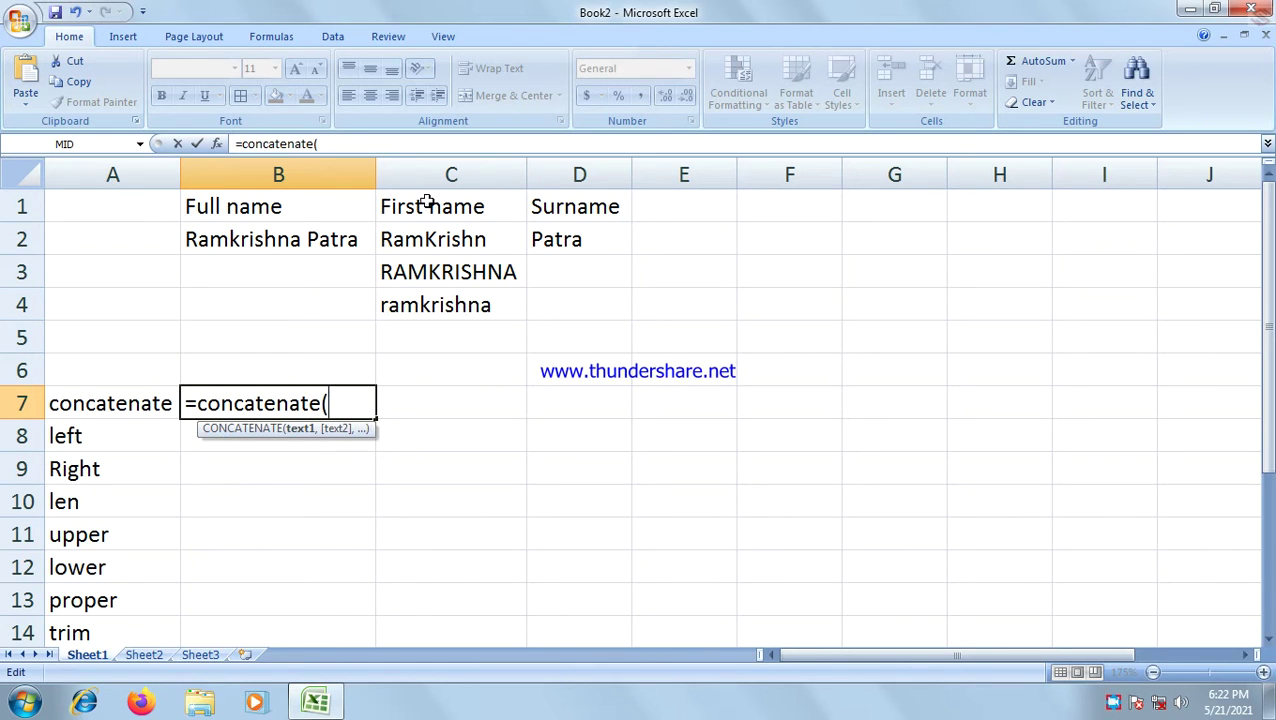
click(431, 244)
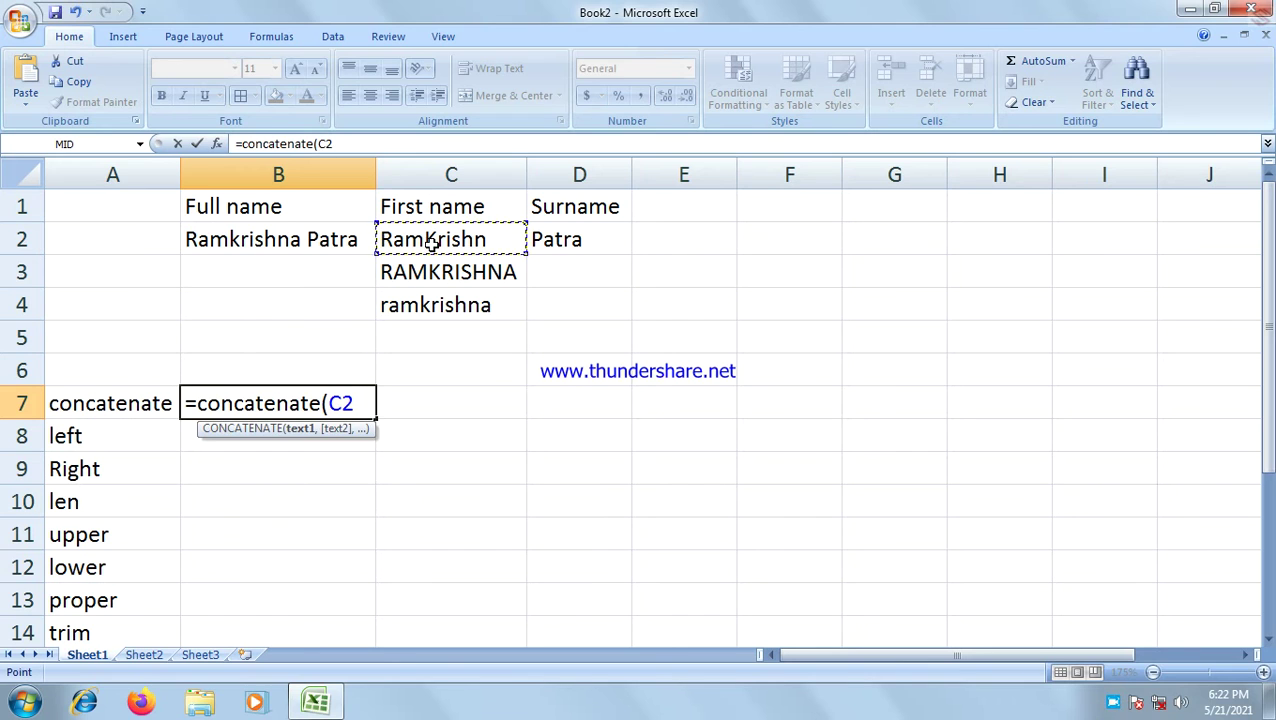
text(,)
click(575, 240)
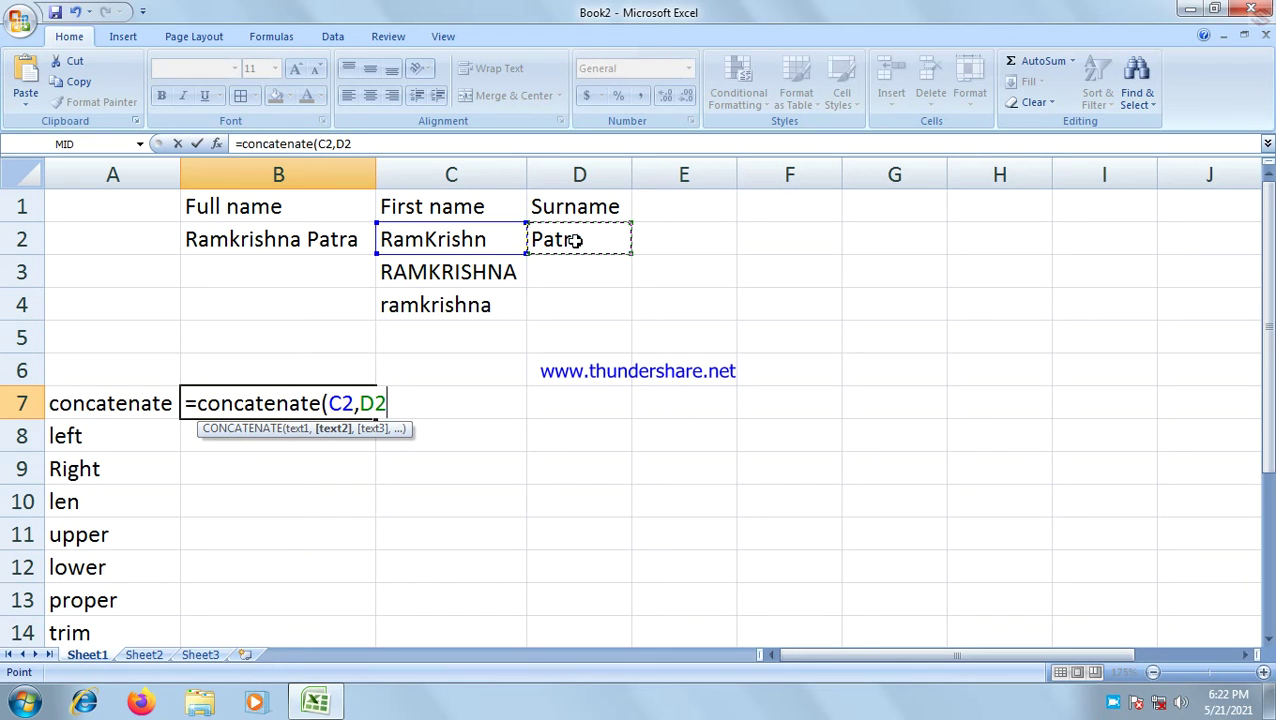
key(Return)
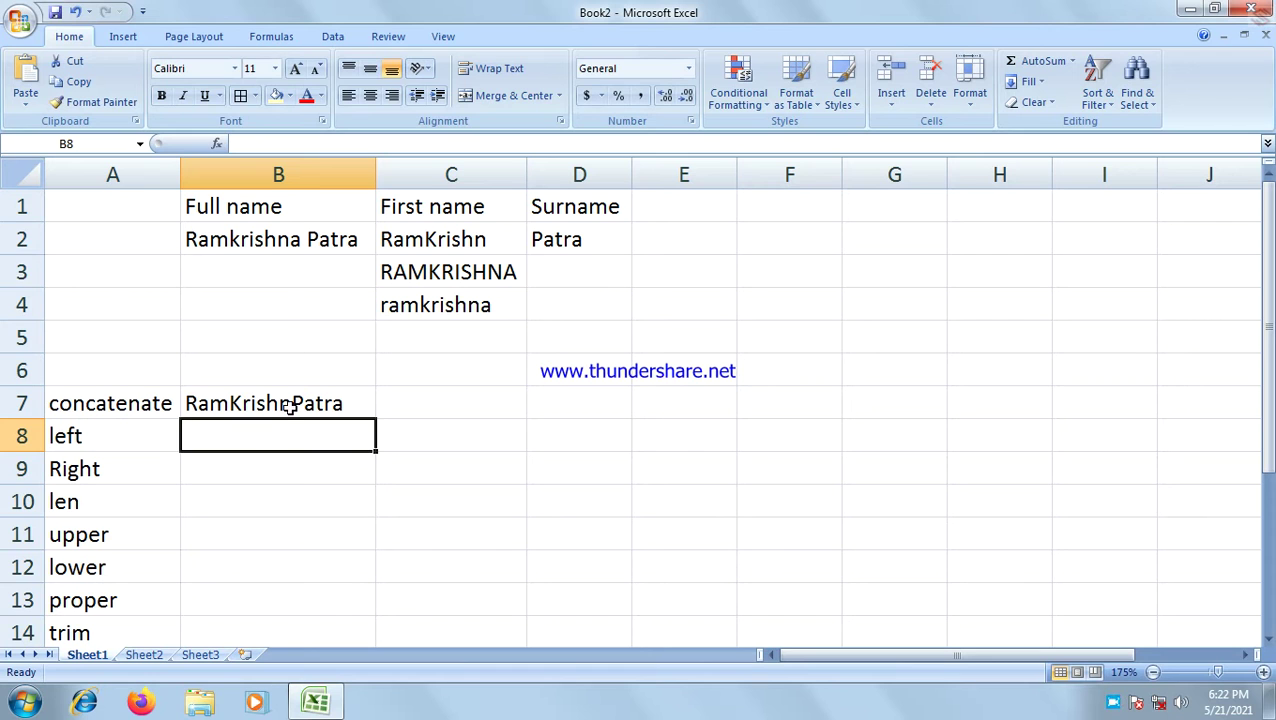
- Insert a space between the names, making B7 =CONCATENATE(C2," ",D2)
key(F2)
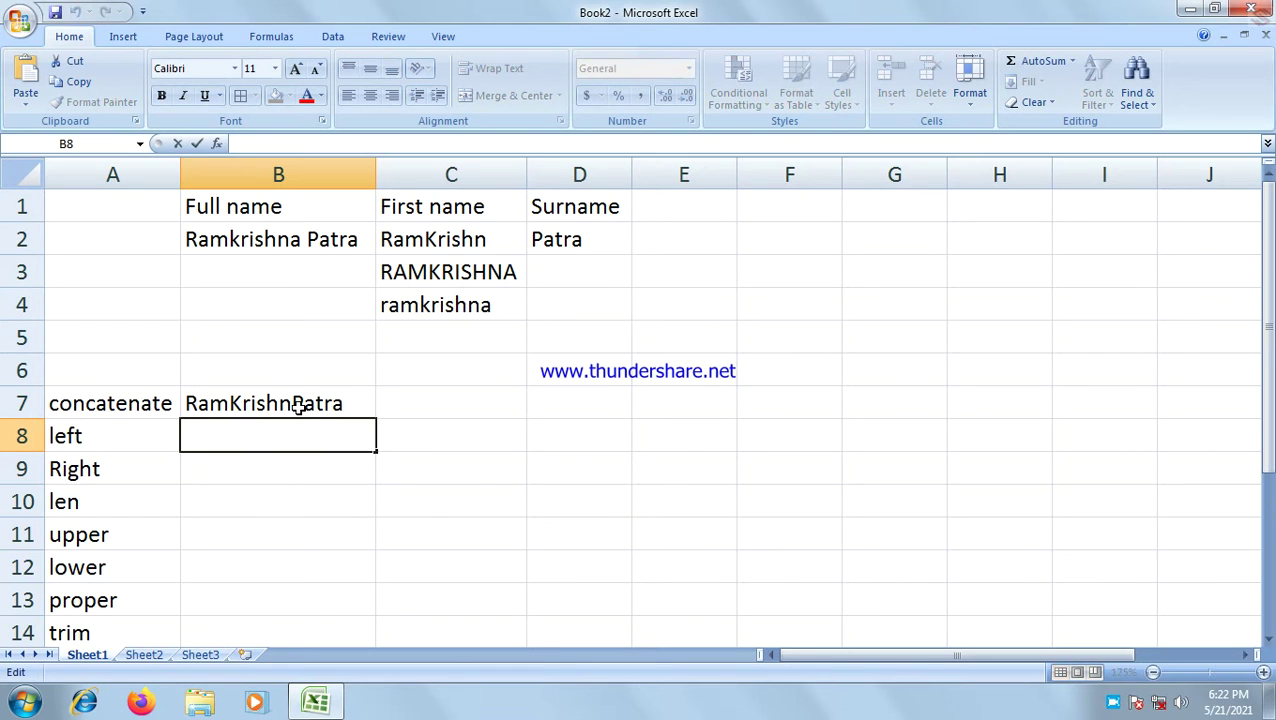
click(296, 405)
key(F2)
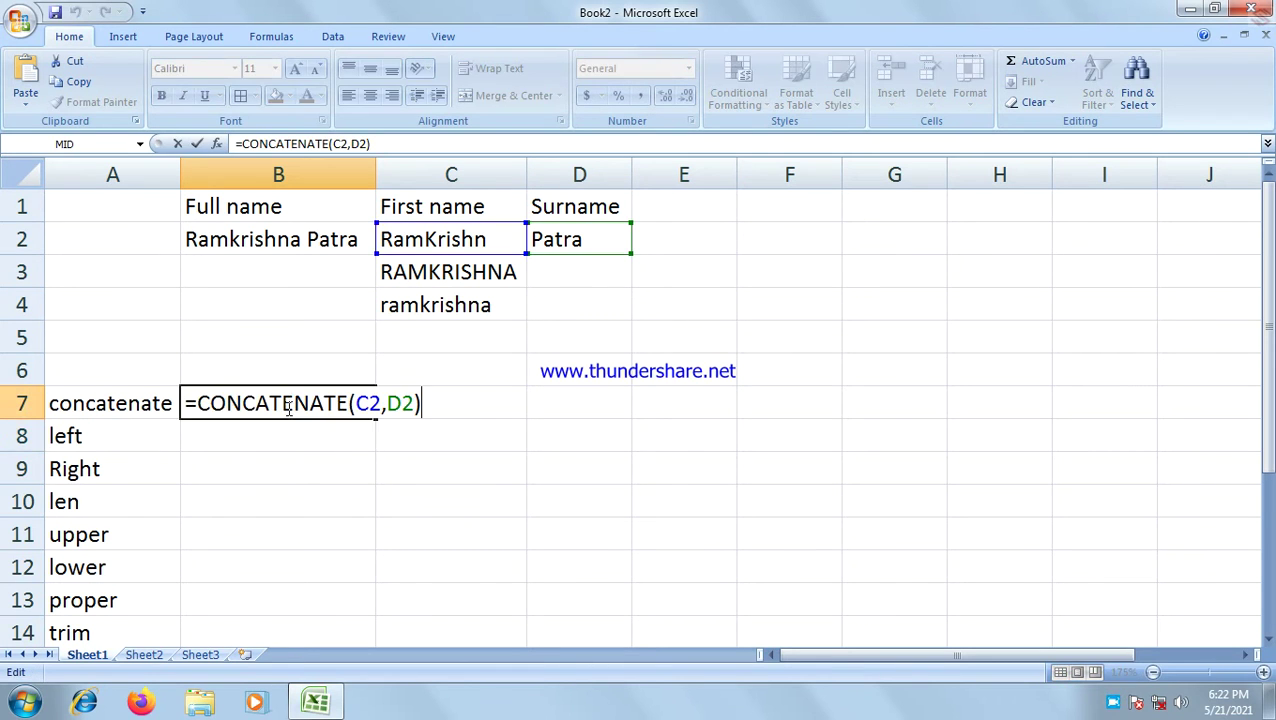
click(386, 403)
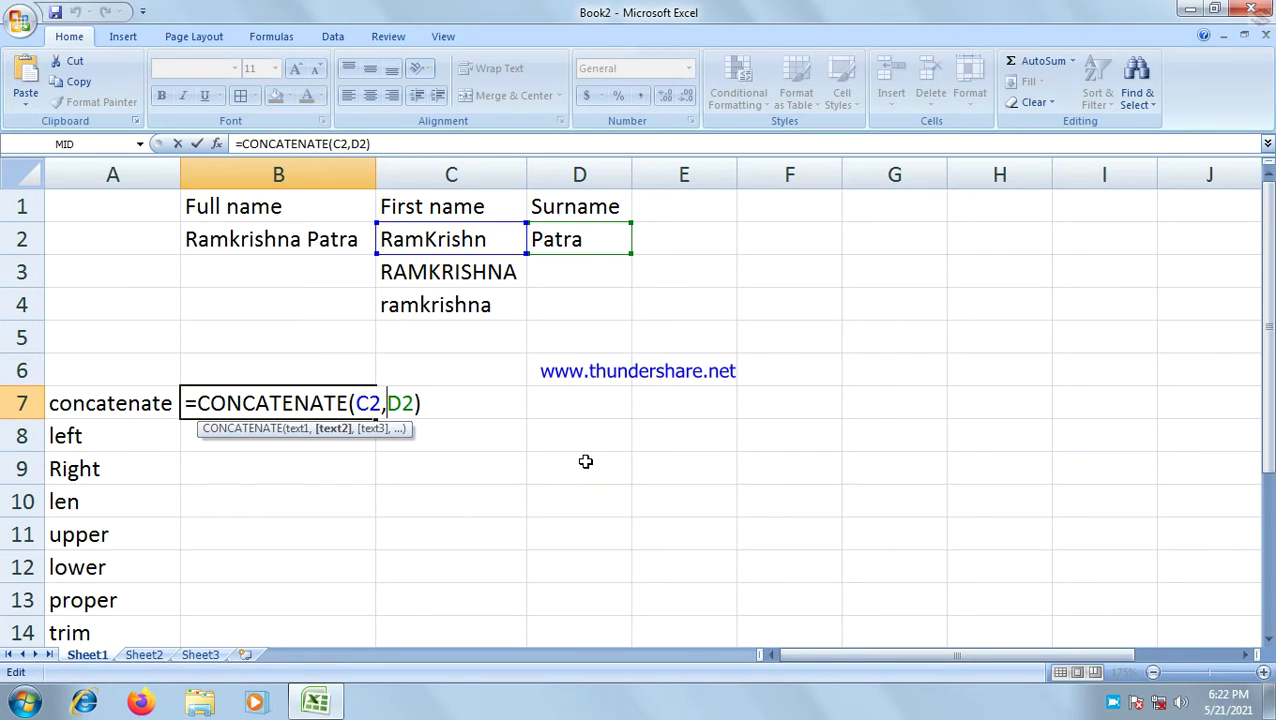
text(" ")
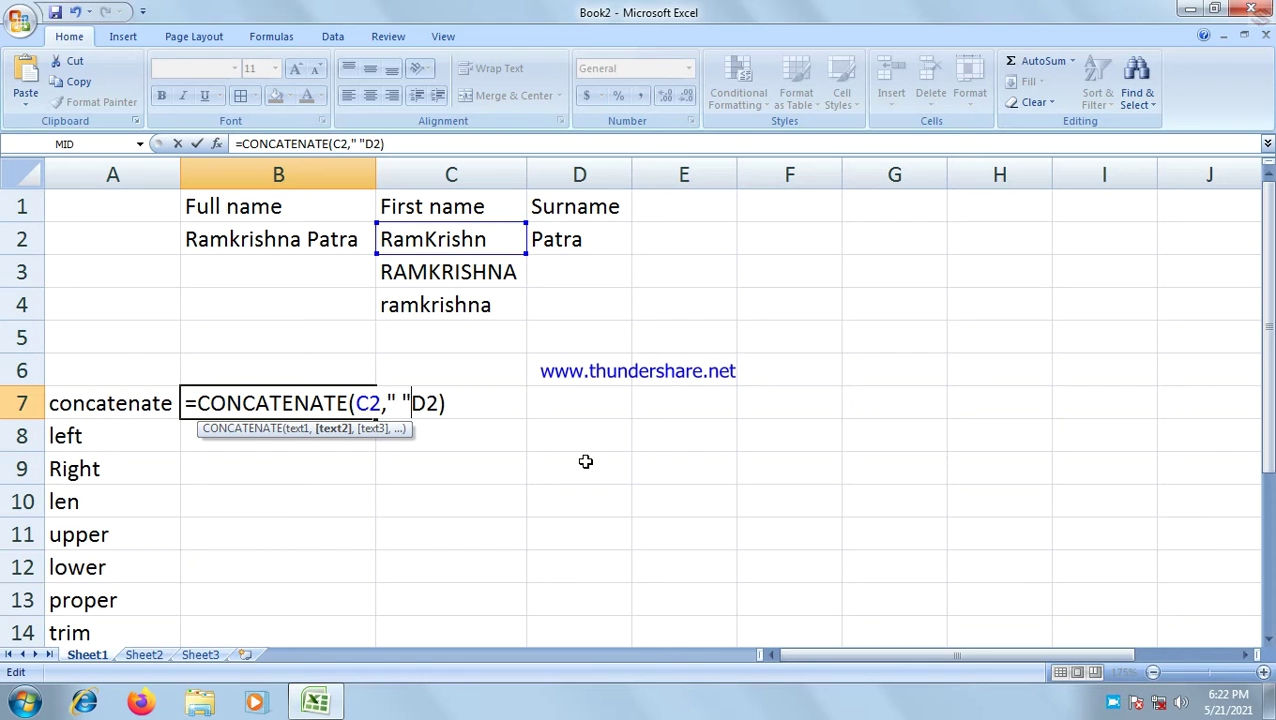
text(,)
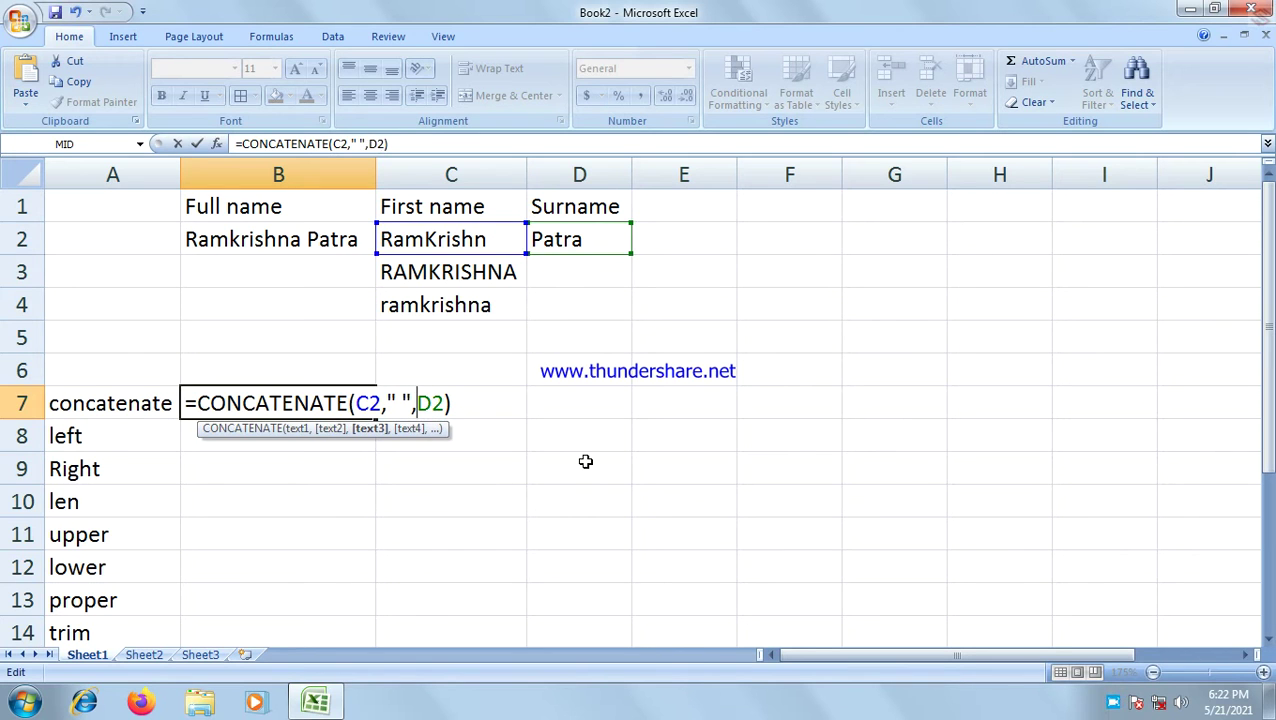
key(Return)
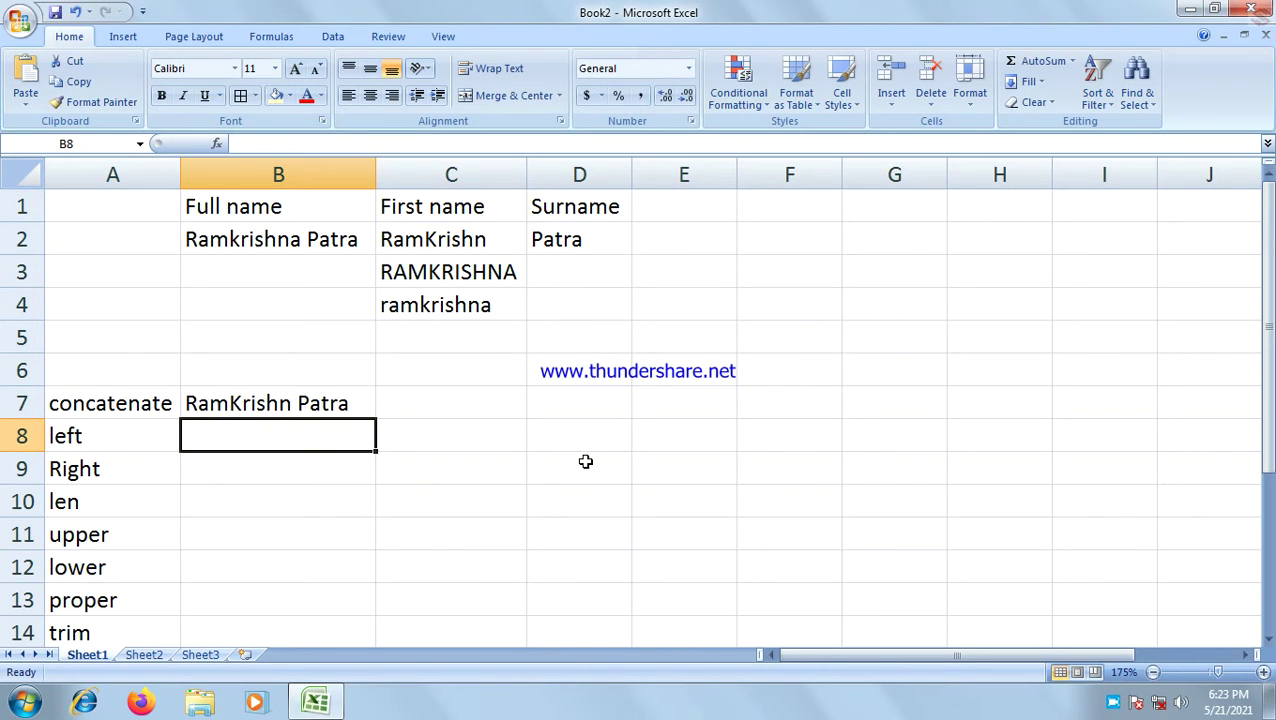
- Enter =LEFT(C2,3) in B8 to return the first three letters of the first name
click(22, 436)
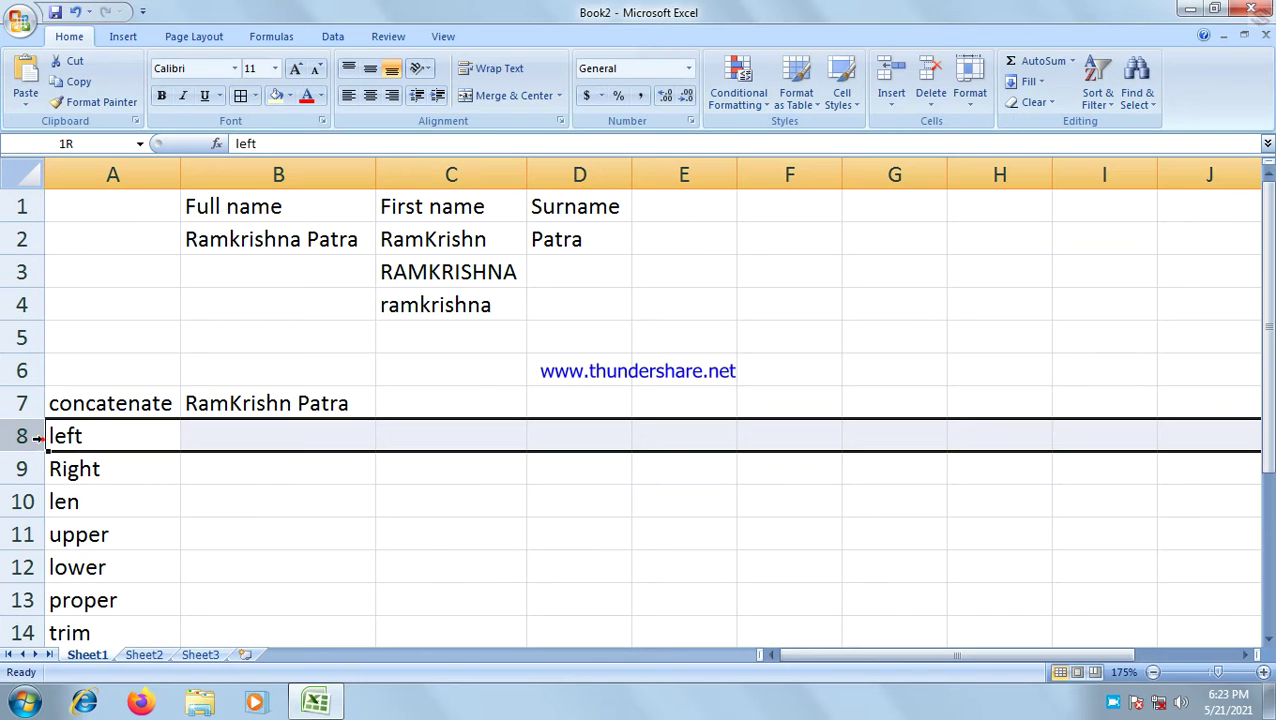
click(213, 440)
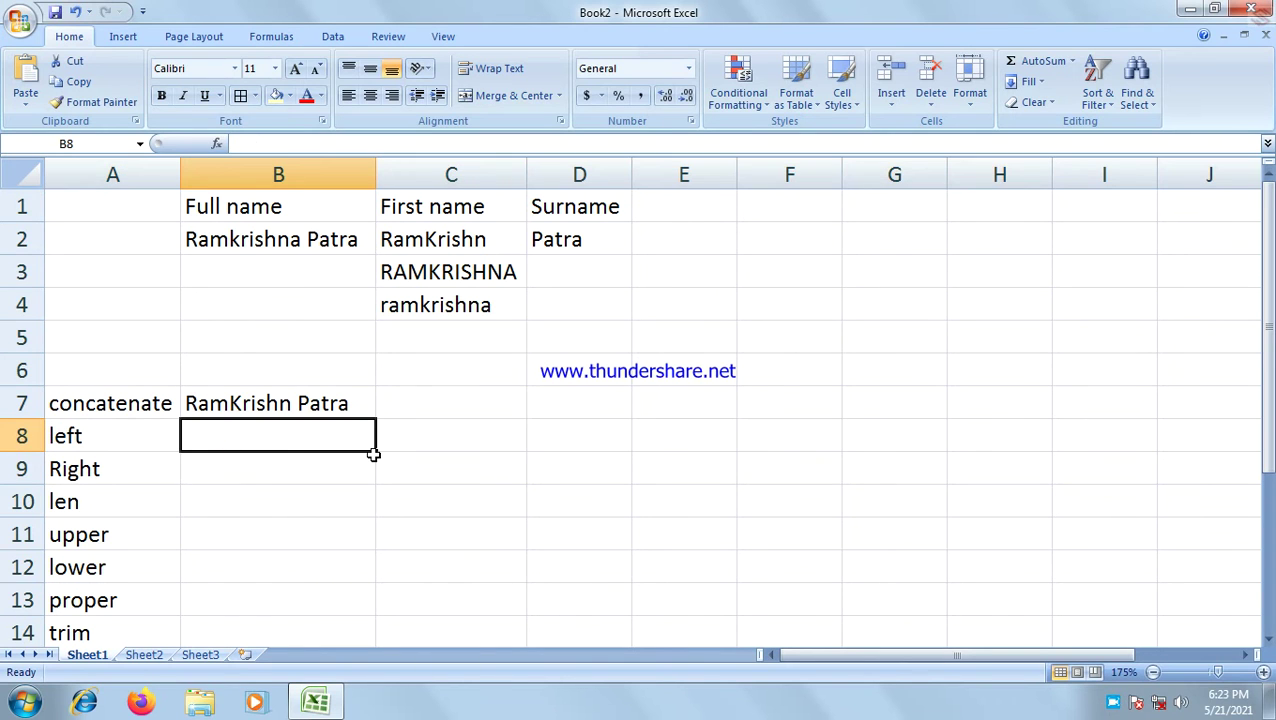
text(=)
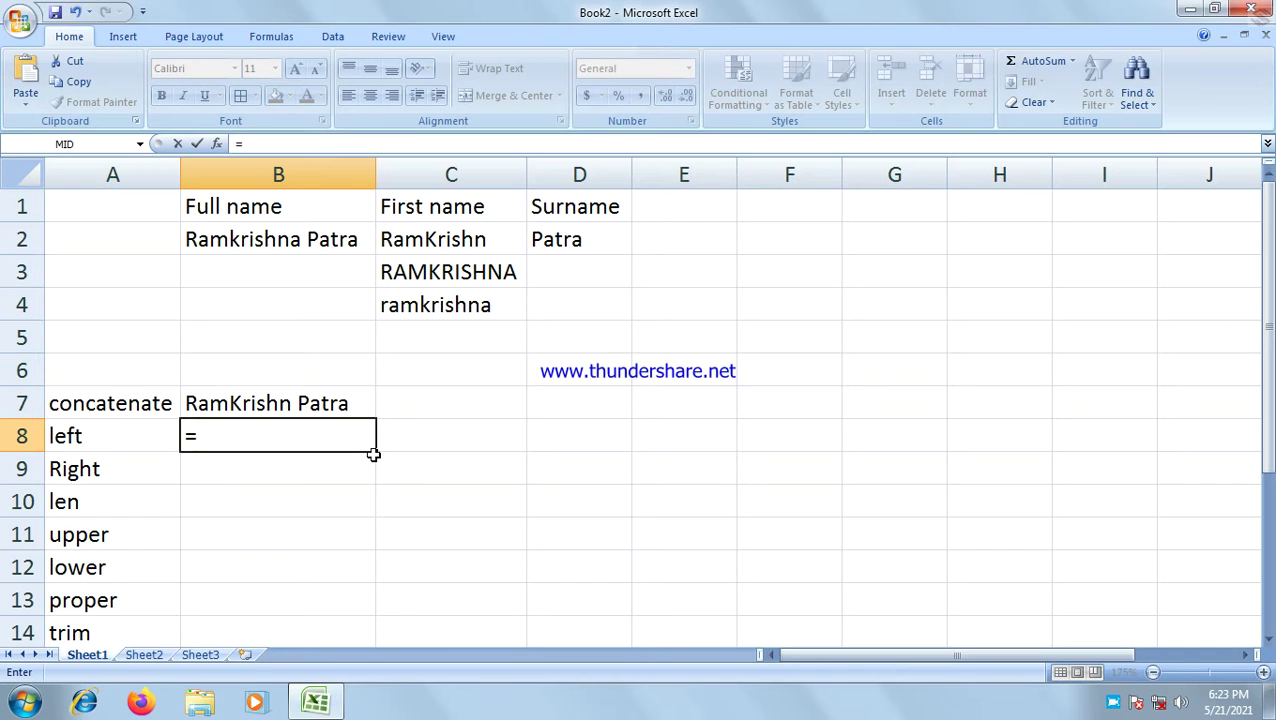
text(left()
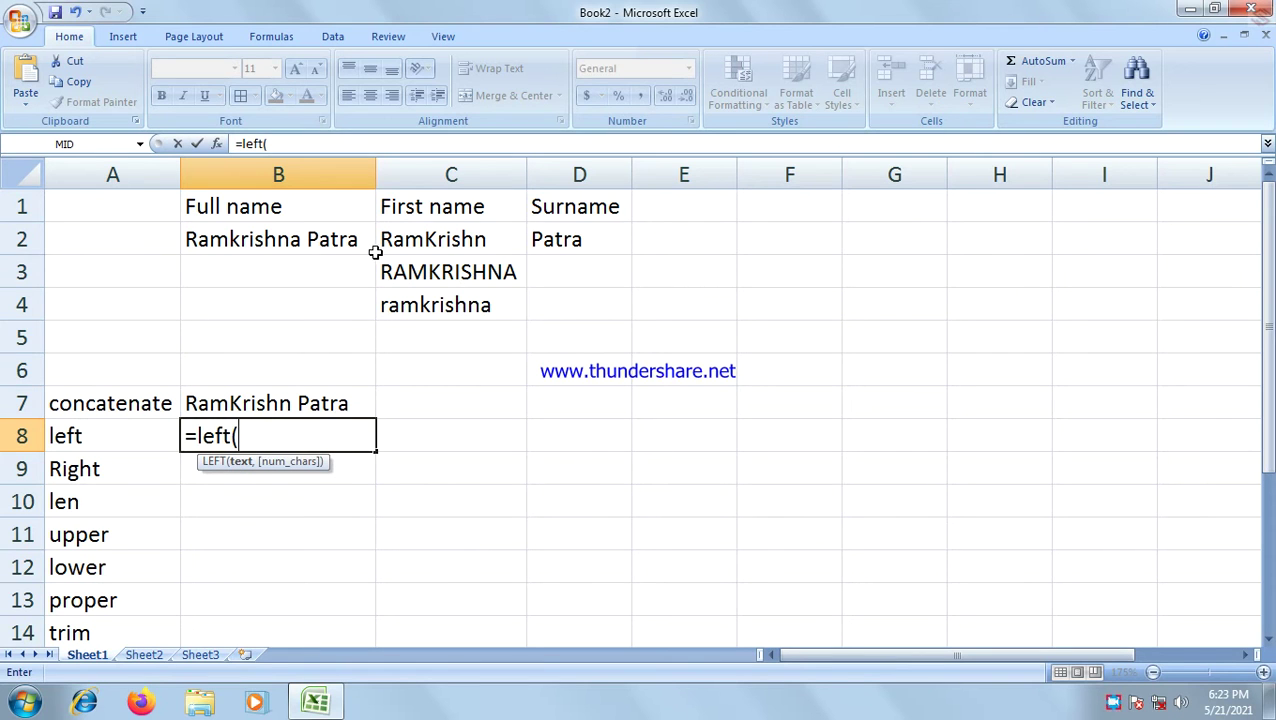
click(434, 240)
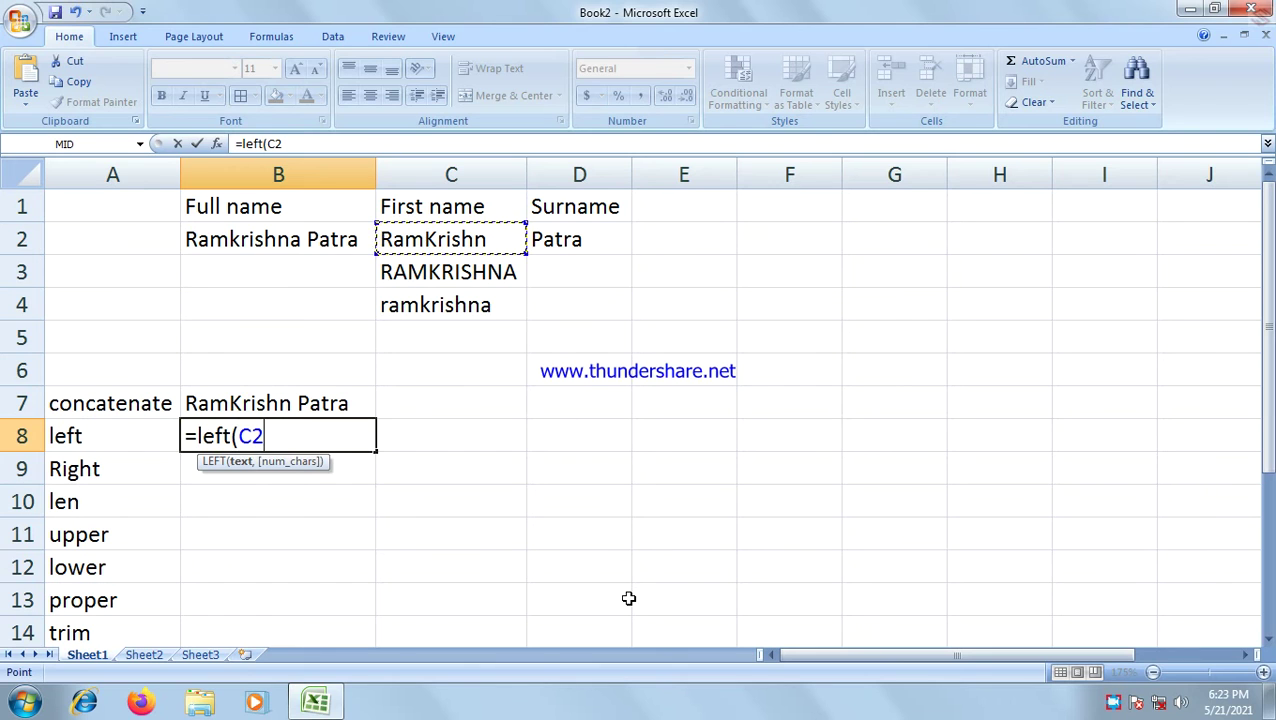
text(,)
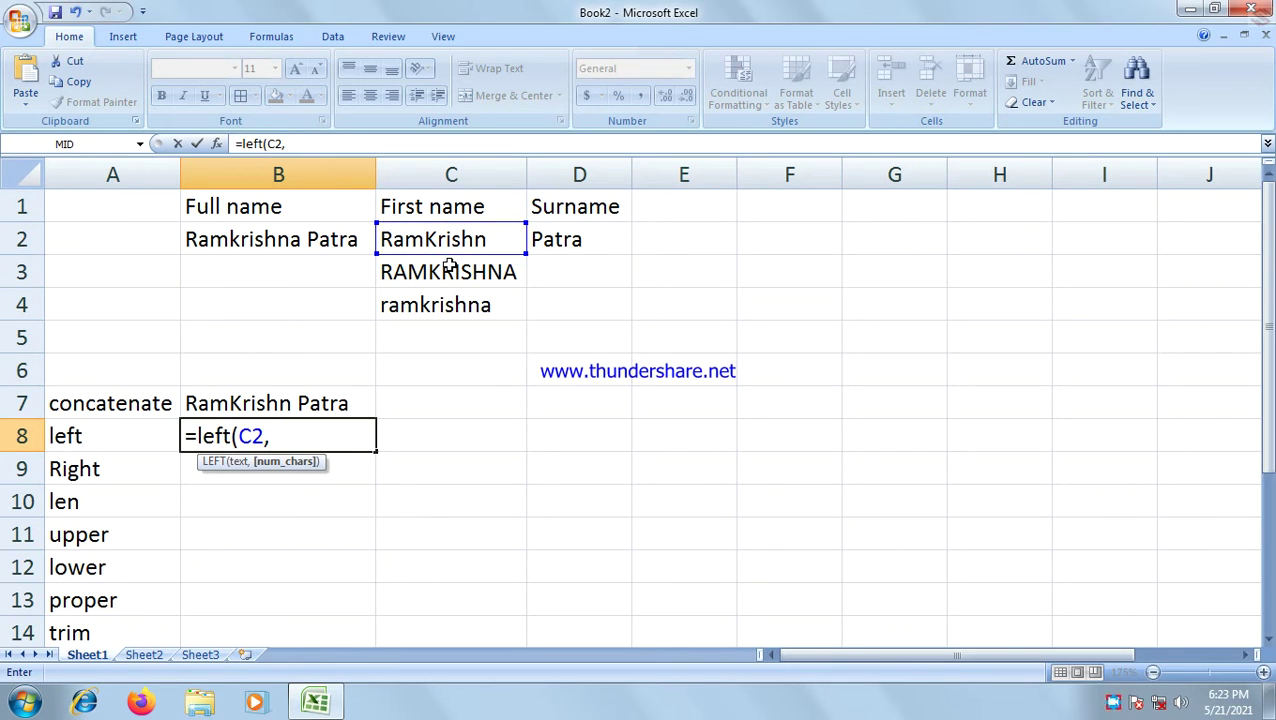
text(3)
key(Return)
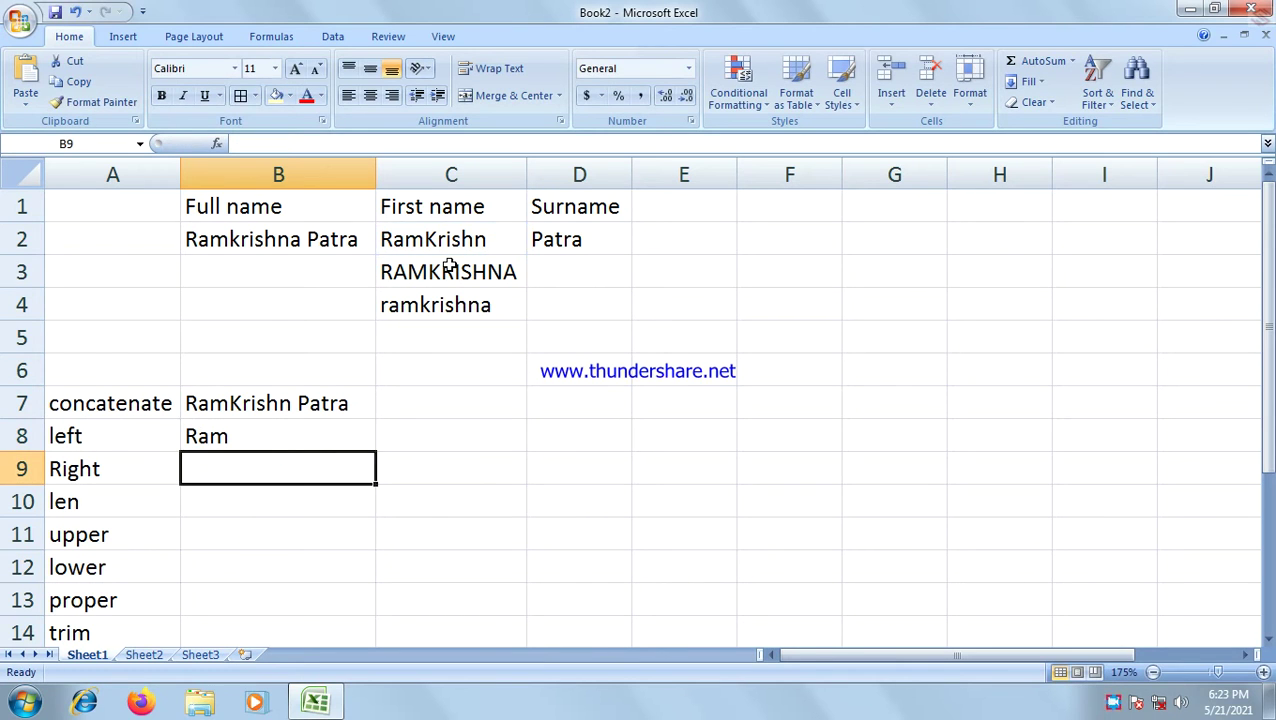
- Enter =RIGHT(C2,6) in B9 to return the last six characters of the first name
text(=ri)
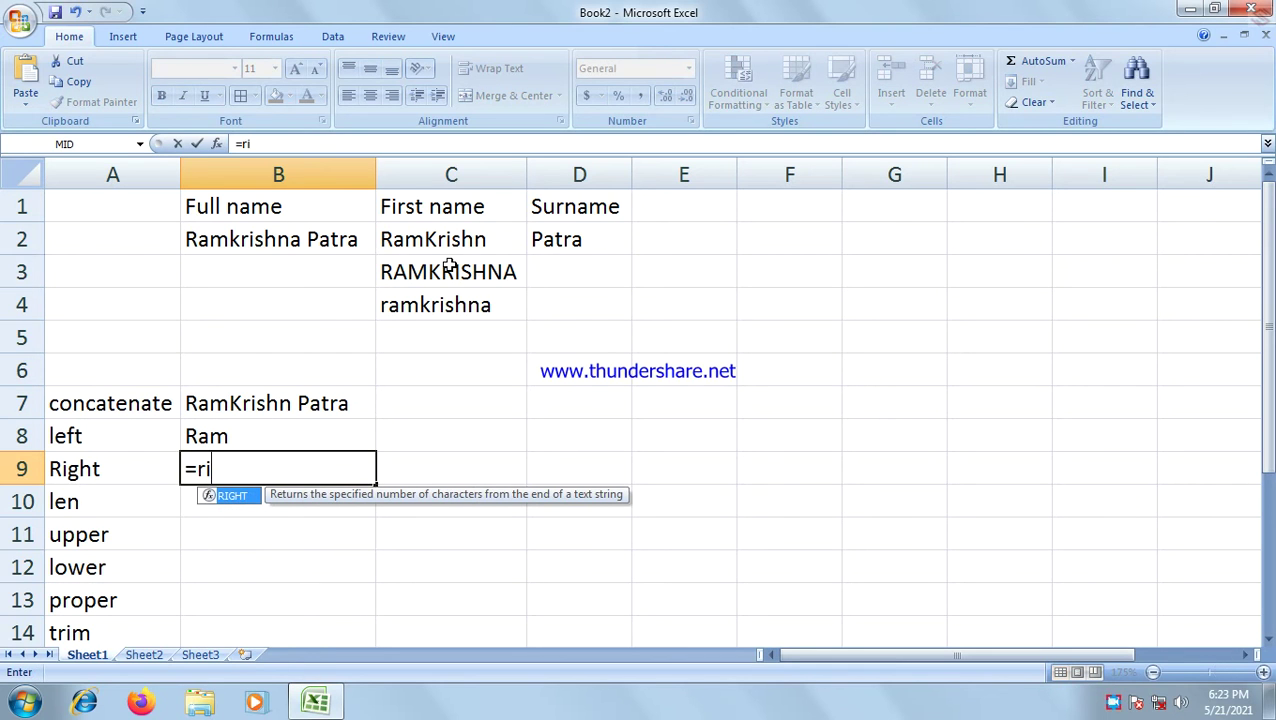
text(ght)
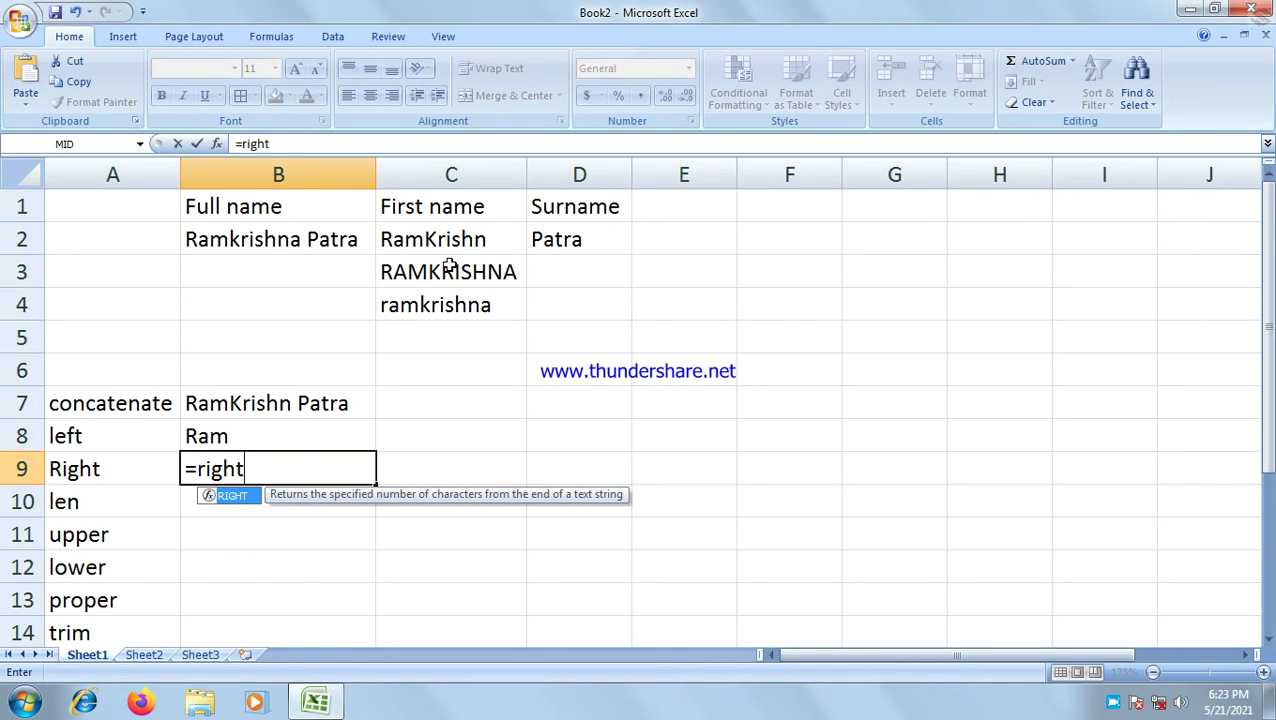
text(()
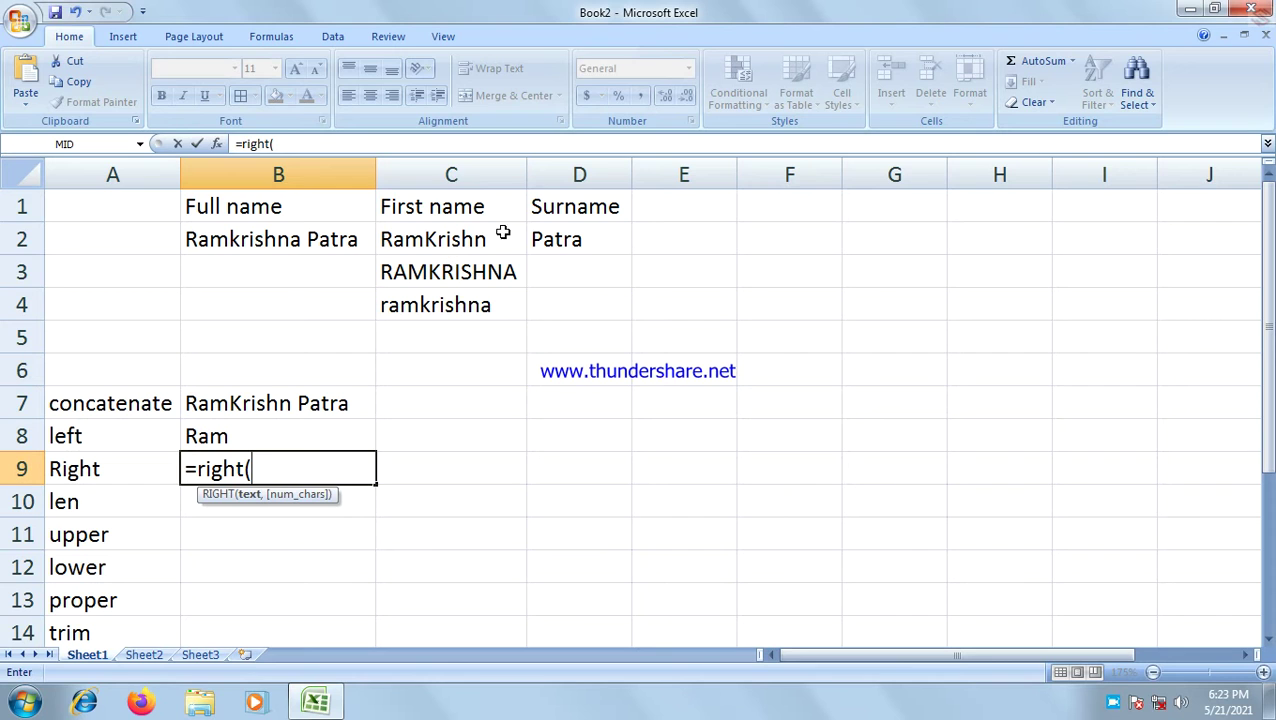
click(463, 240)
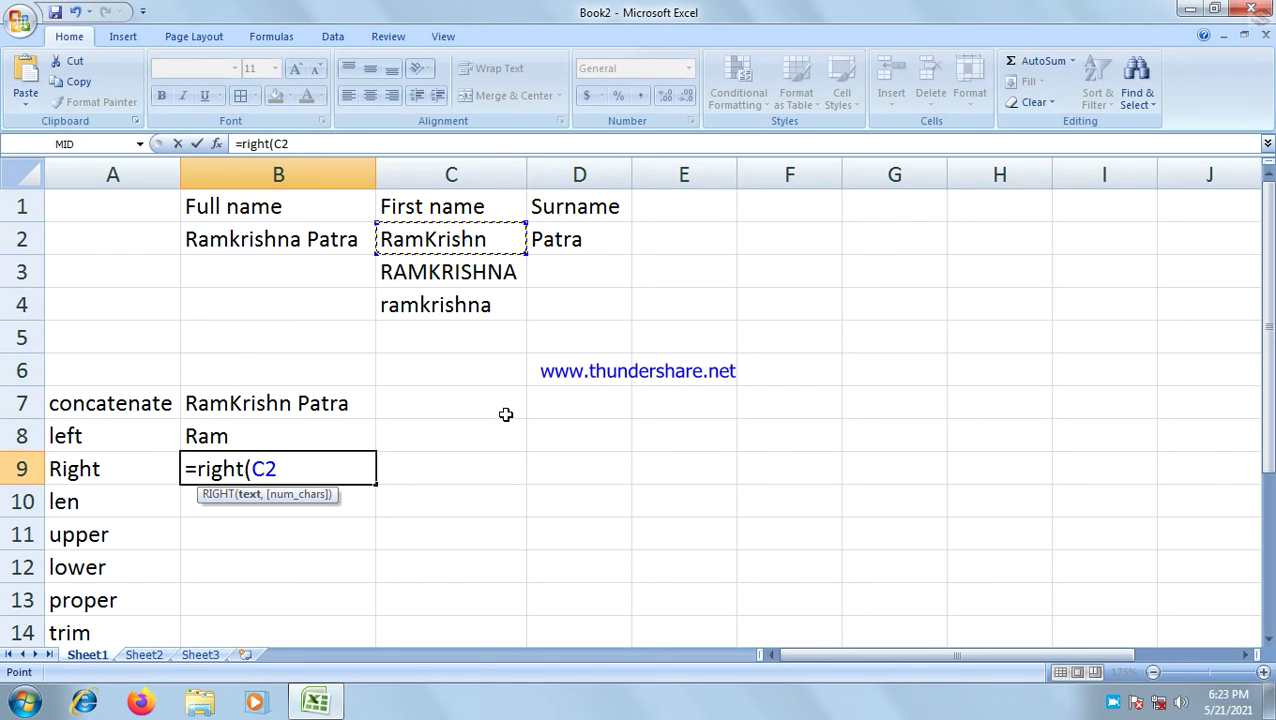
text(,6)
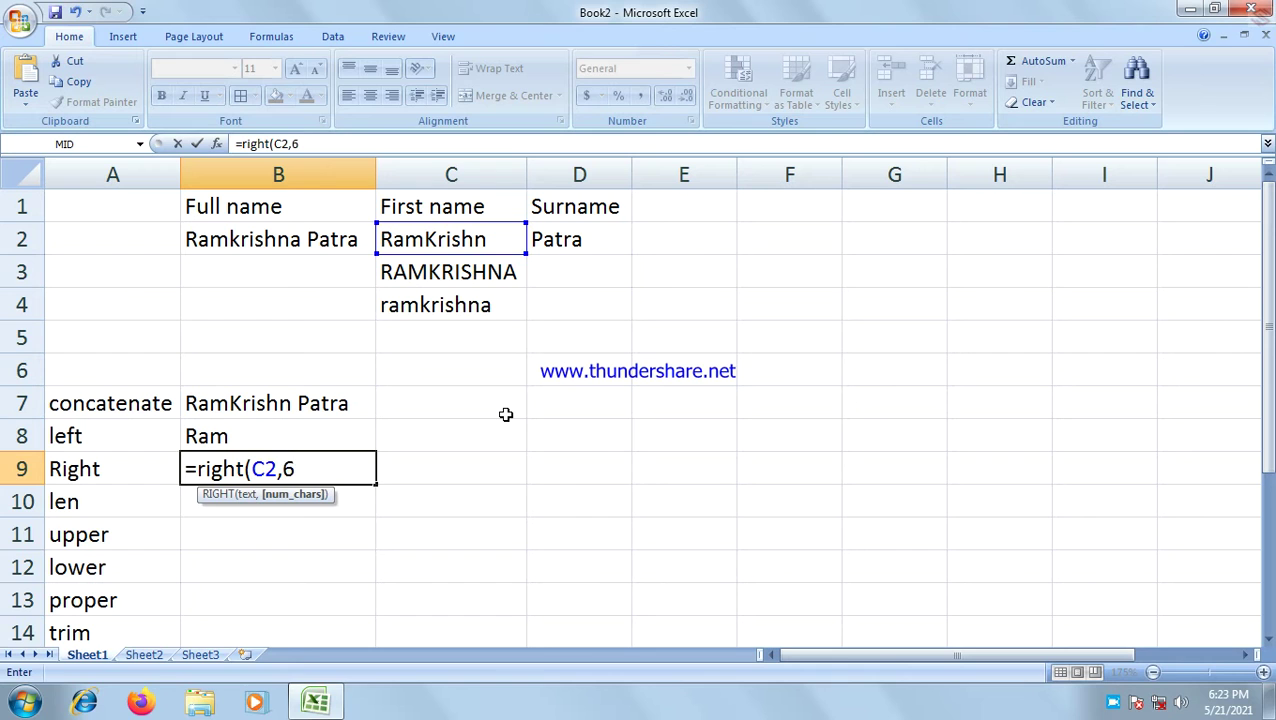
key(Return)
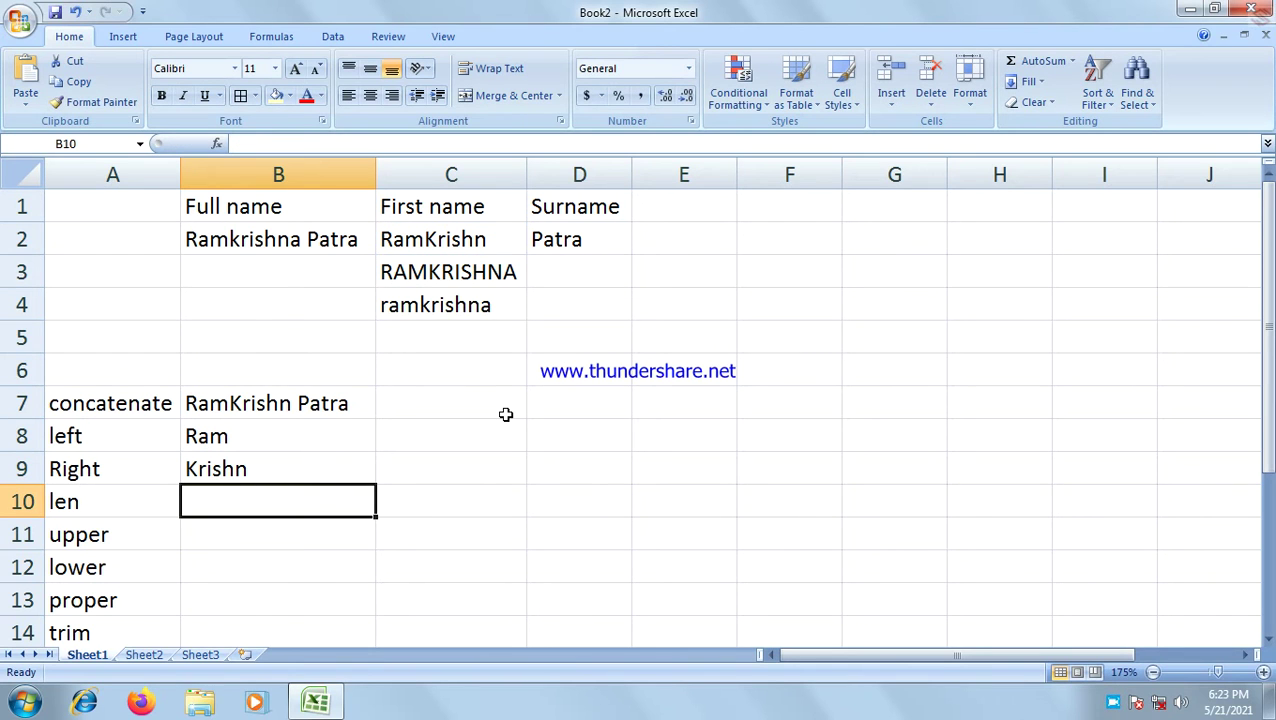
click(473, 243)
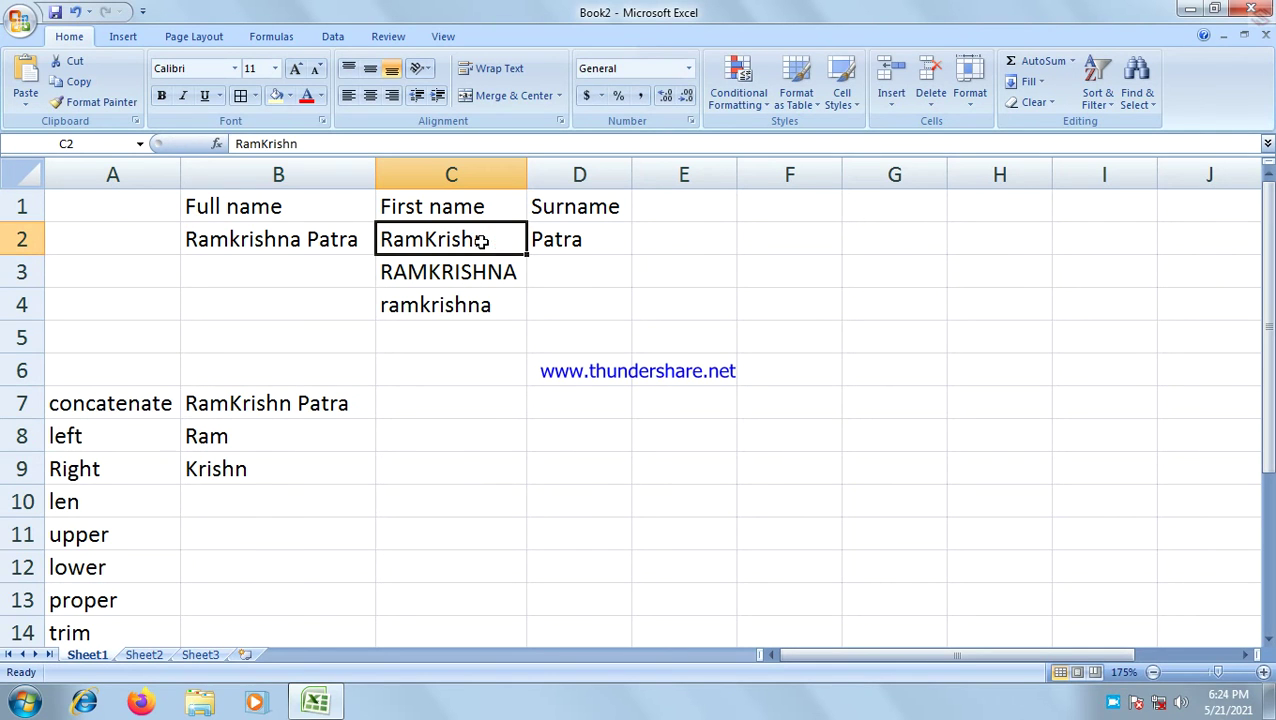
- Append the missing final 'a' to the first name in C2
click(306, 144)
text(a)
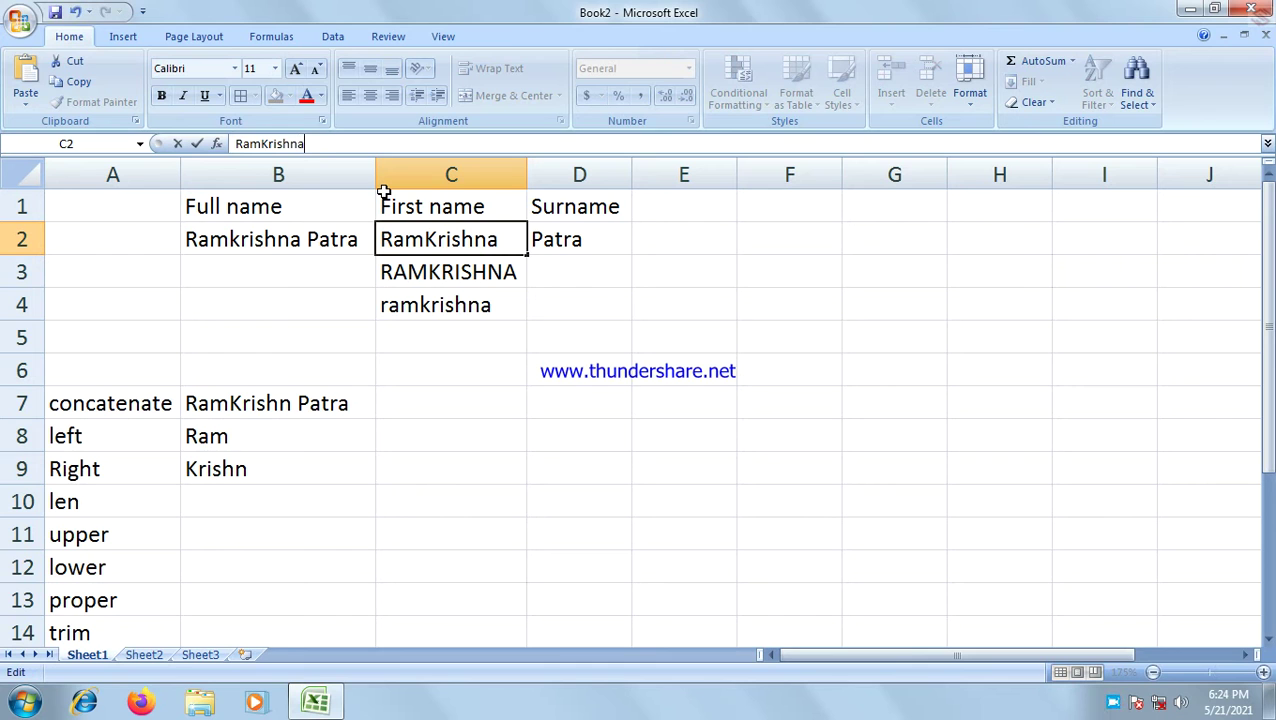
key(Return)
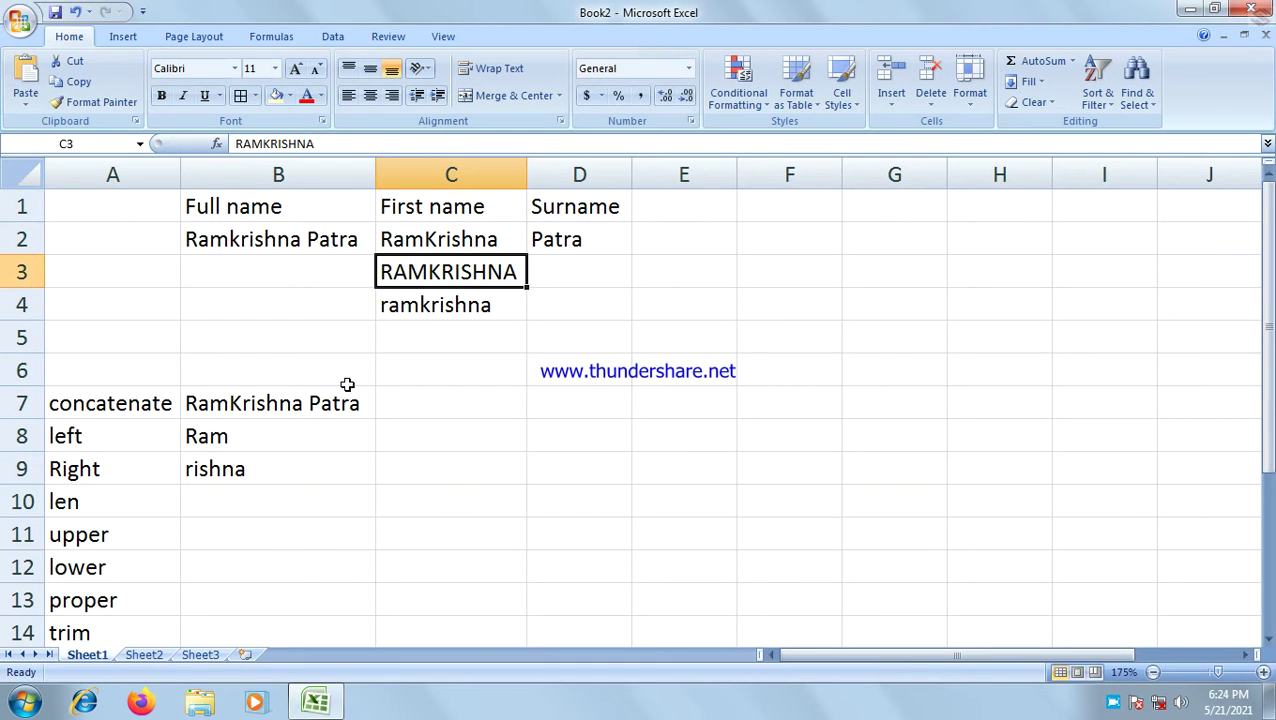
- Change B9's formula to =RIGHT(C2,7) so it returns seven characters
click(255, 474)
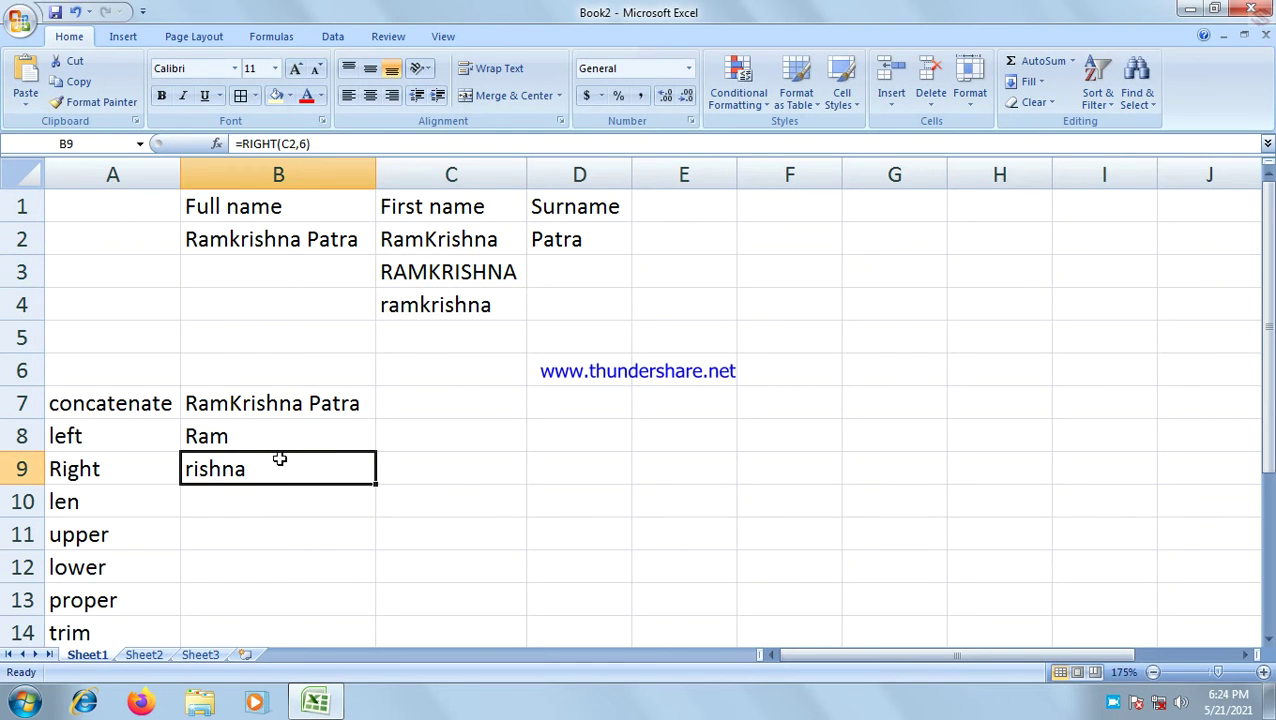
double_click(278, 458)
key(Left)
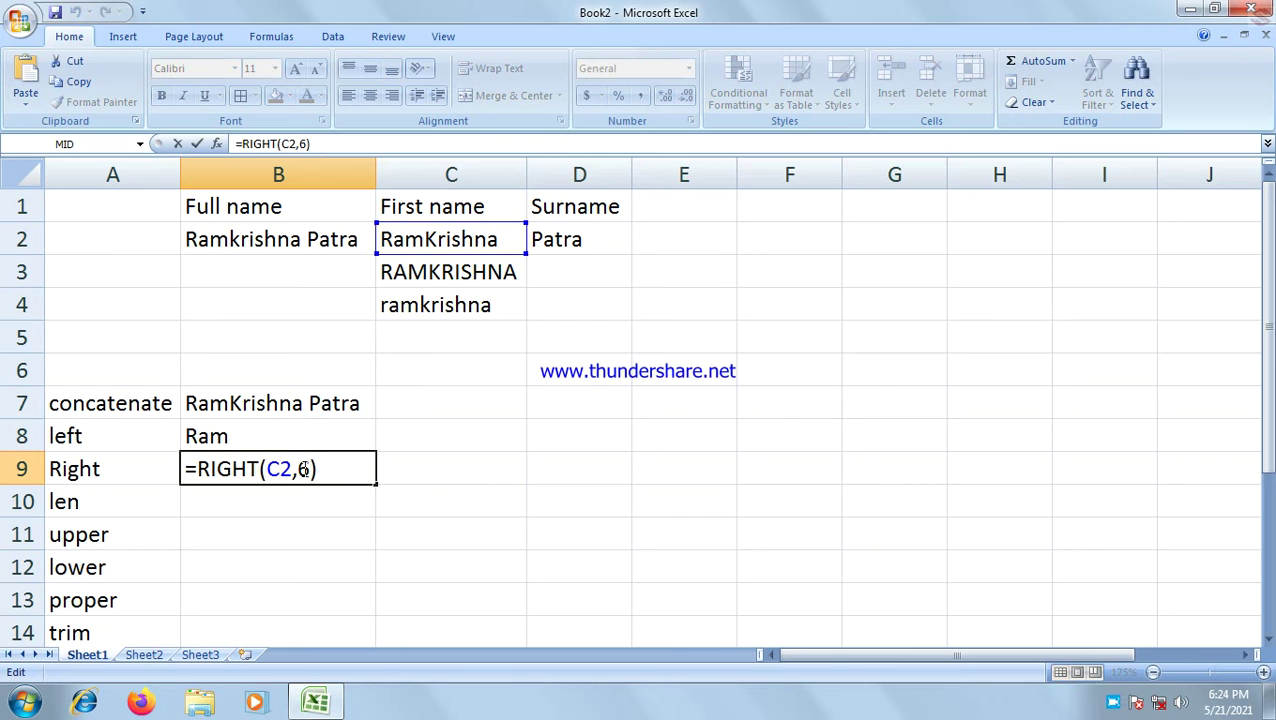
key(Left)
key(BackSpace)
text(7)
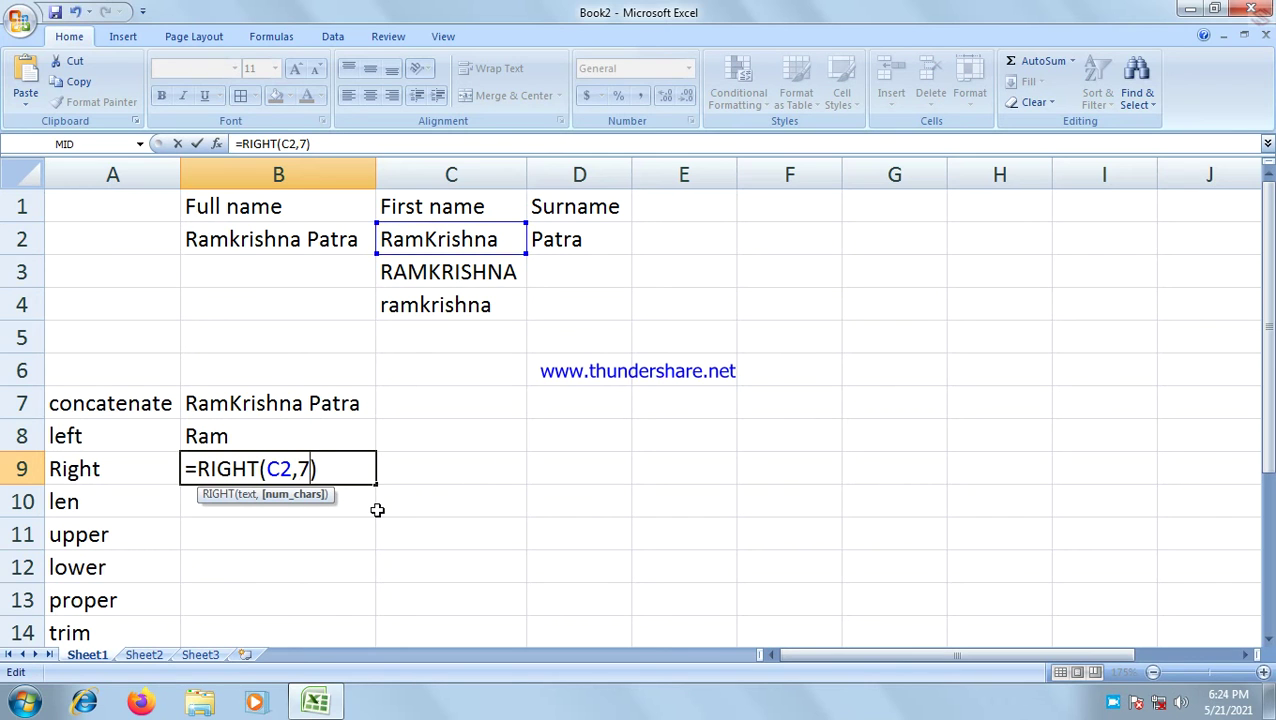
key(Return)
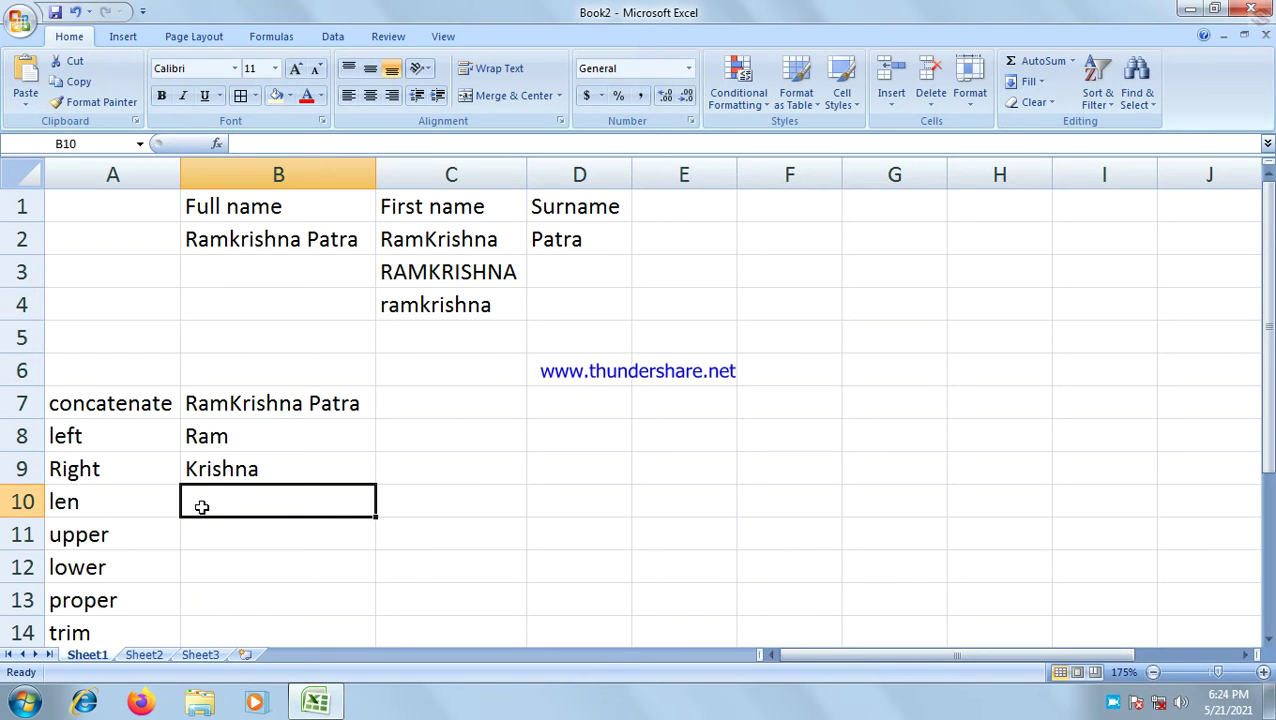
- Enter =LEN(B2) in B10, returning the full name's length of 16
text(=l)
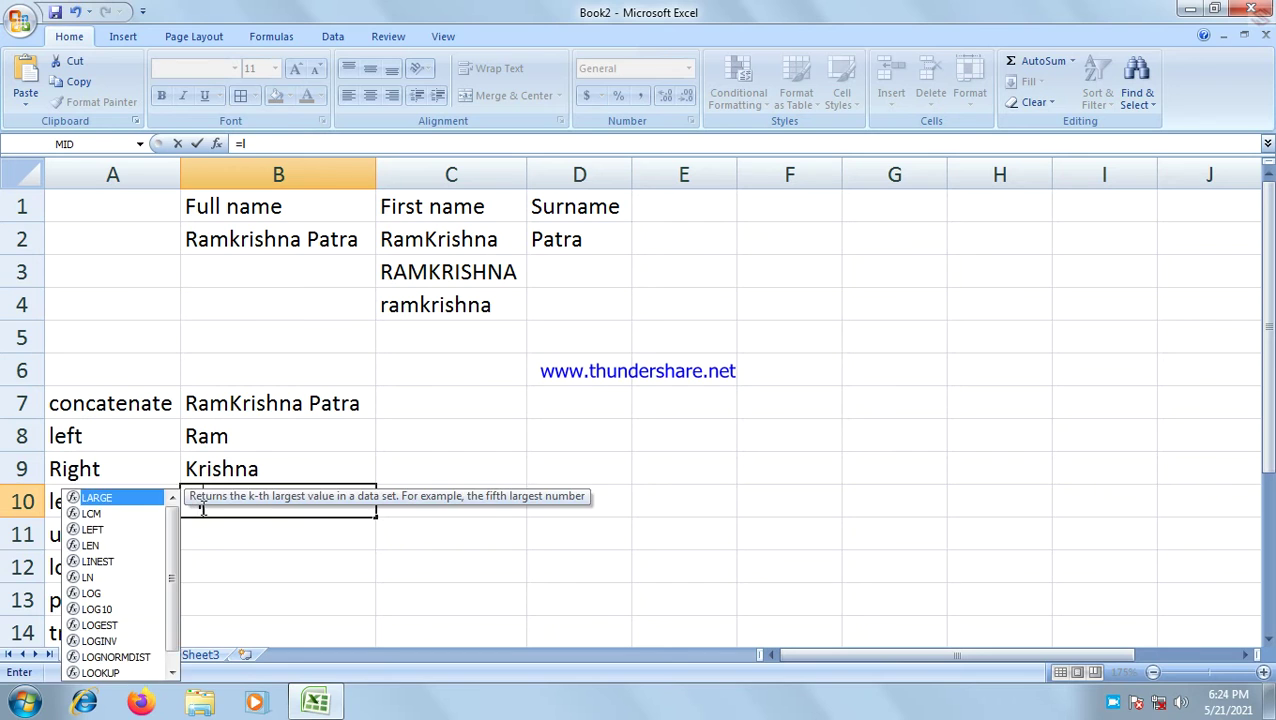
text(en()
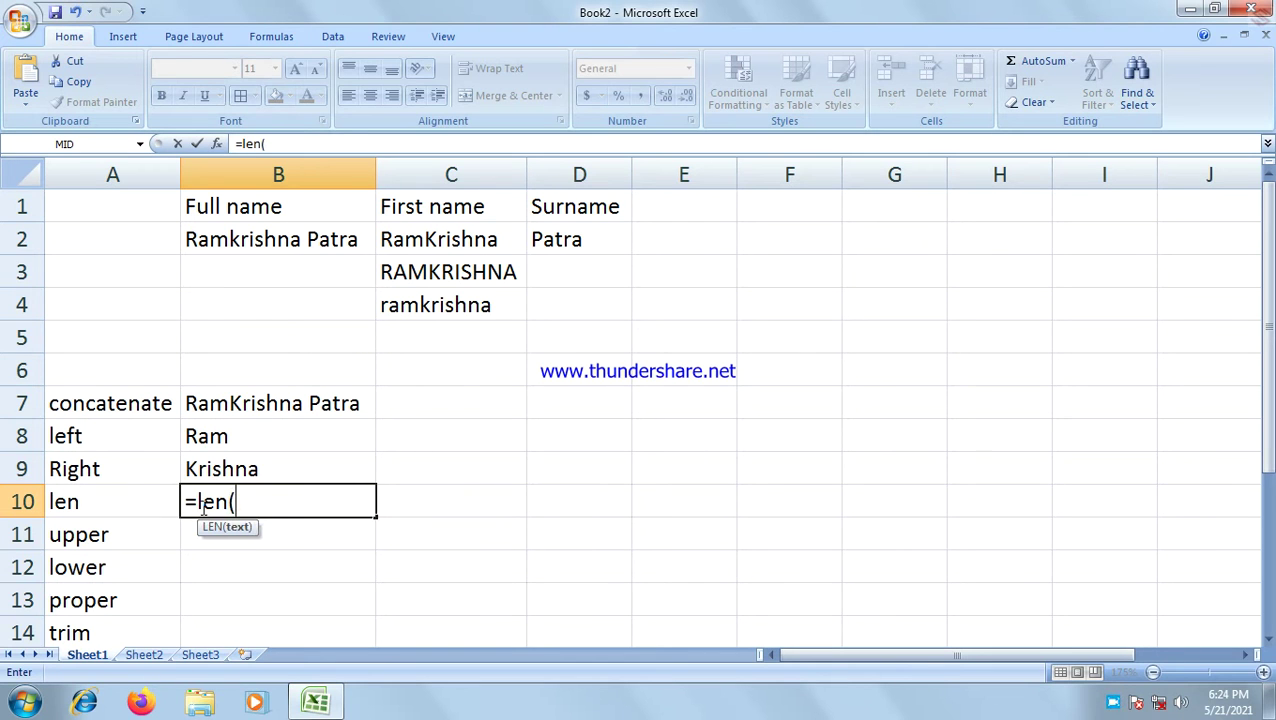
click(338, 244)
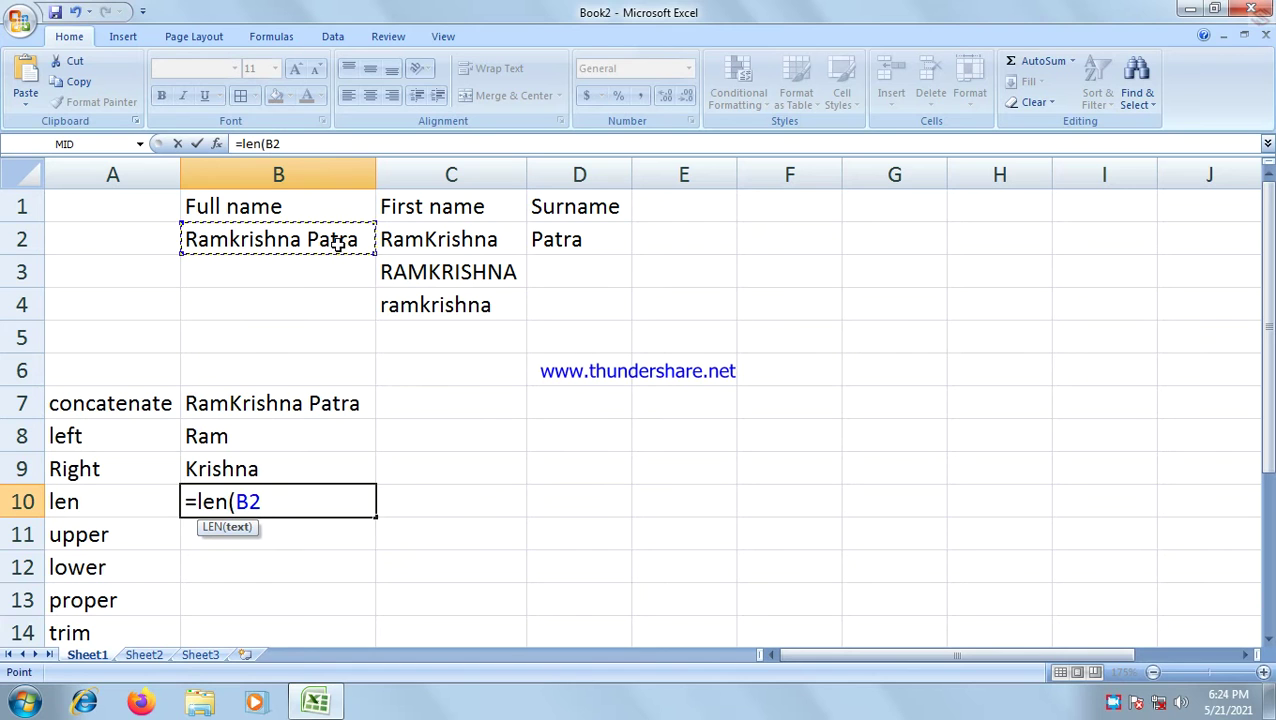
key(Return)
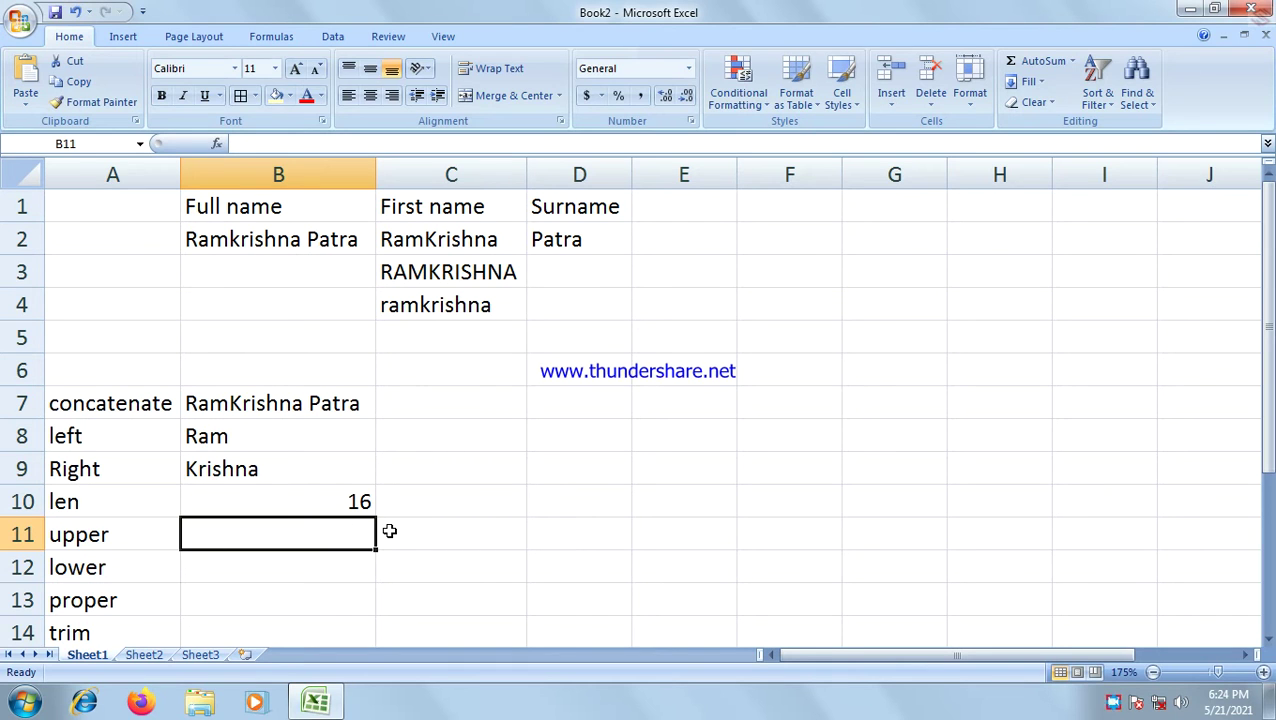
- Enter =UPPER(C4) in B11 to show the lowercase name in capitals
text(=)
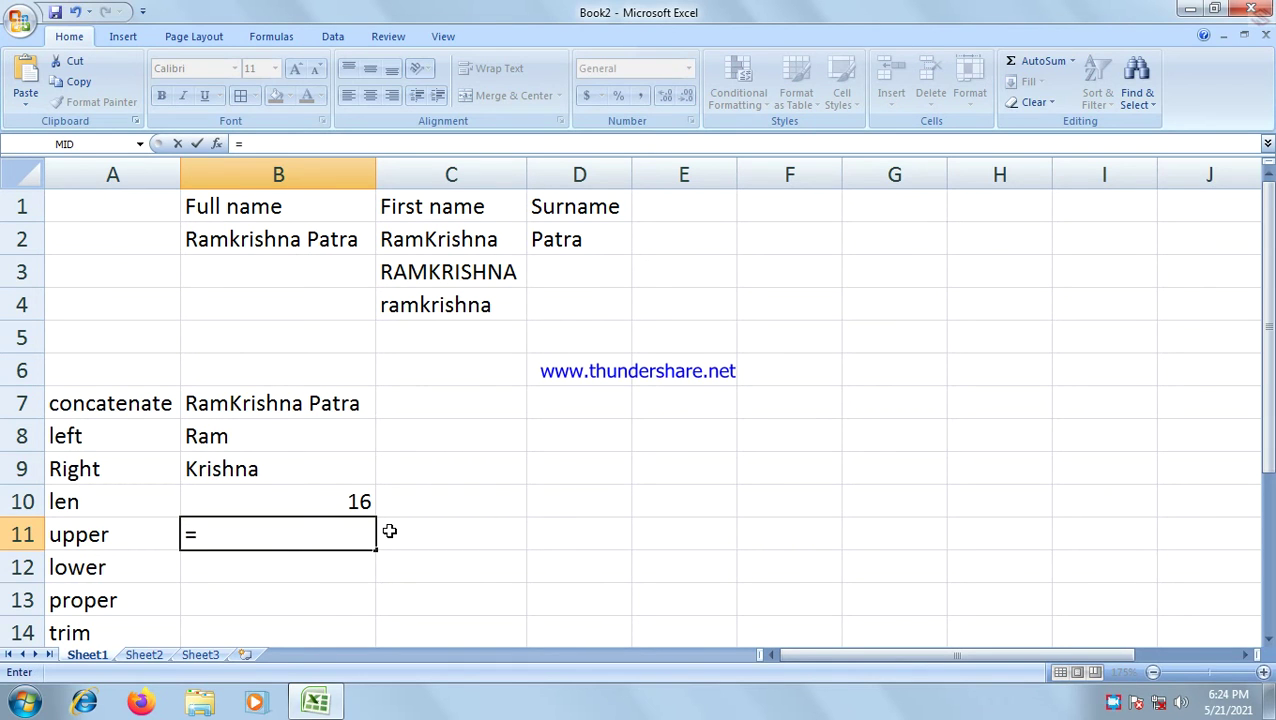
text(upper()
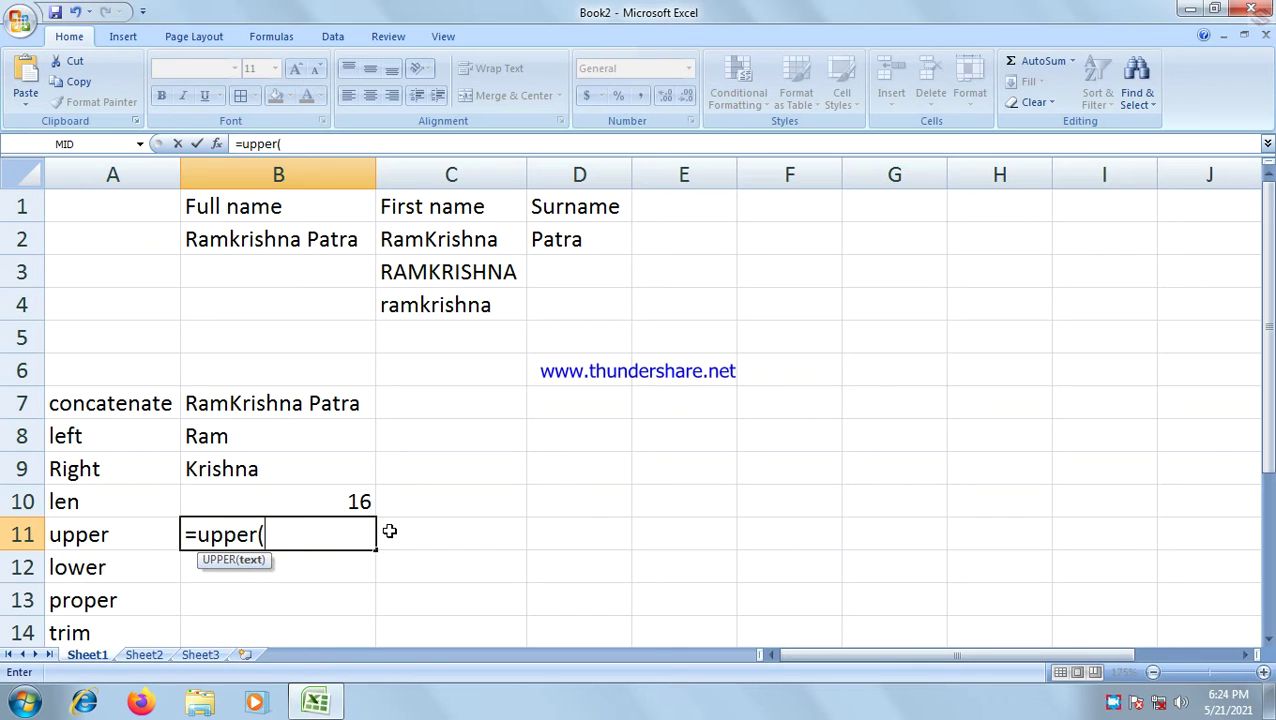
click(463, 307)
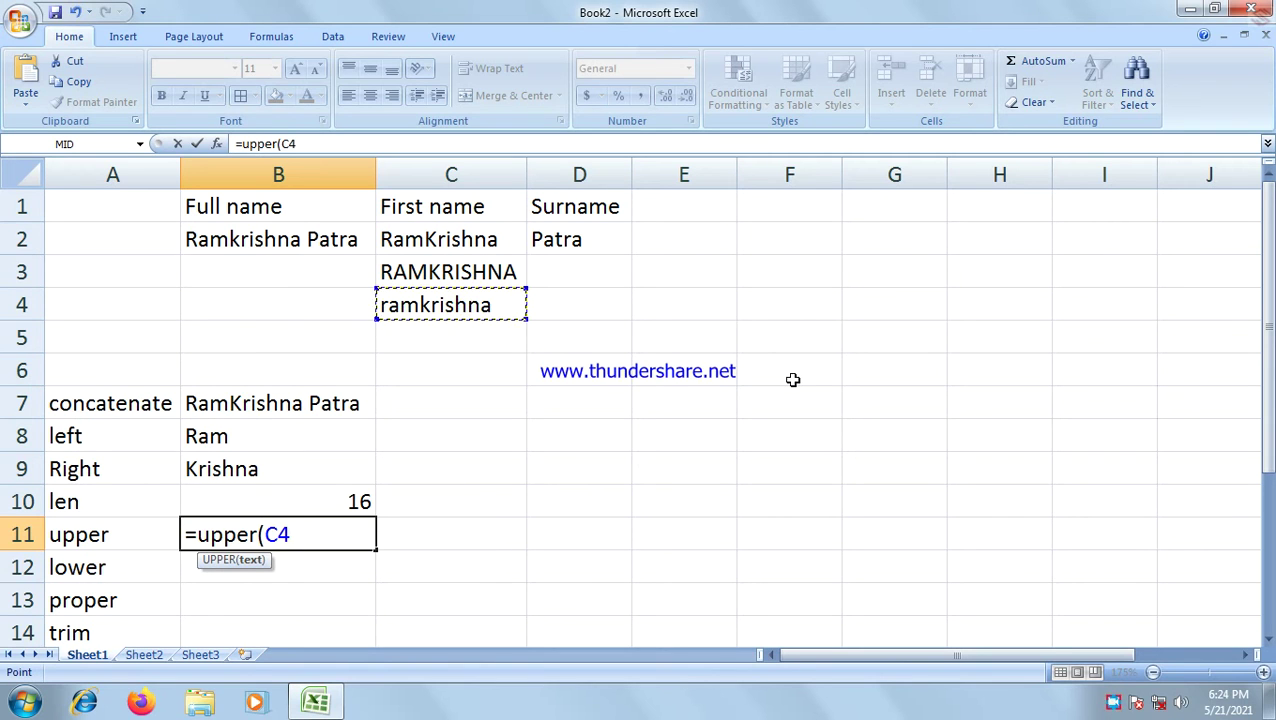
key(Return)
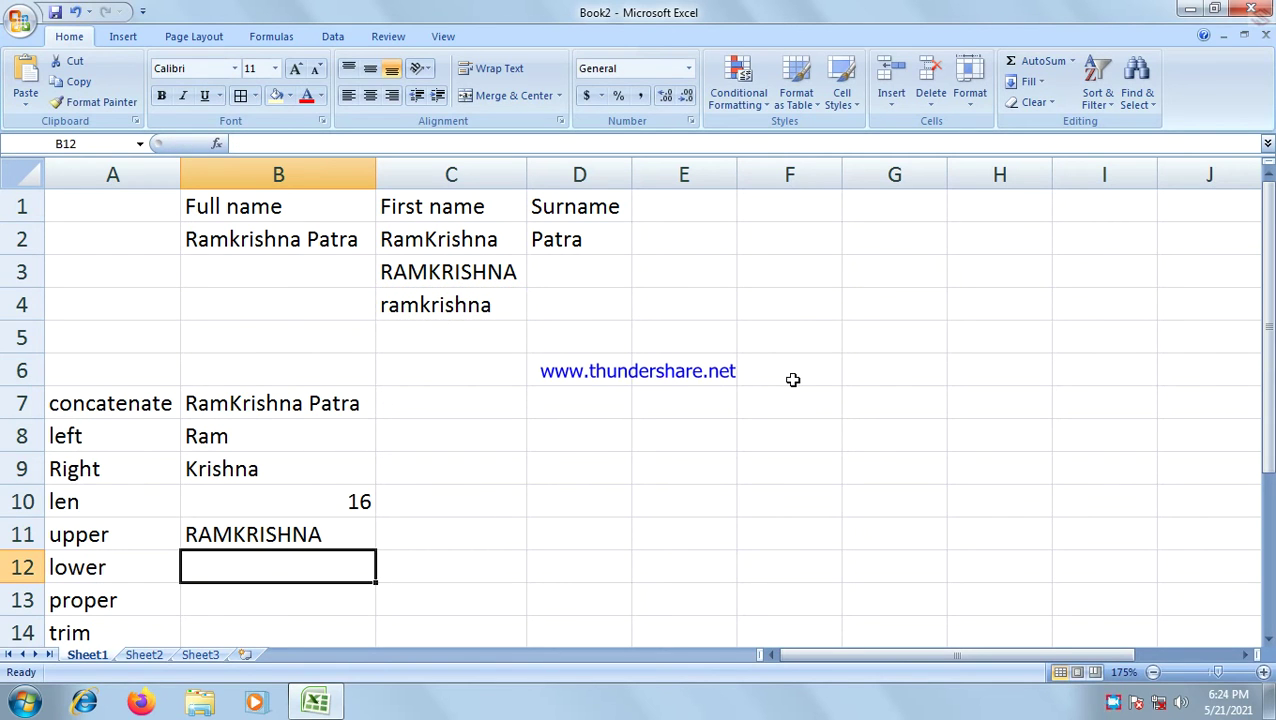
text(=)
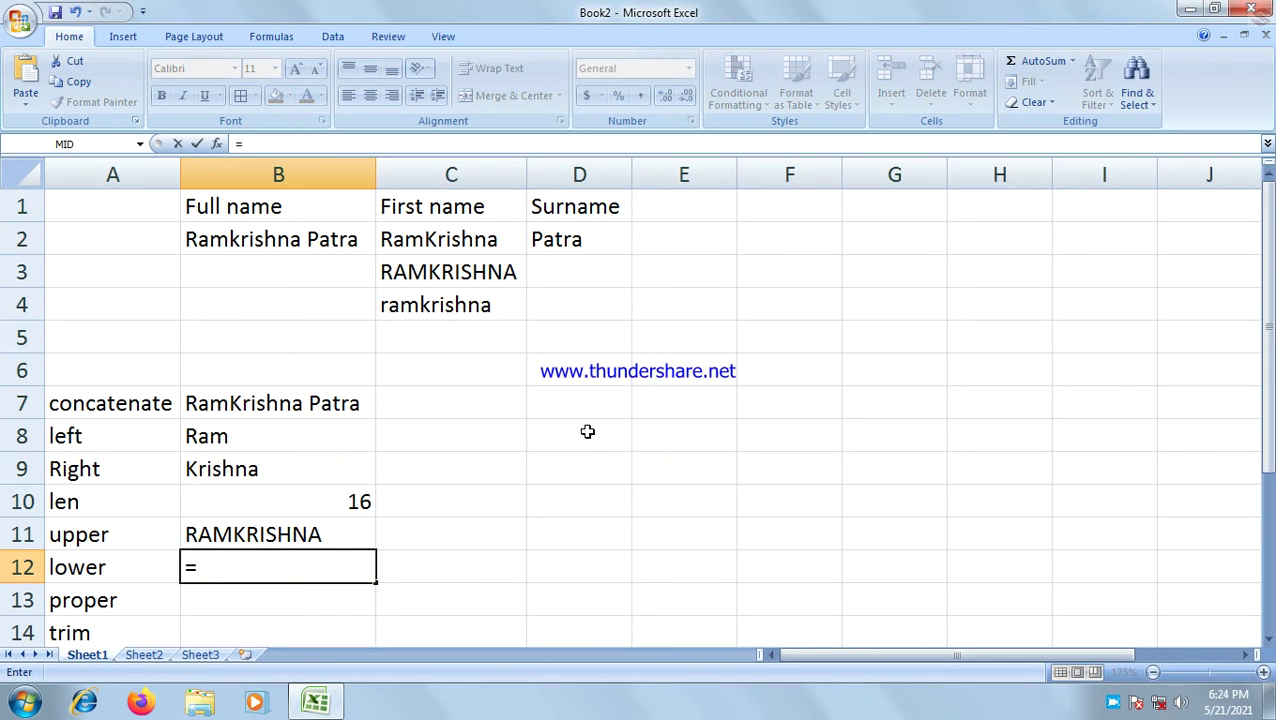
text(r)
- Enter =LOWER(C3) in B12 to show the uppercase name in lowercase
key(BackSpace)
text(lo)
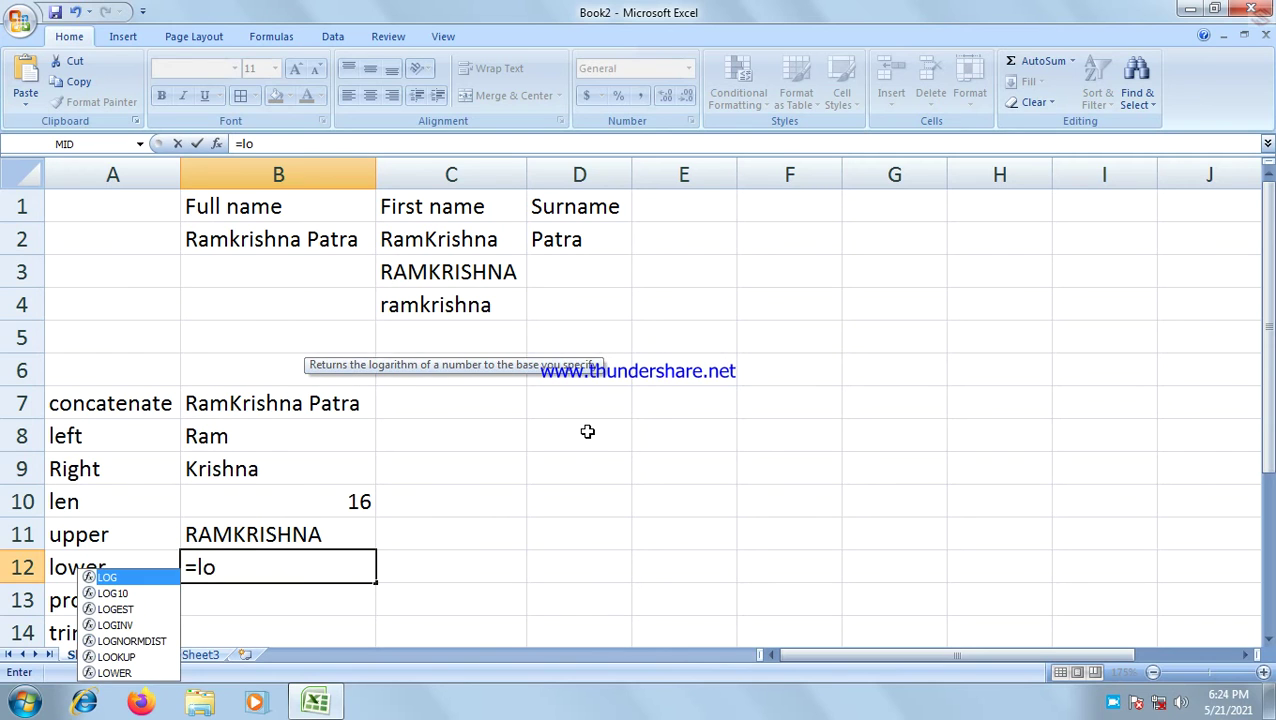
text(wer()
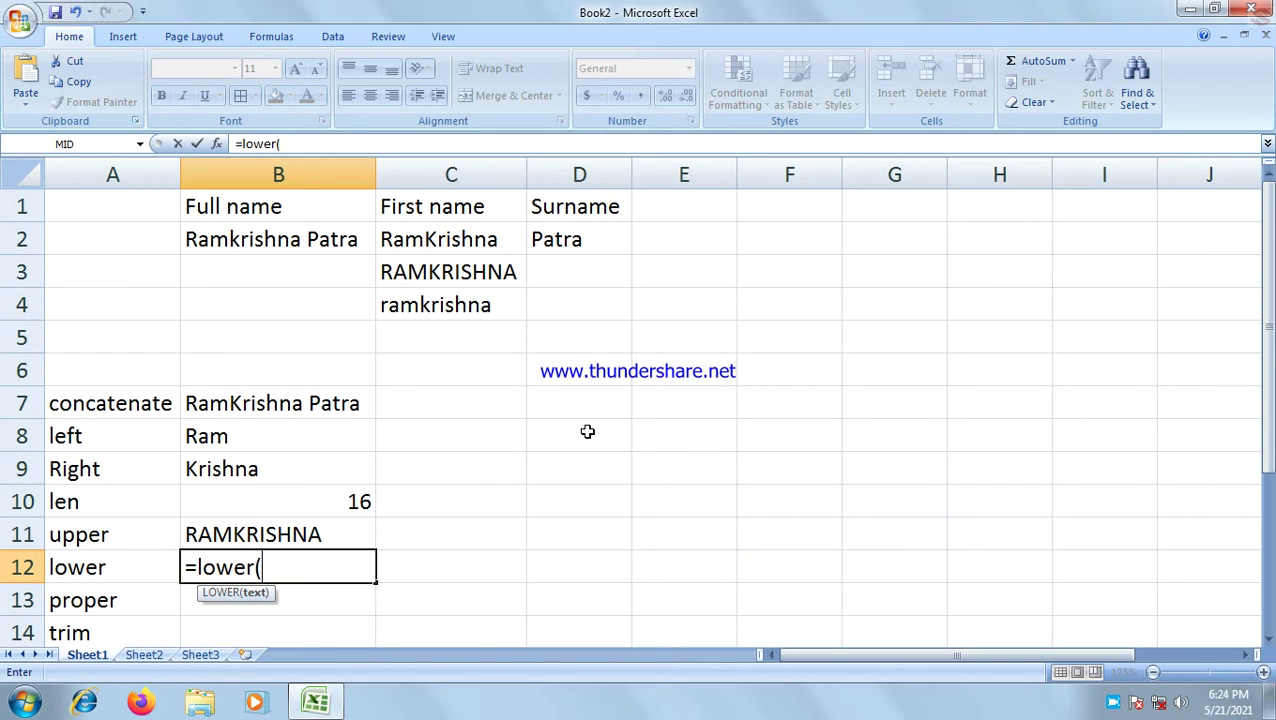
click(425, 272)
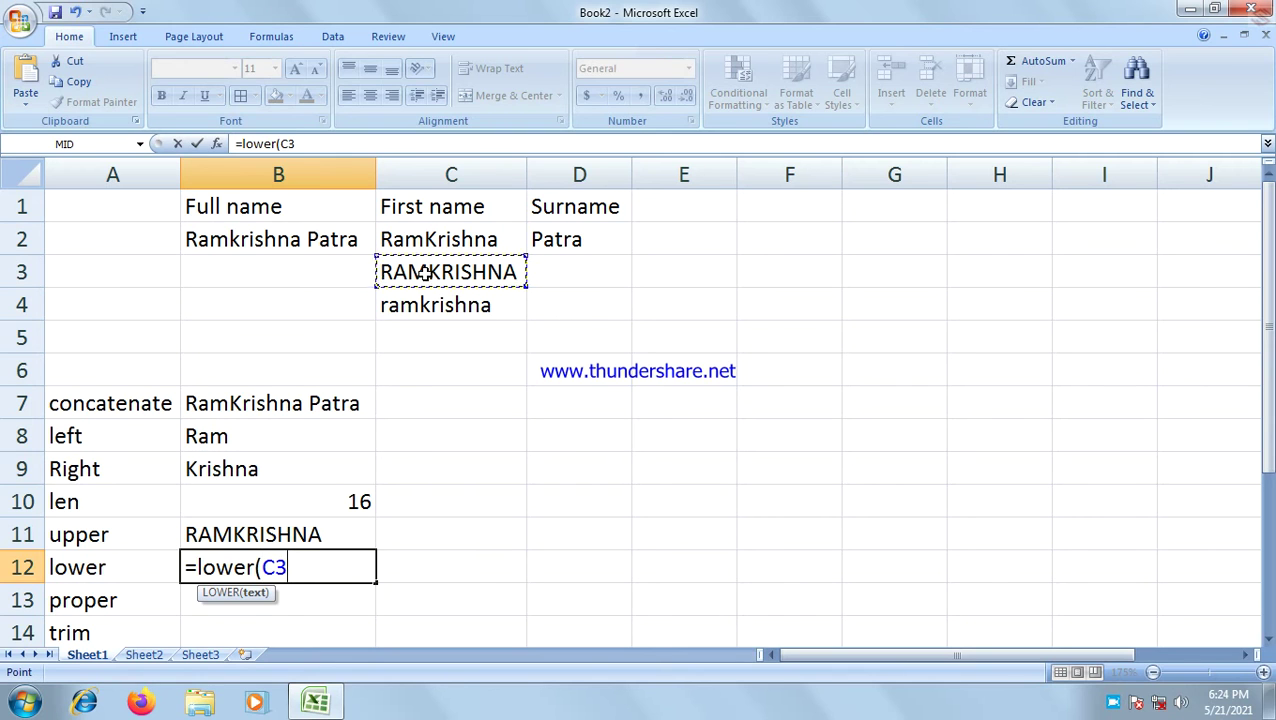
key(Return)
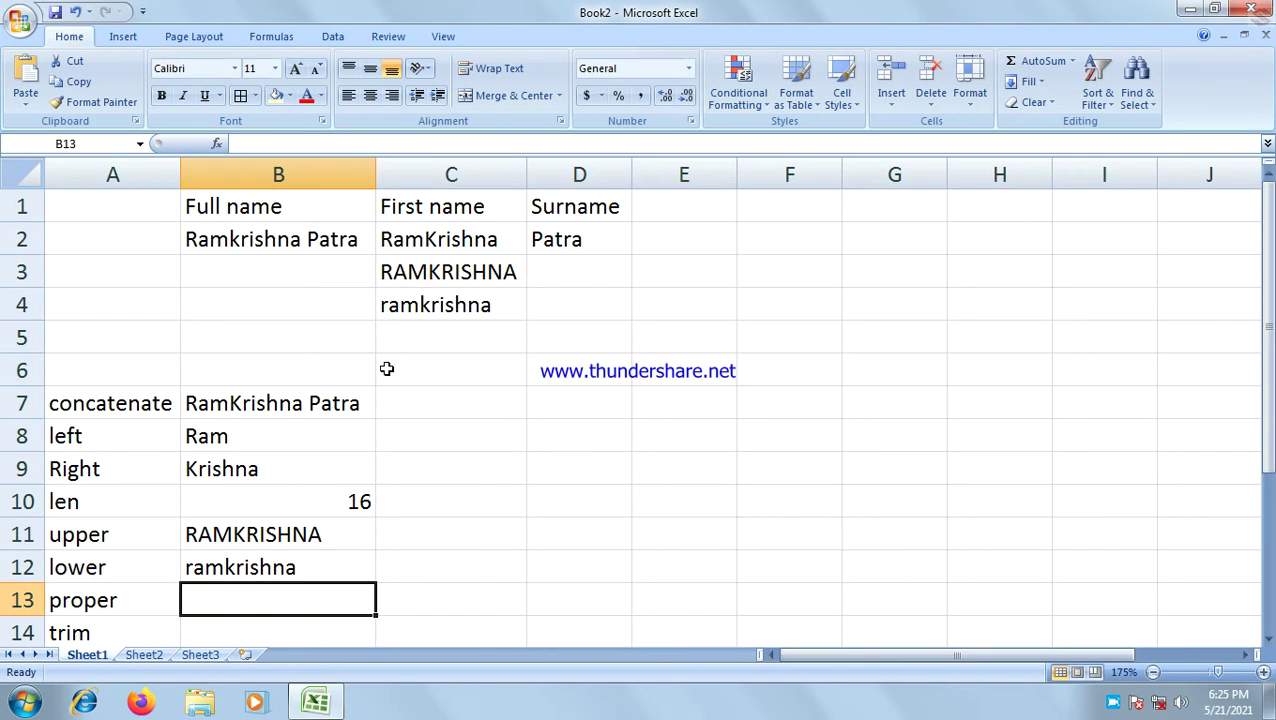
- Enter =PROPER(C4) in B13 and =PROPER(C3) in C13
double_click(258, 619)
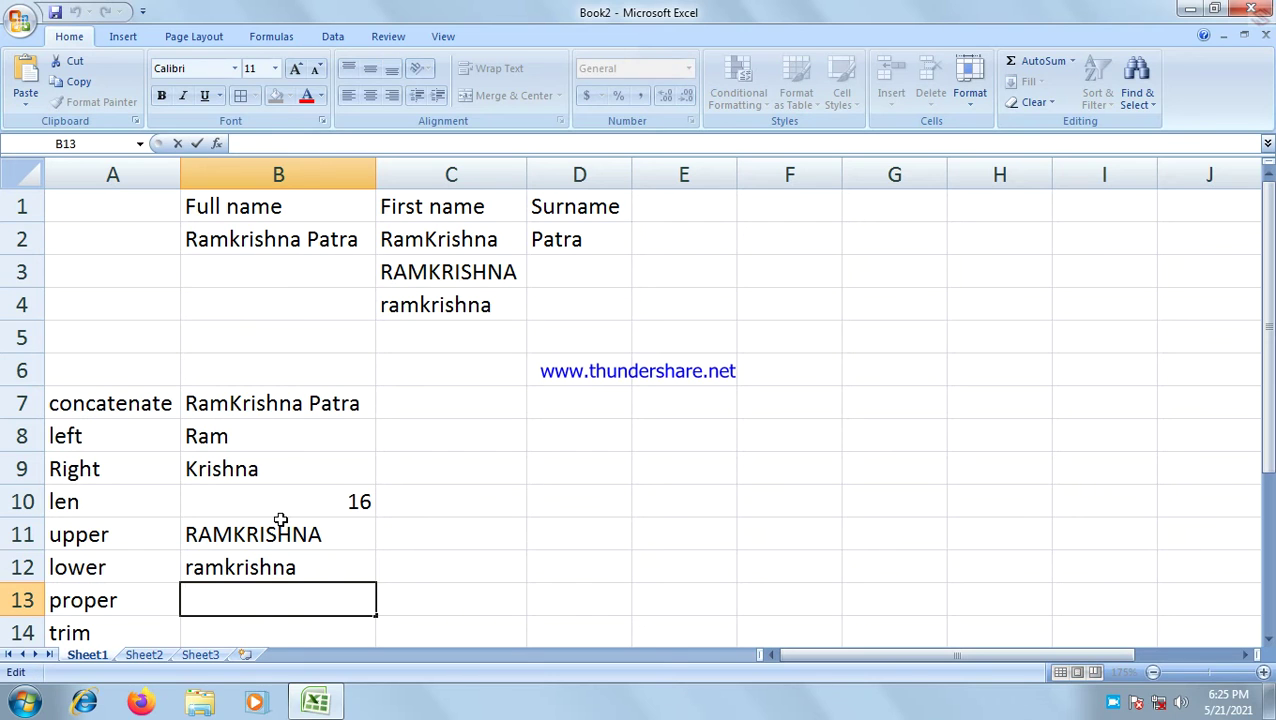
text(=)
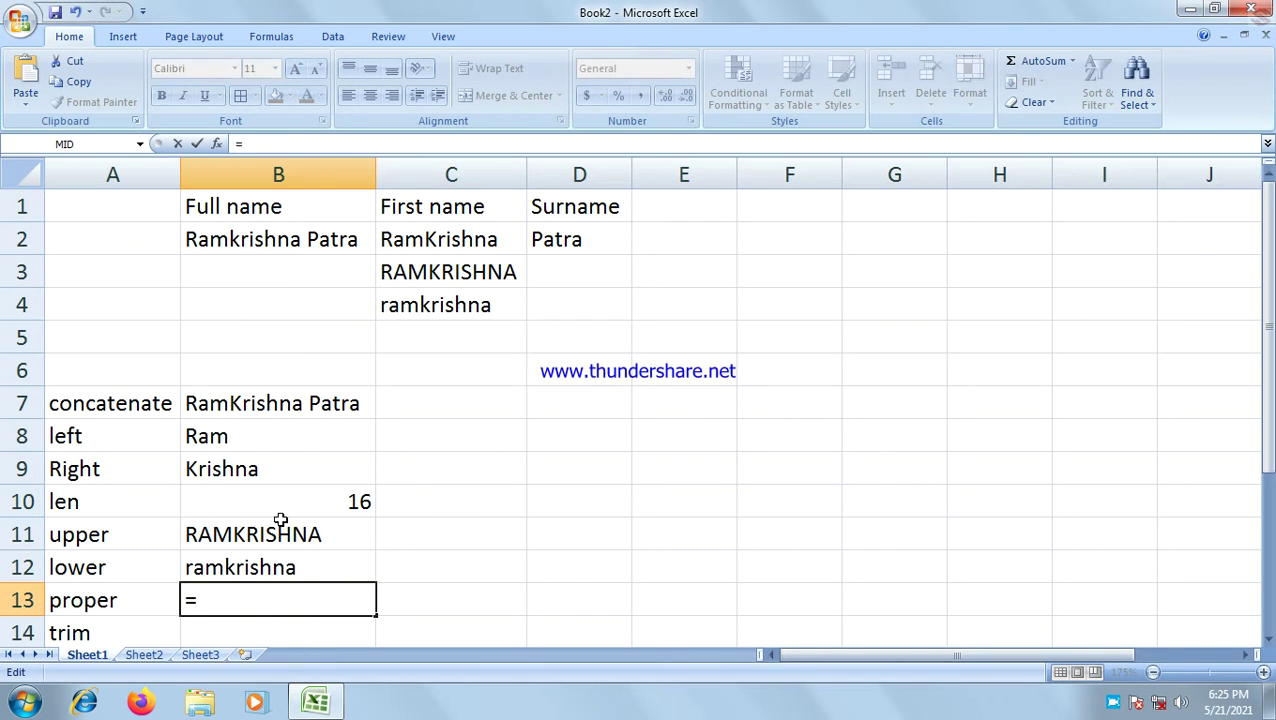
text(p)
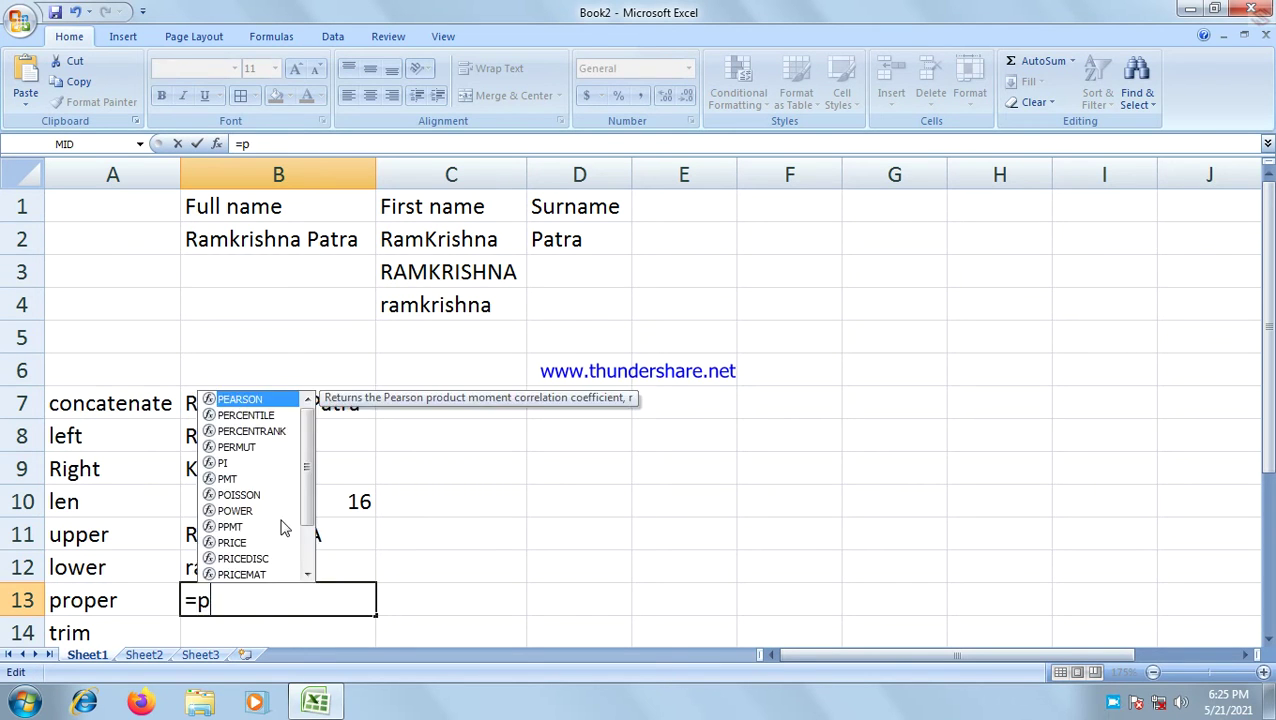
text(roper()
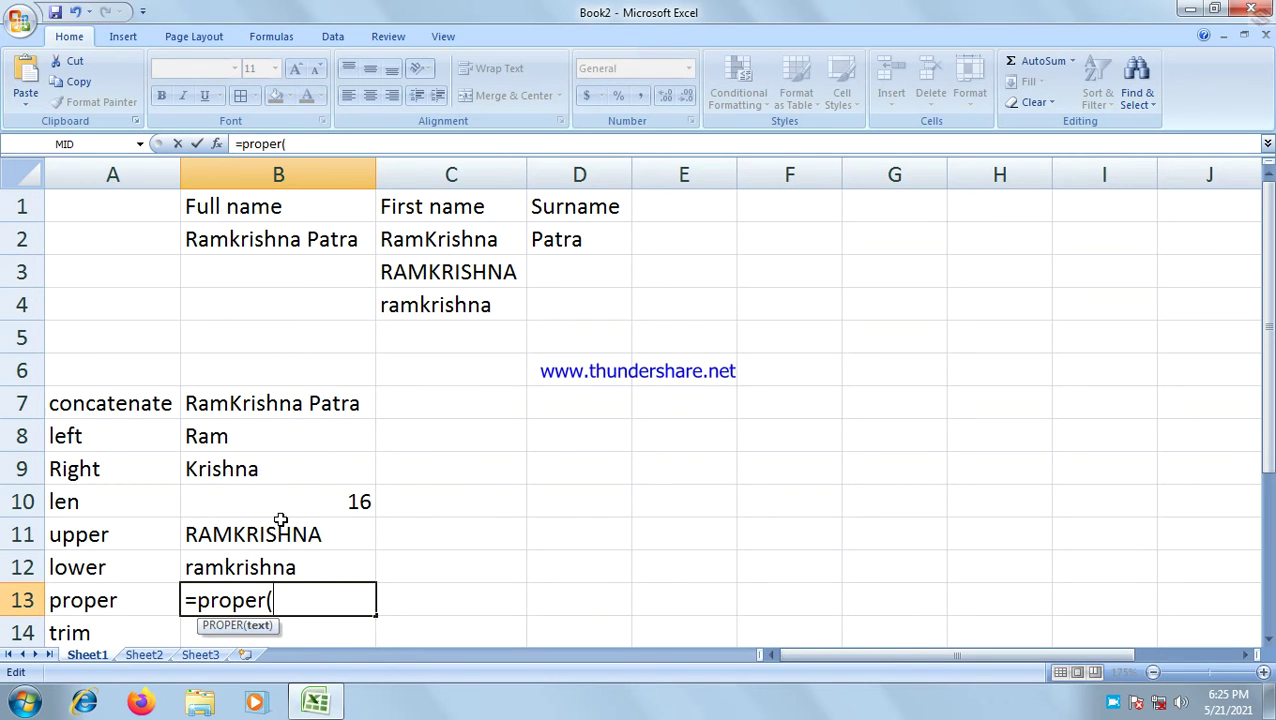
click(447, 305)
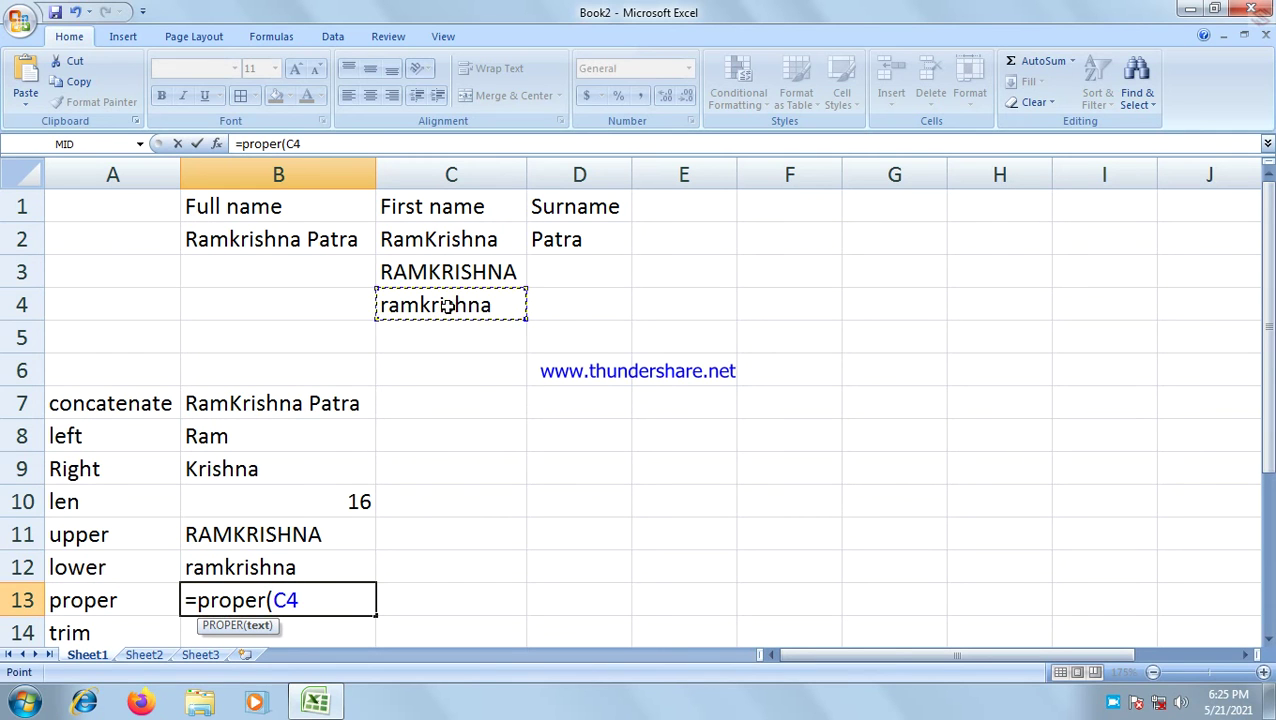
key(Return)
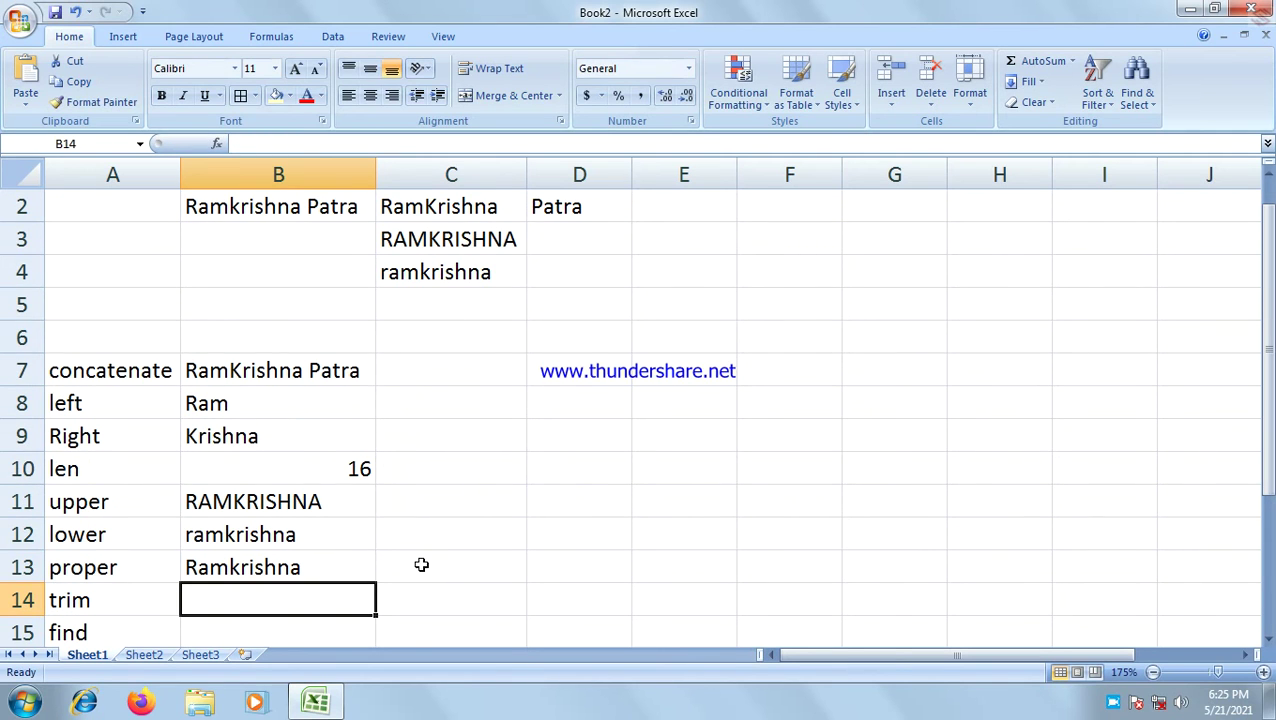
click(421, 564)
scroll(421, 564, up, 1)
key(F2)
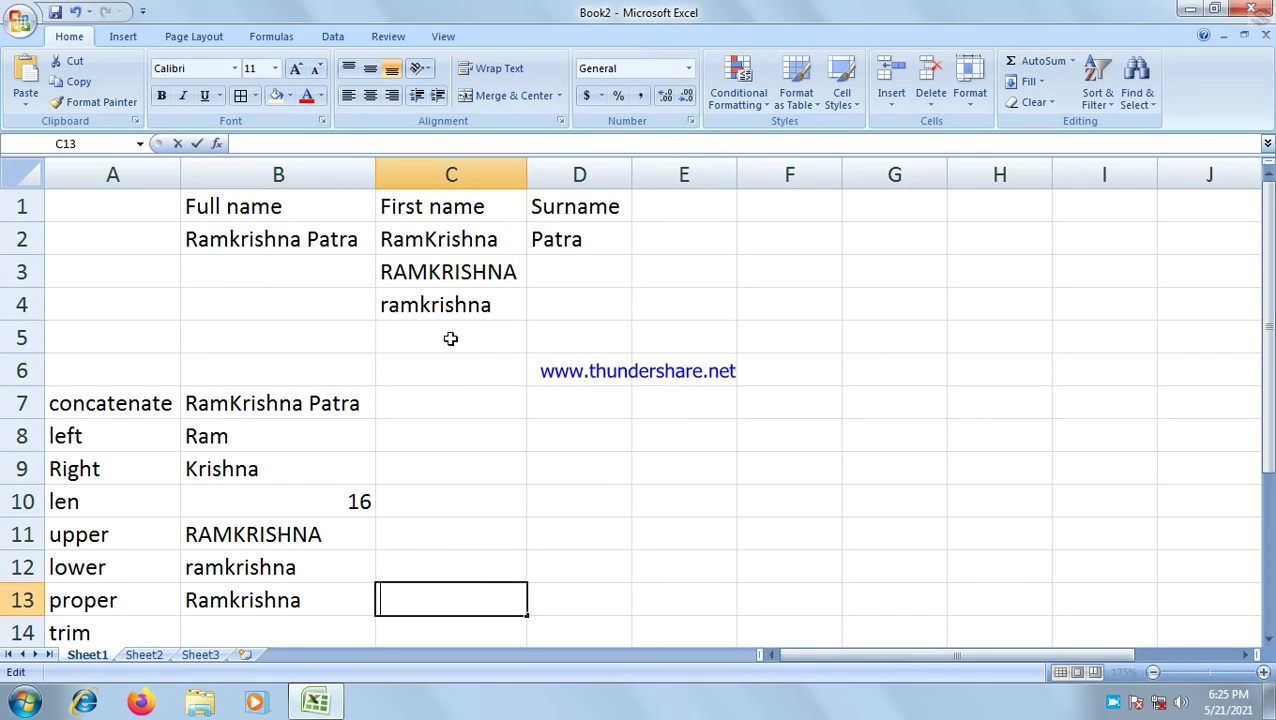
text(=)
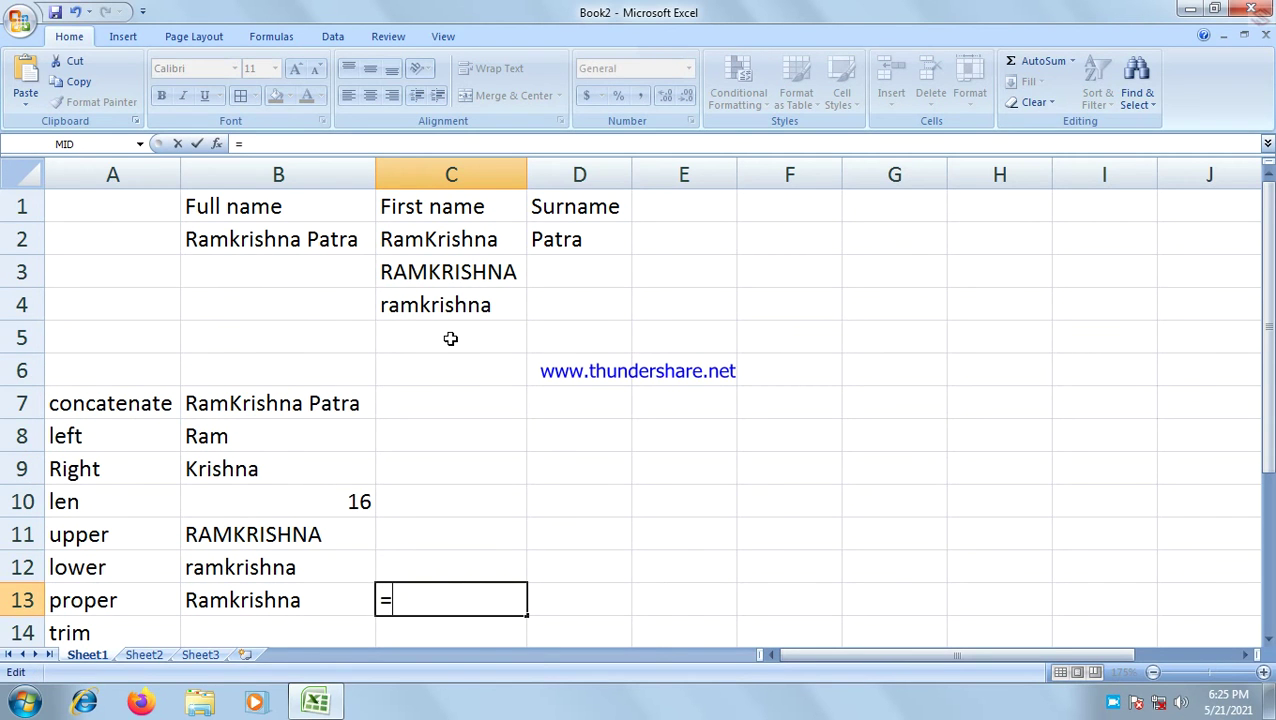
text(proper()
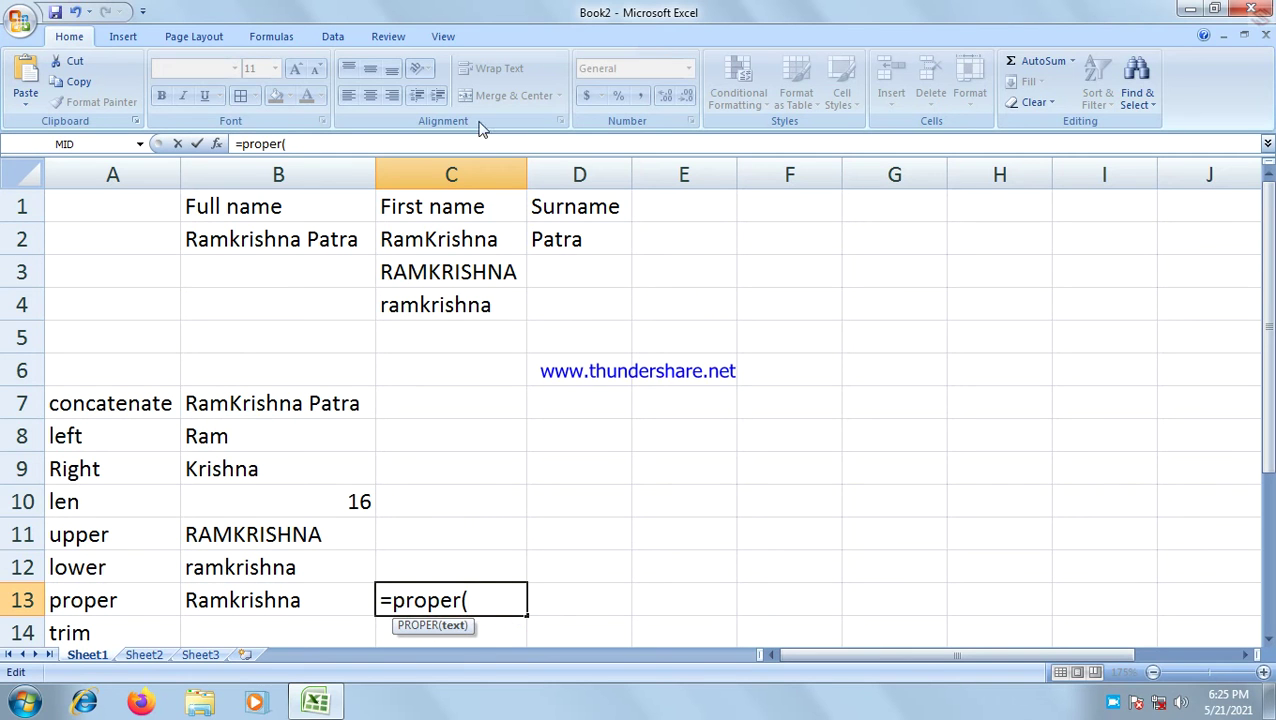
click(452, 277)
key(Return)
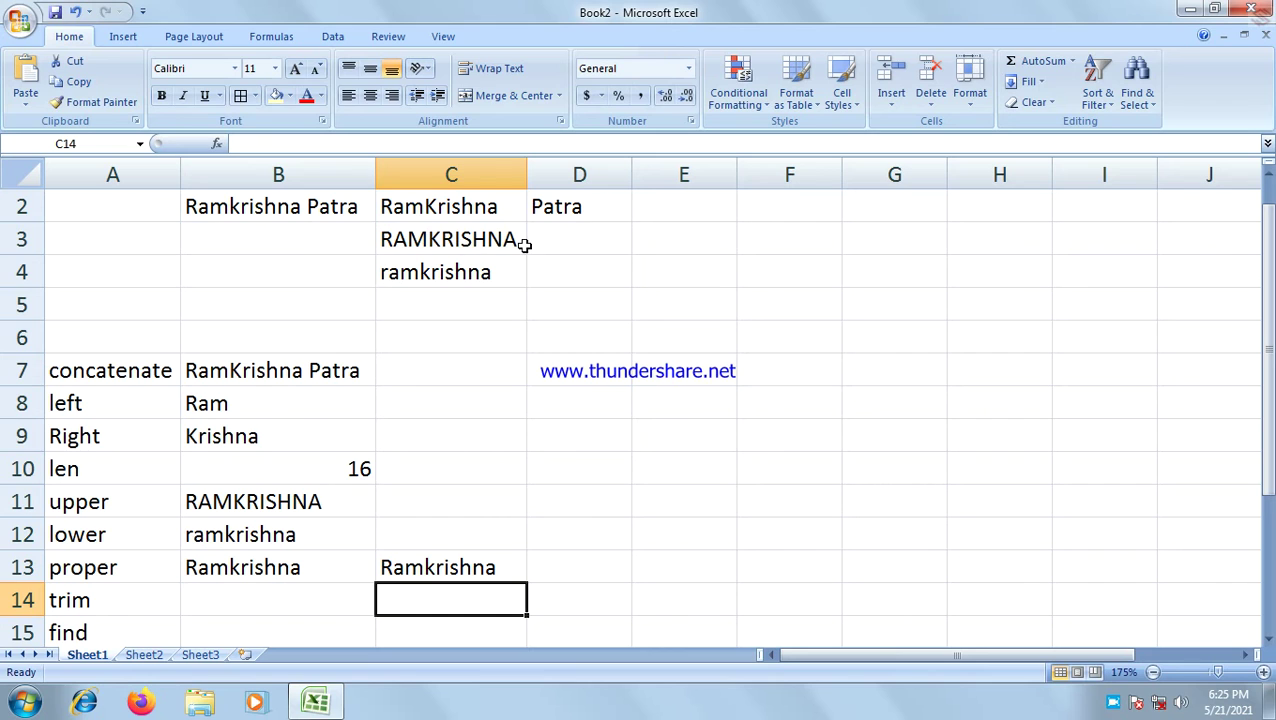
click(399, 572)
- Type the surname with leading spaces into D3
click(241, 601)
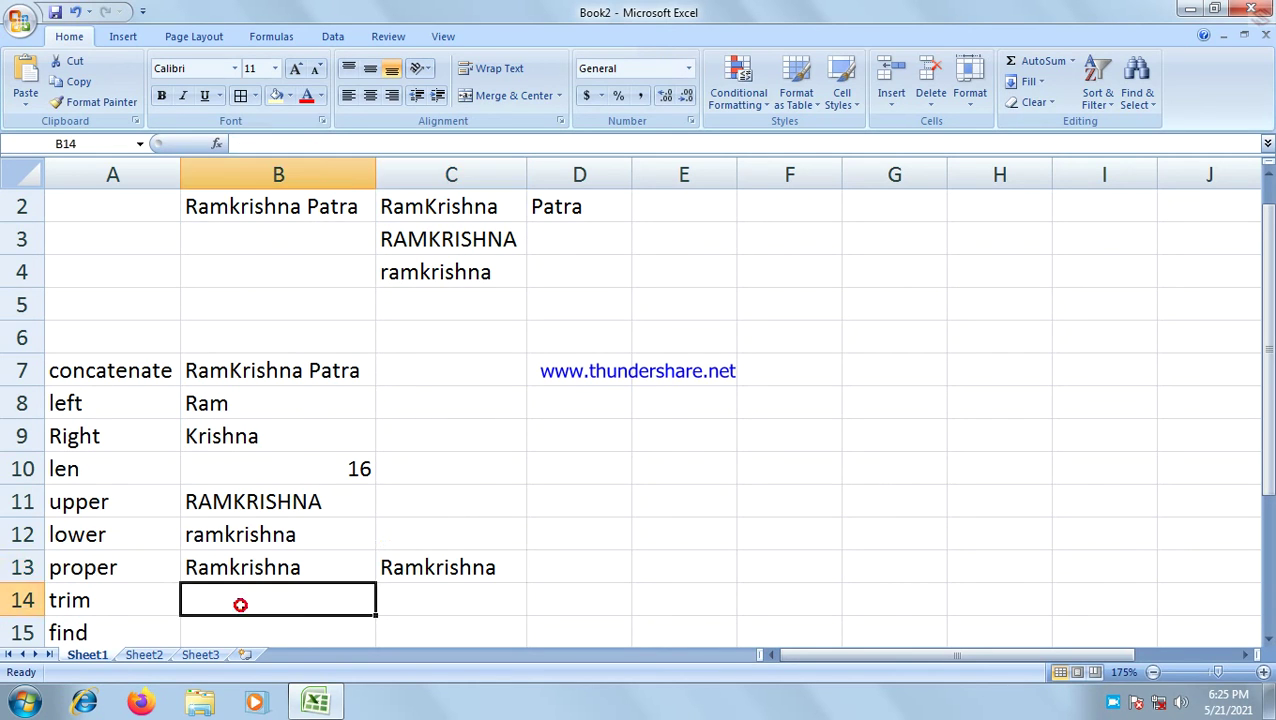
scroll(391, 613, up, 1)
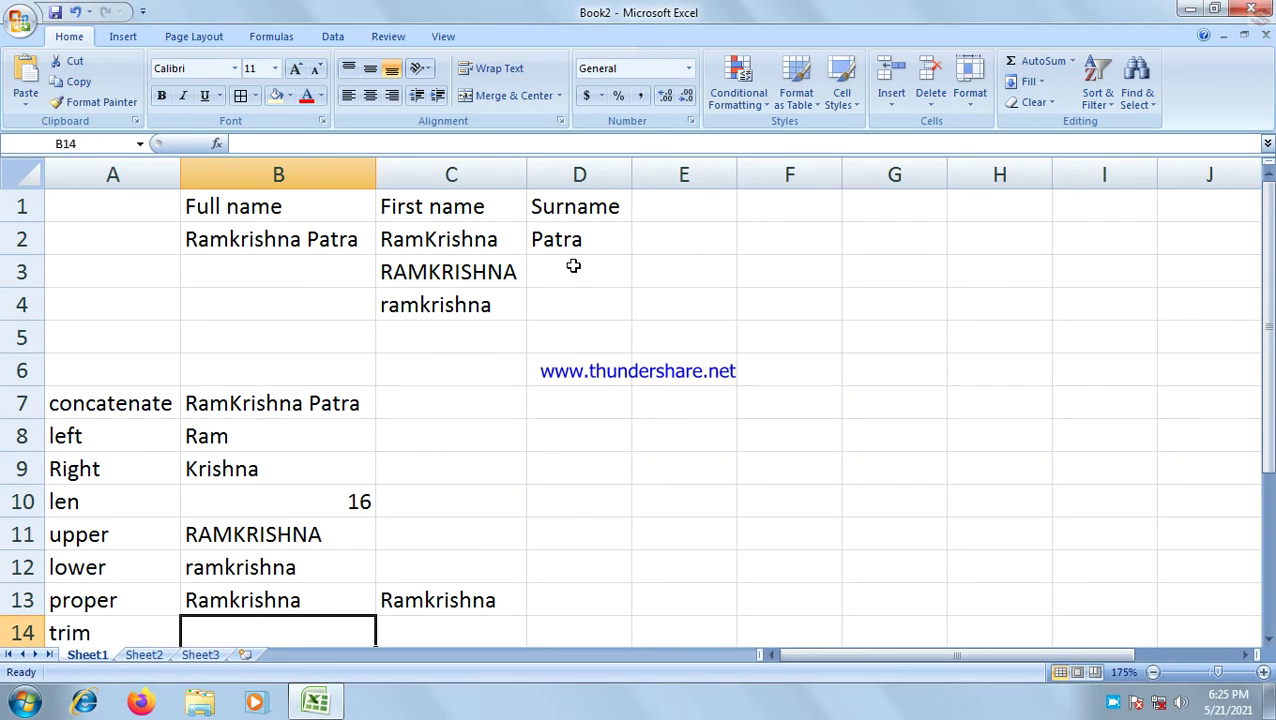
click(565, 239)
click(570, 277)
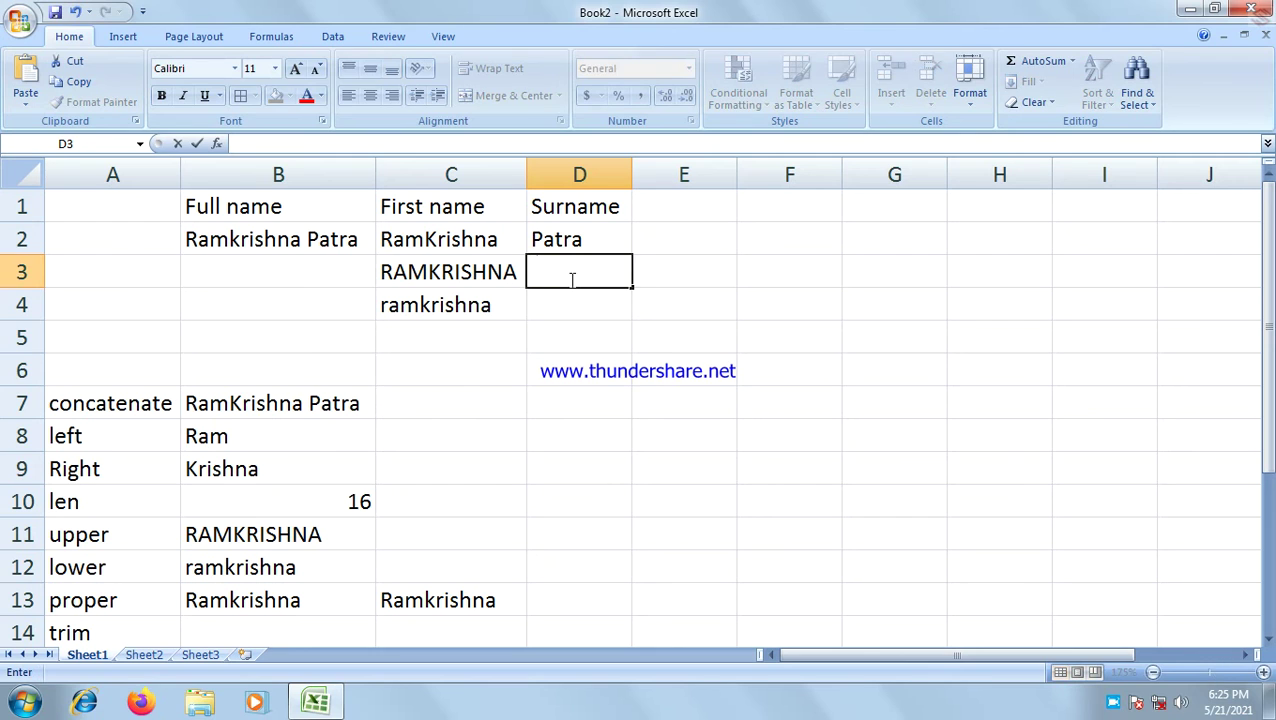
key(Return)
- Enter =TRIM(D3) in B14 to strip the leading spaces from the surname
scroll(511, 398, down, 1)
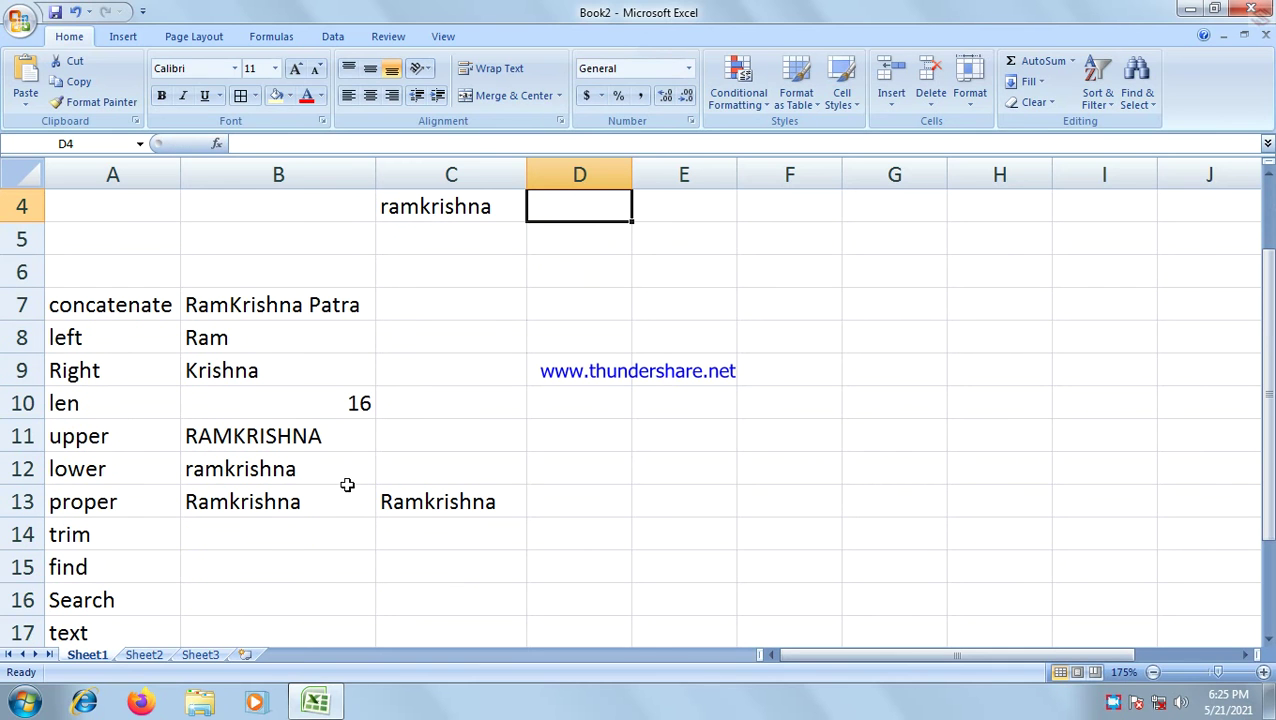
click(279, 538)
ctrl+scroll(335, 530, up, 2)
ctrl+scroll(335, 530, down, 3)
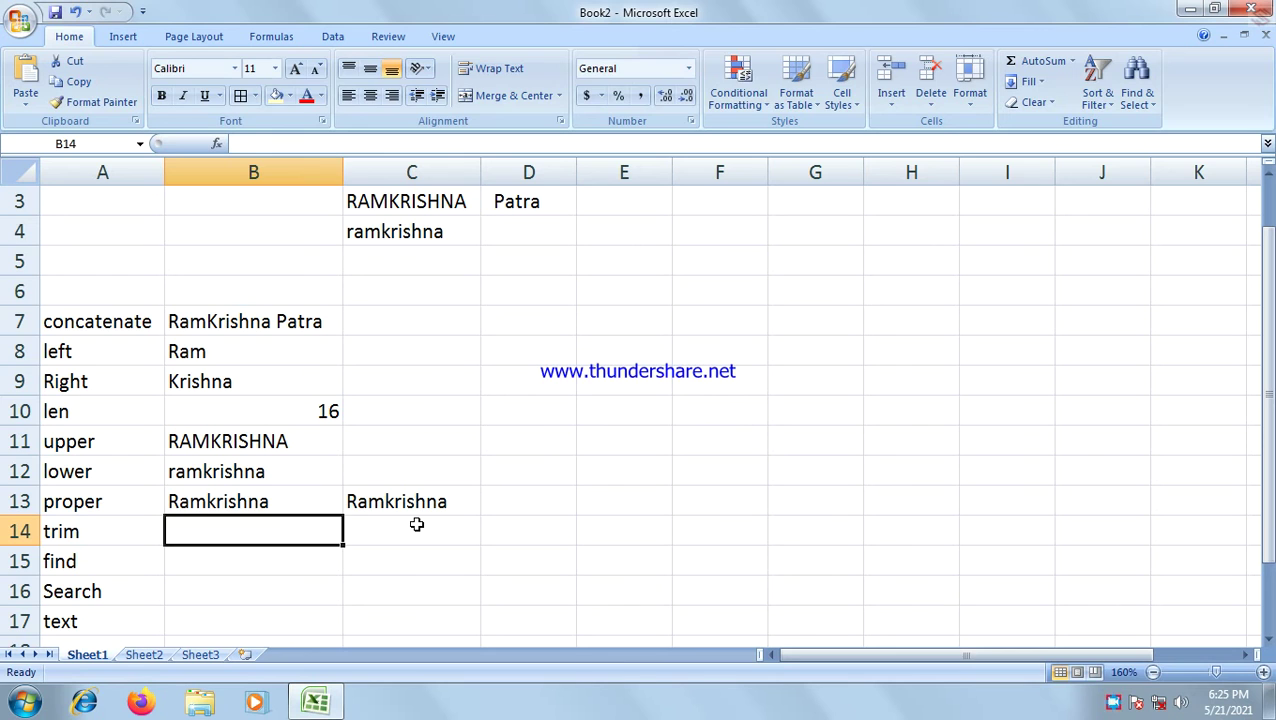
text(=tr)
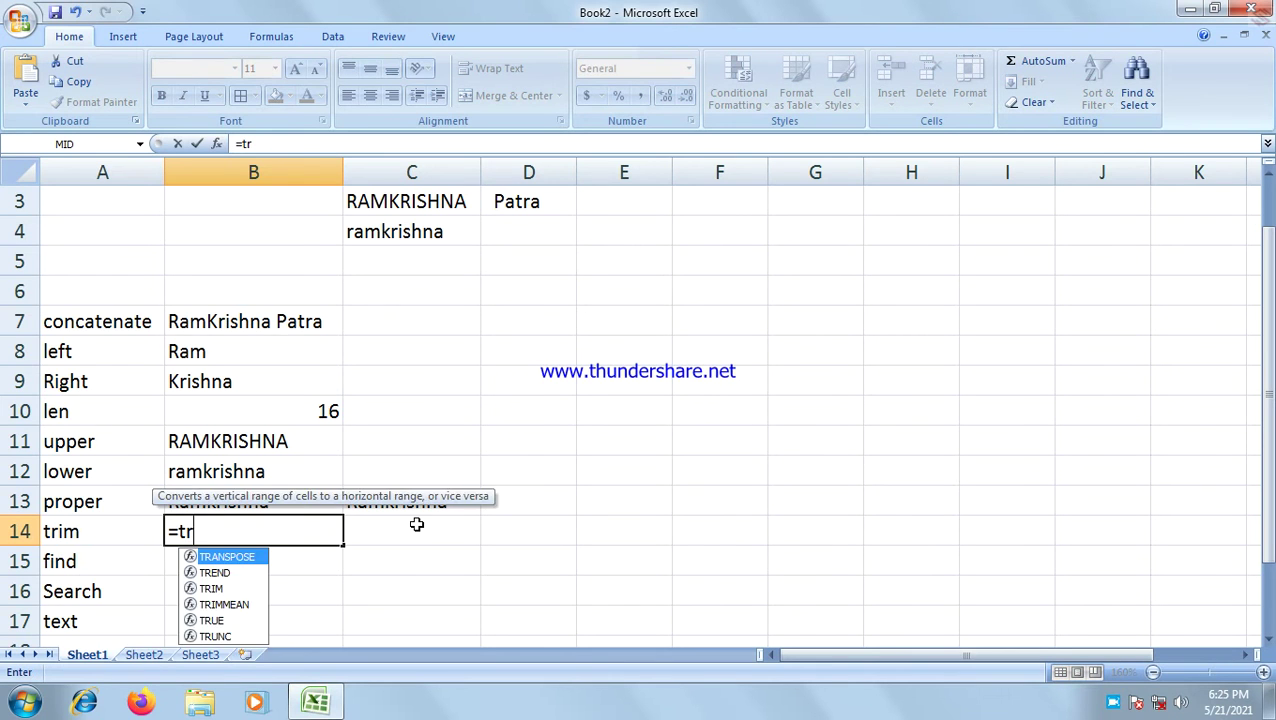
text(im()
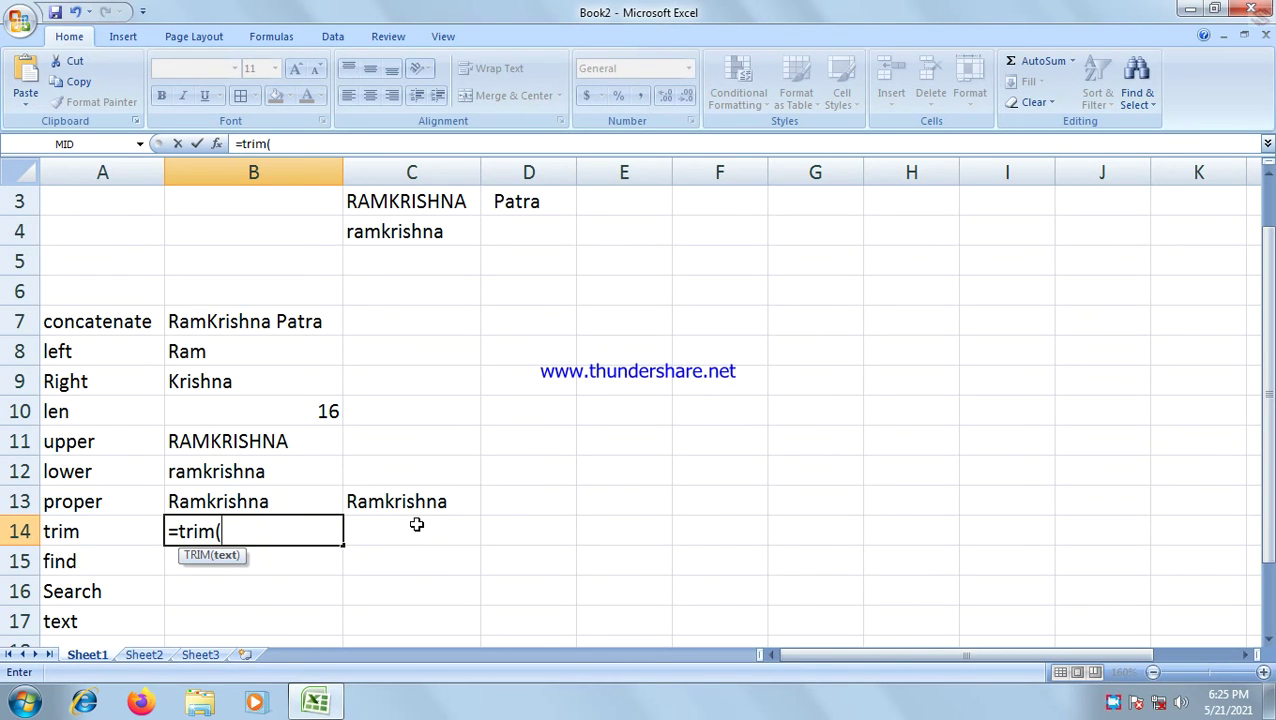
click(554, 202)
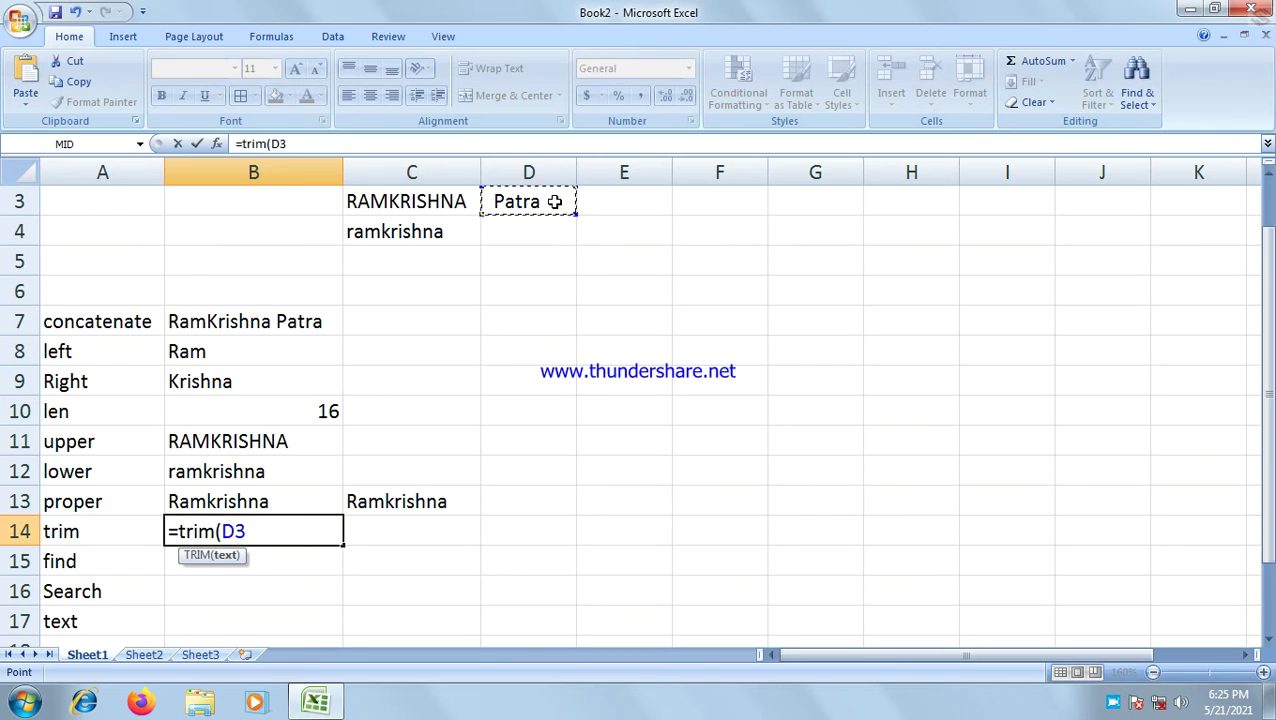
key(Return)
scroll(556, 201, up, 1)
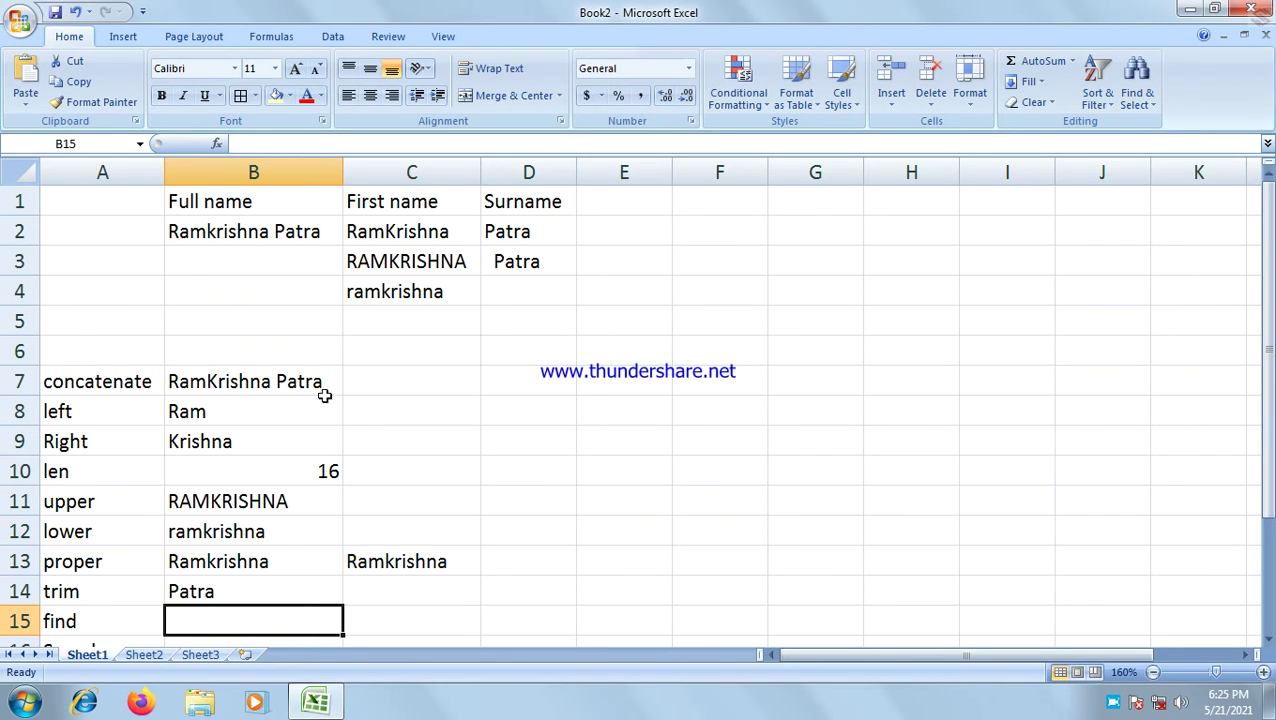
scroll(335, 440, down, 1)
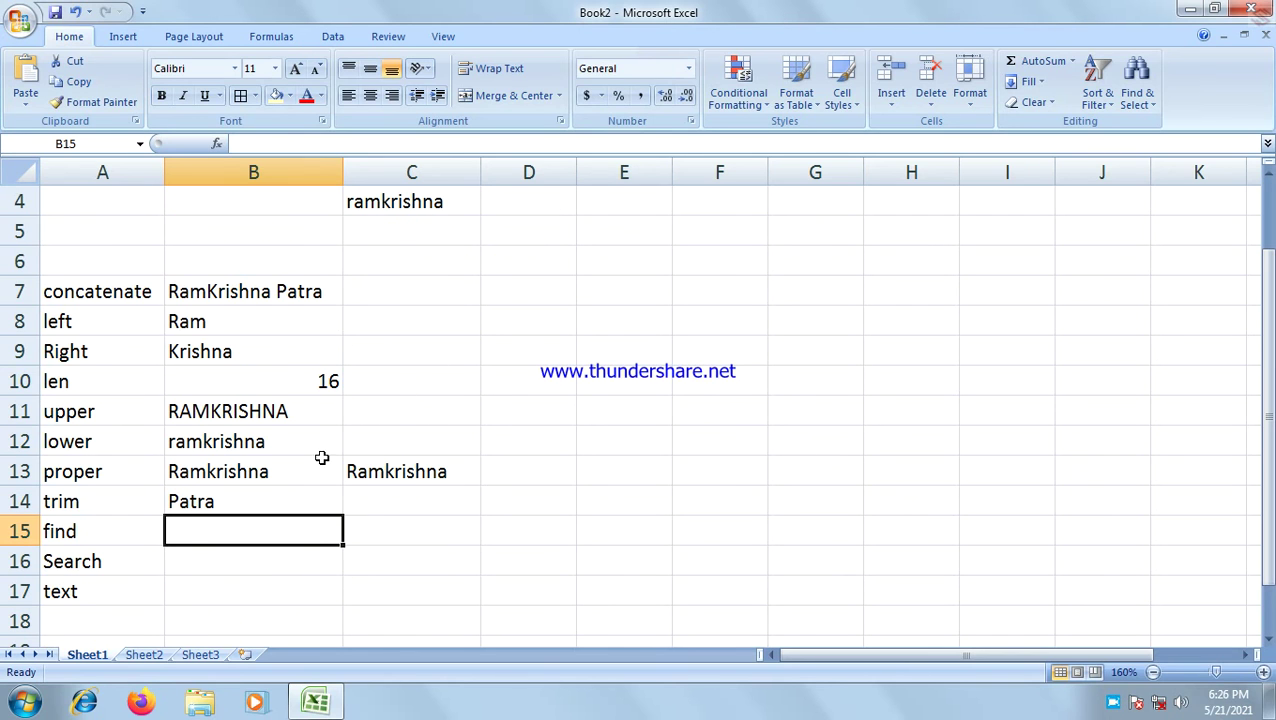
- Enter =FIND(" ",B2) in B15 so it returns 11, and dismiss the colour-scheme warning
double_click(228, 540)
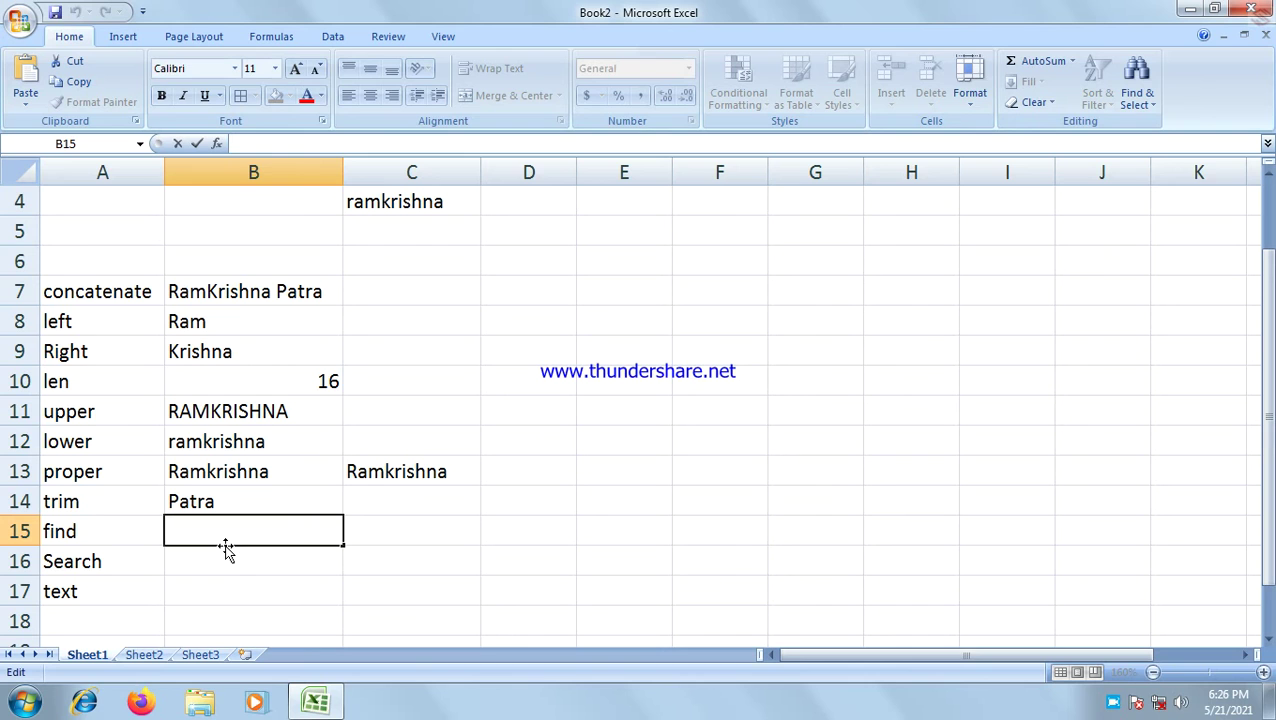
text(=fin)
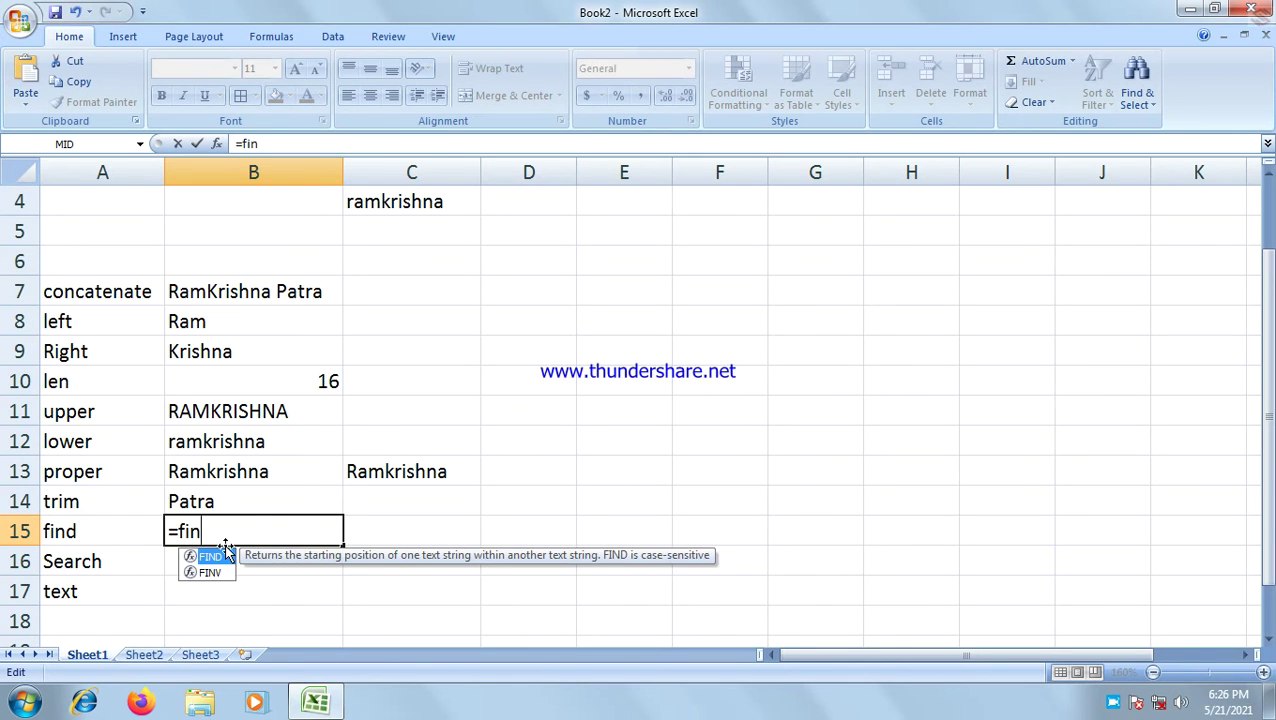
text(d)
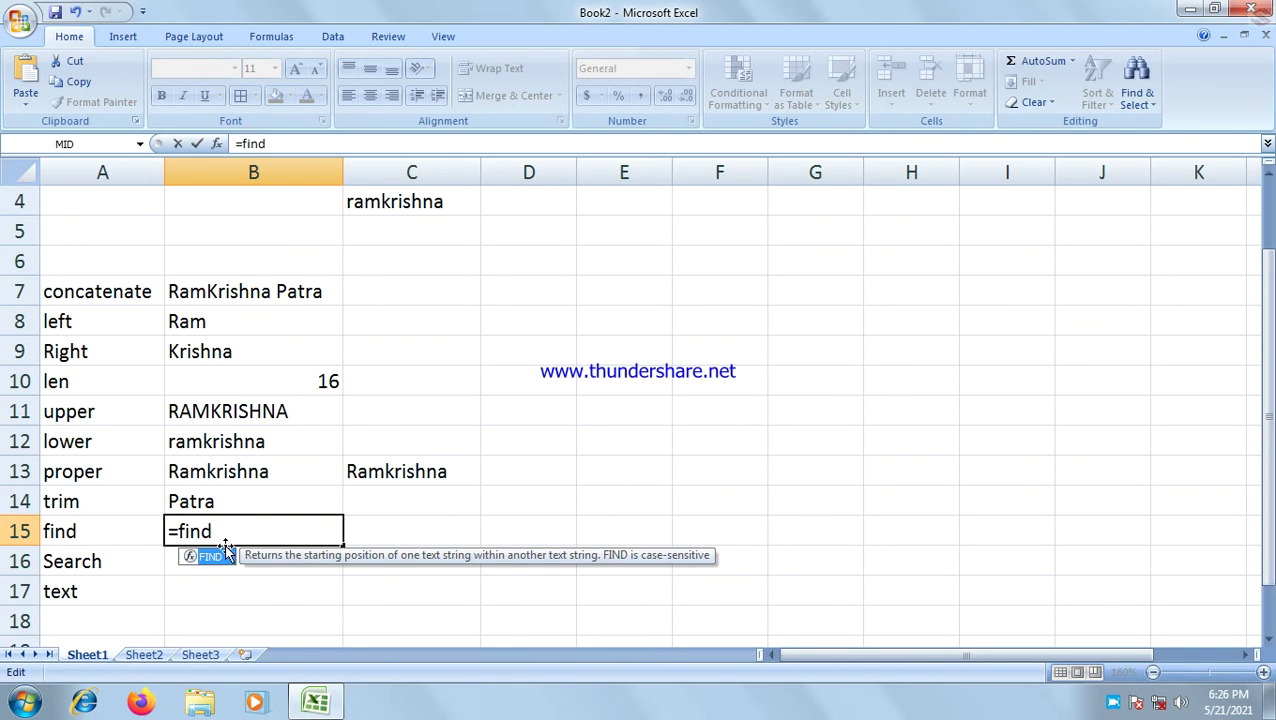
text(()
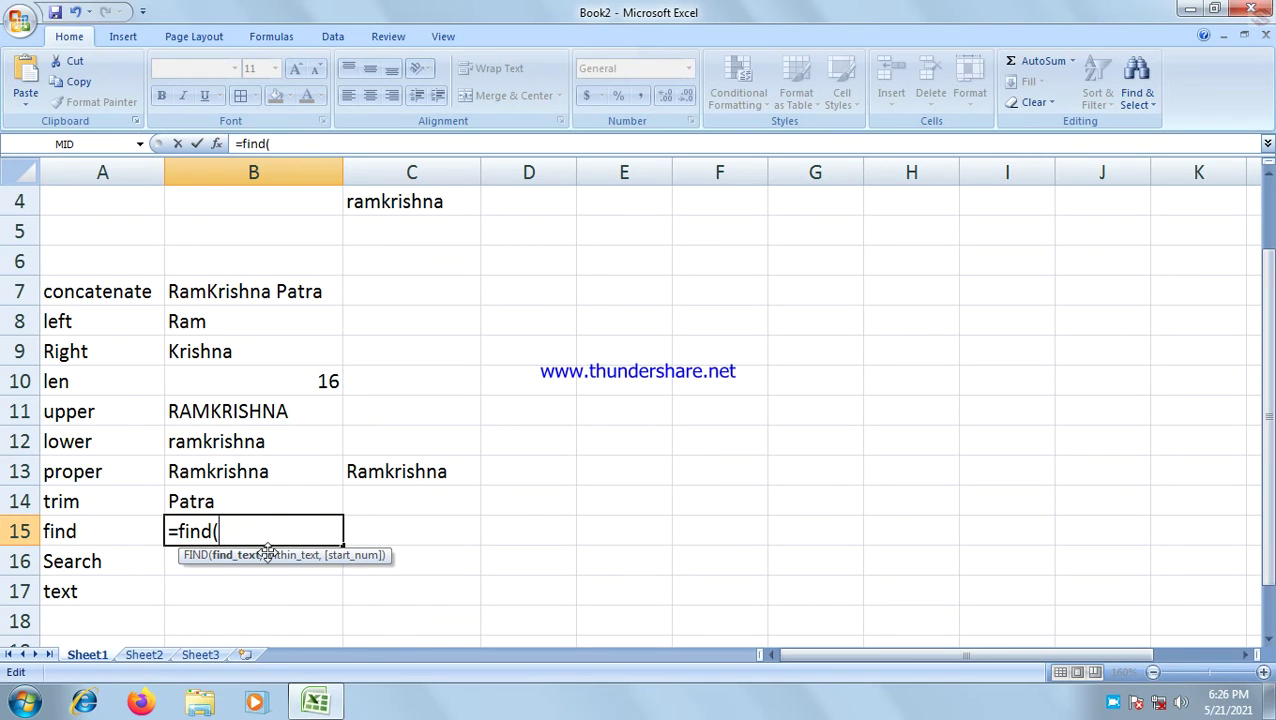
text(" ",)
scroll(252, 286, up, 1)
click(231, 231)
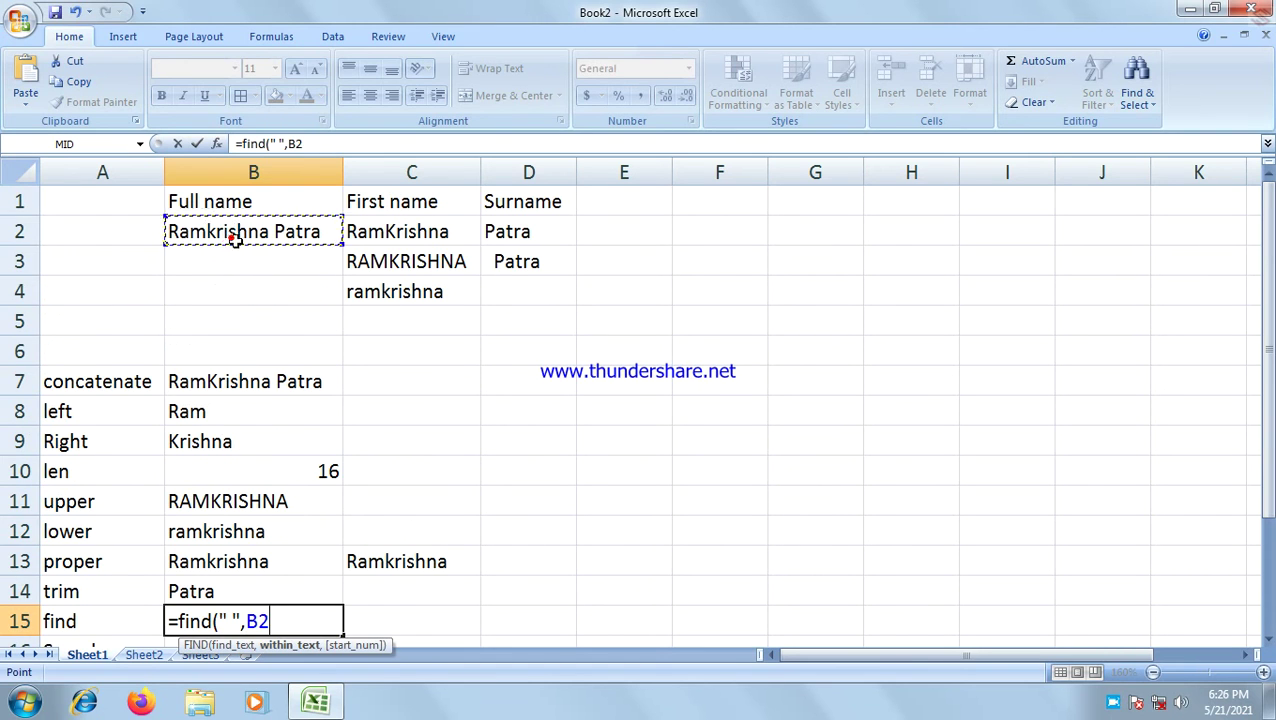
key(Return)
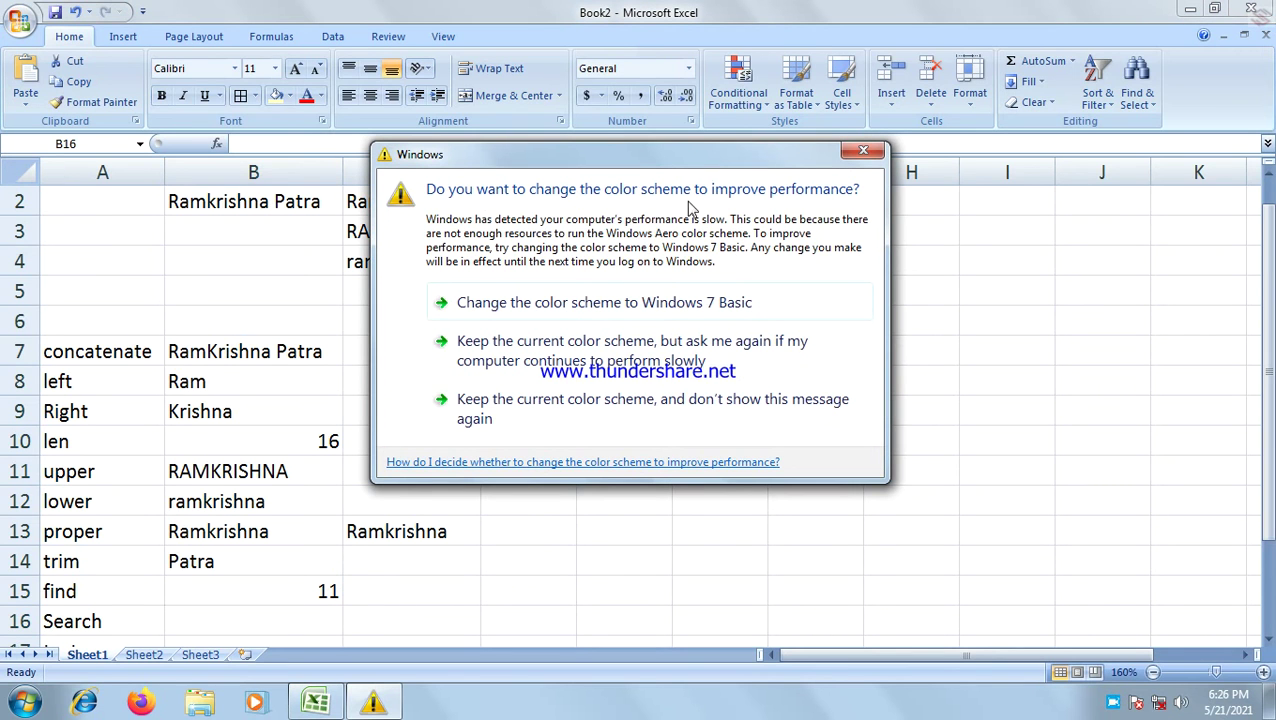
click(855, 150)
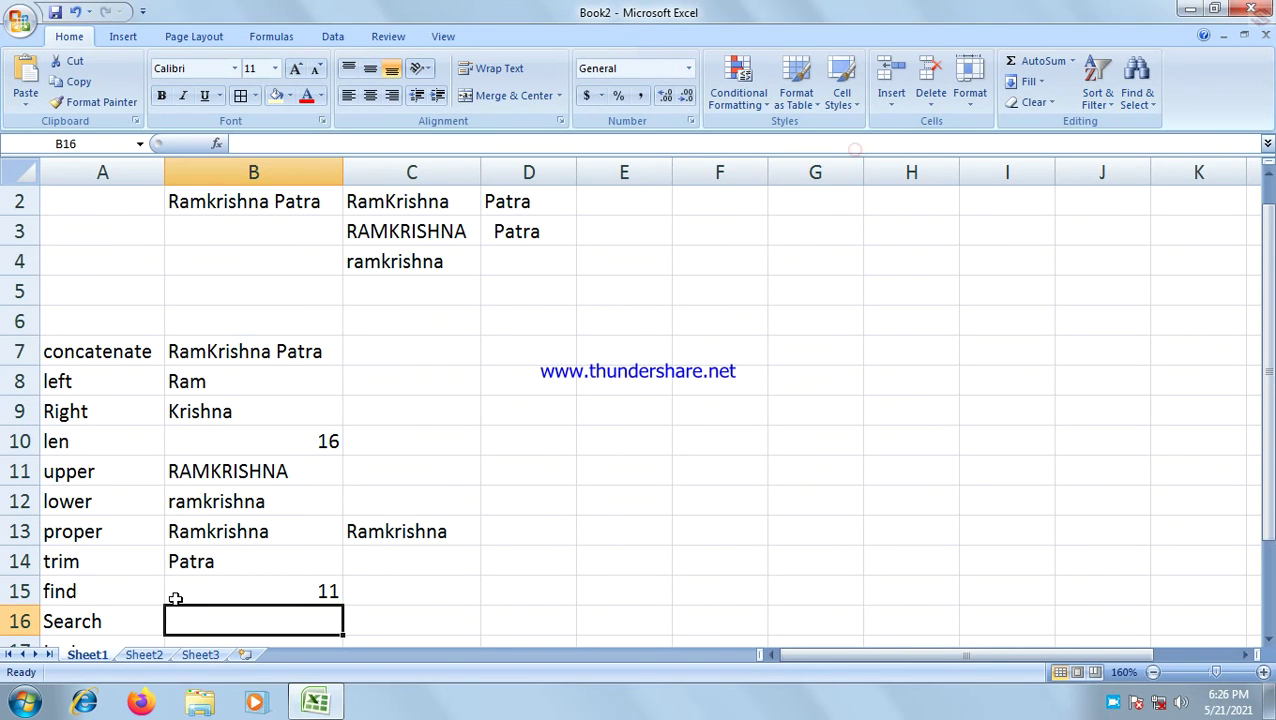
- Enter =SEARCH(" ",B2) in B16 so it returns 11
text(s)
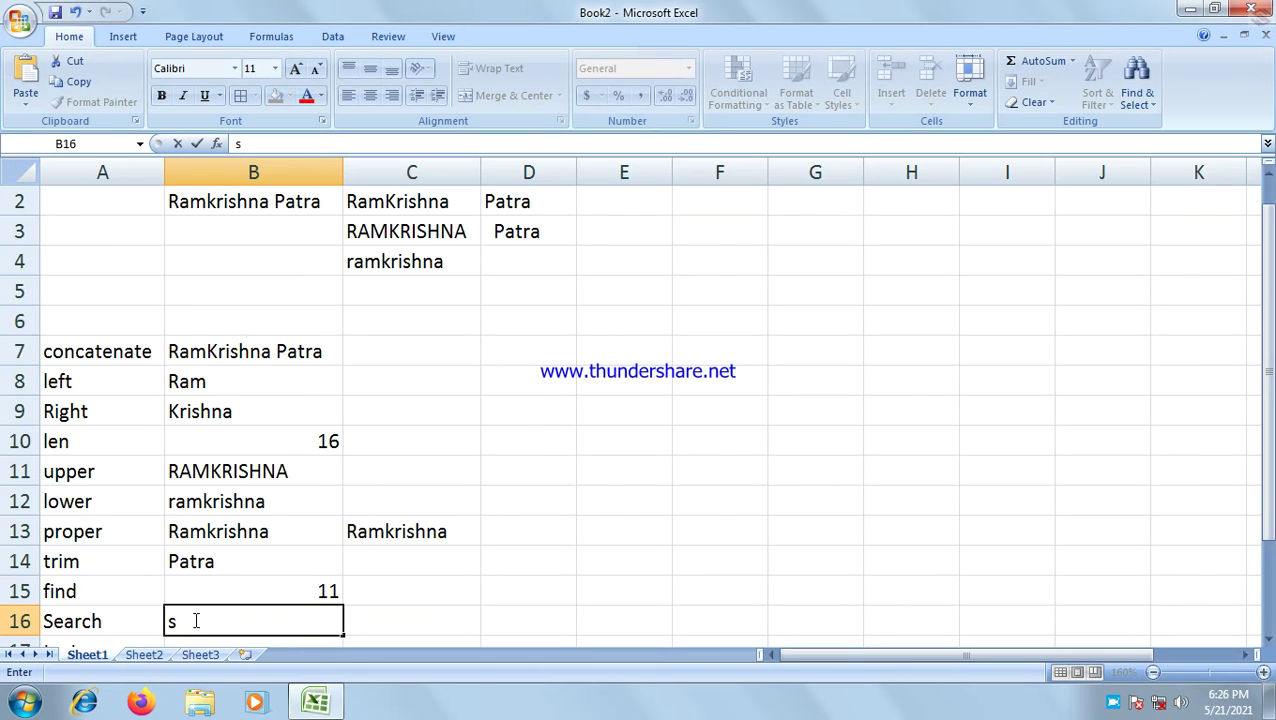
text(=)
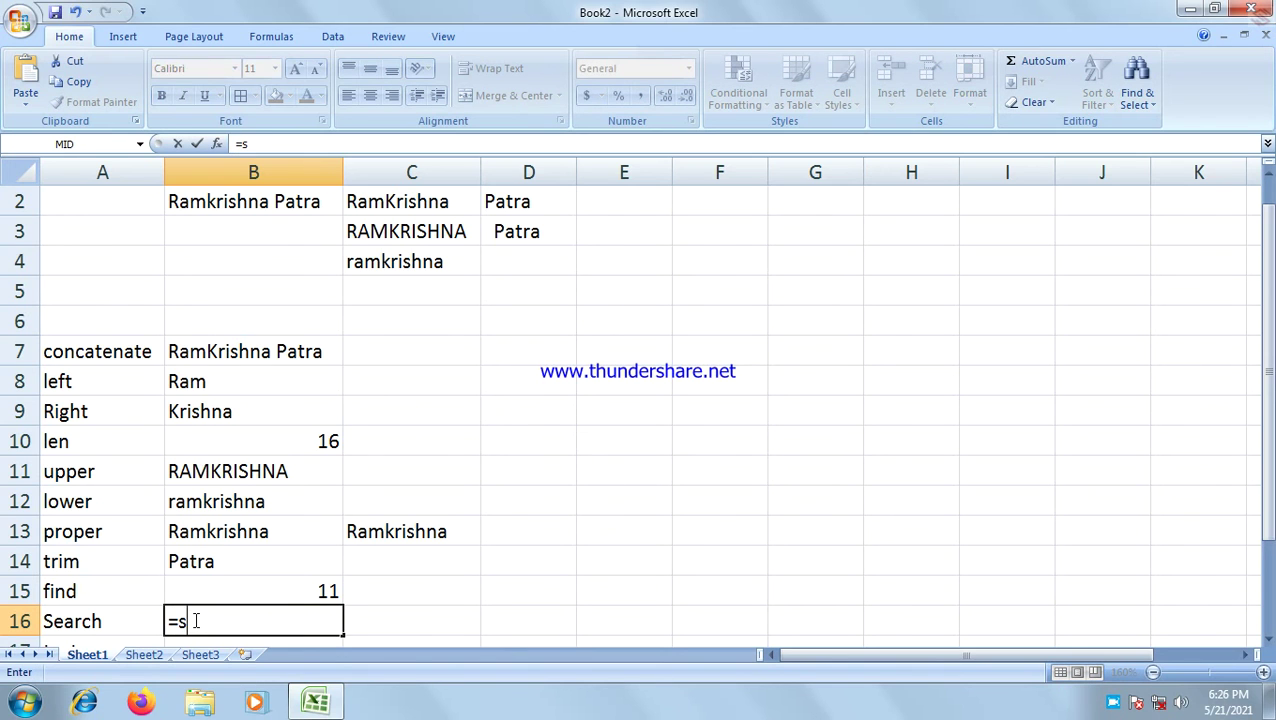
text(se)
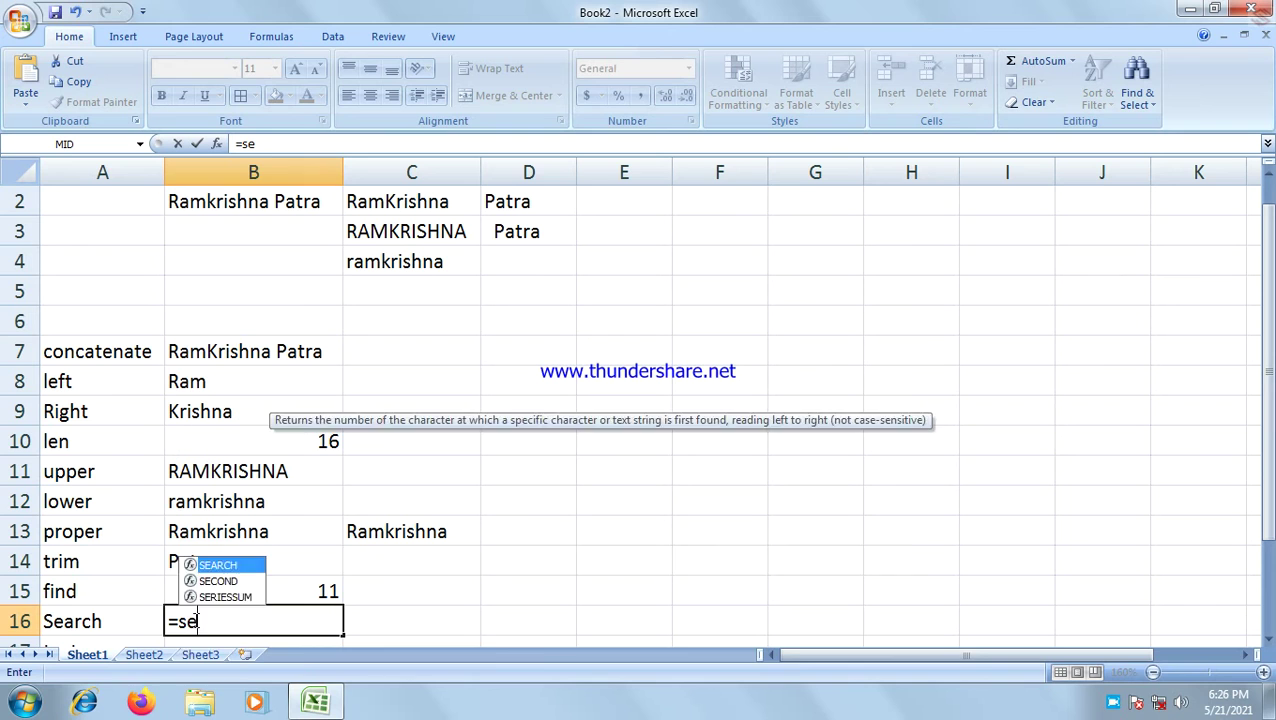
text(arch()
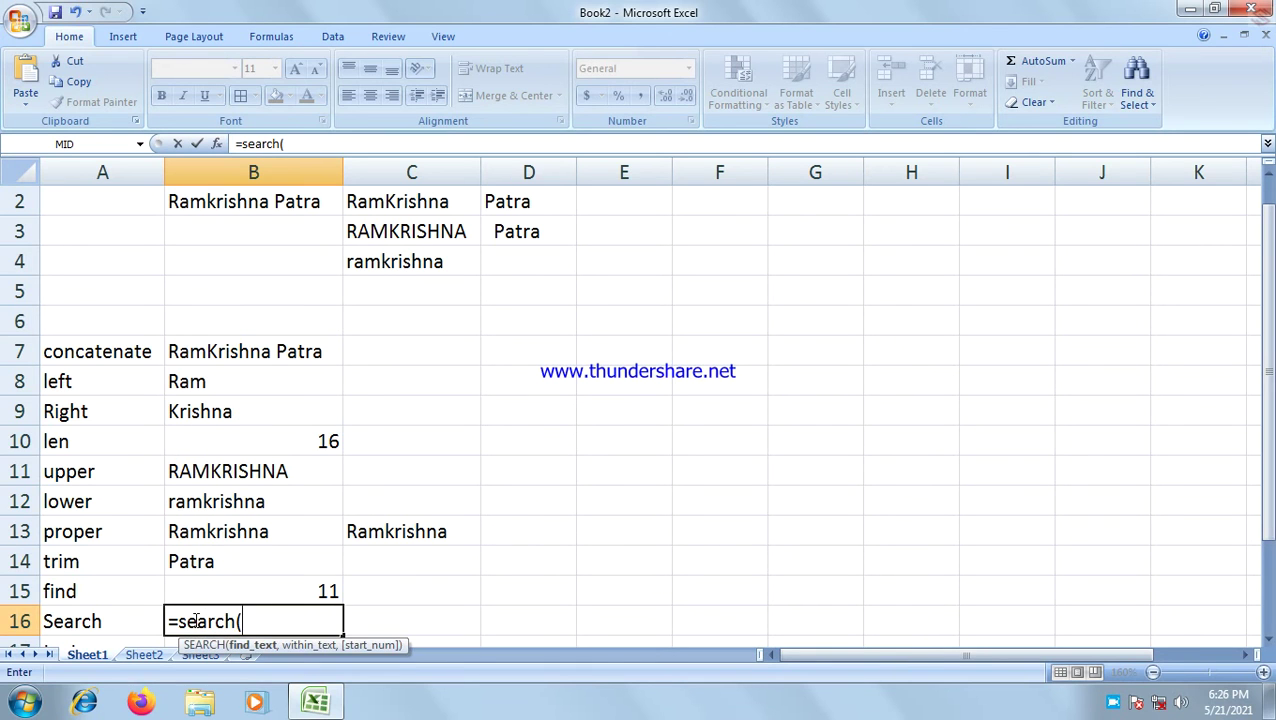
scroll(342, 621, up, 1)
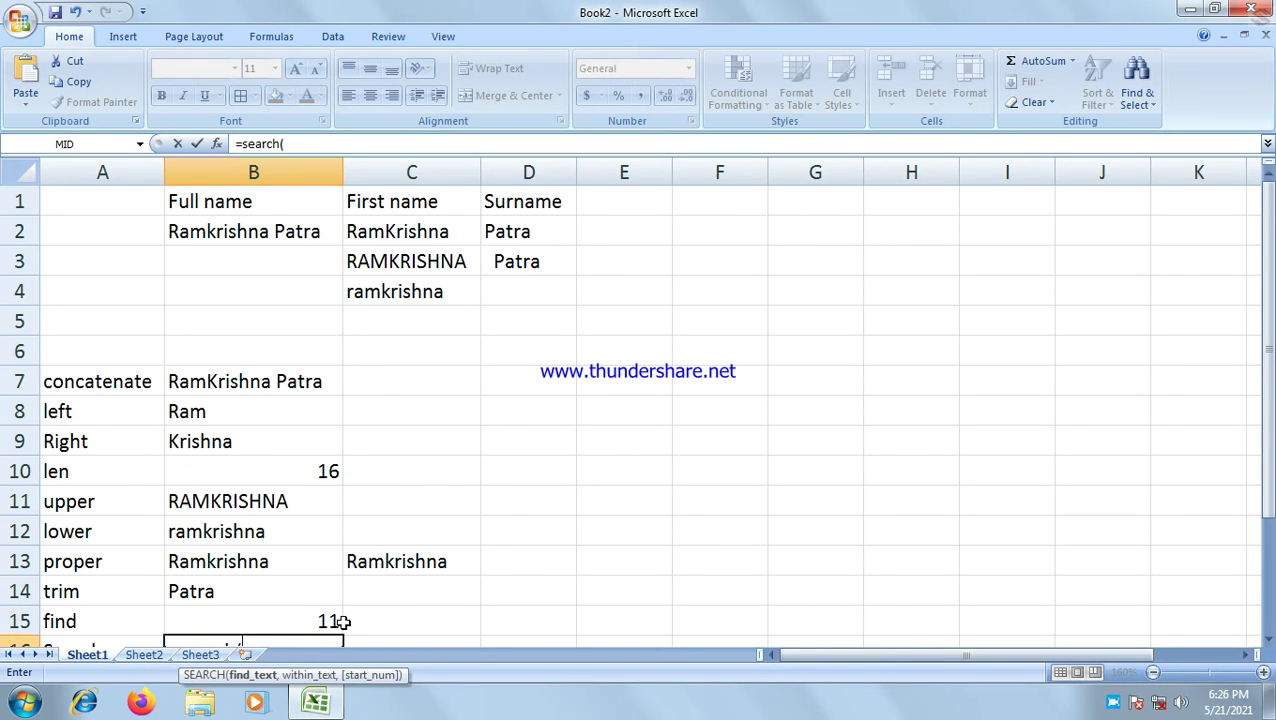
text(")
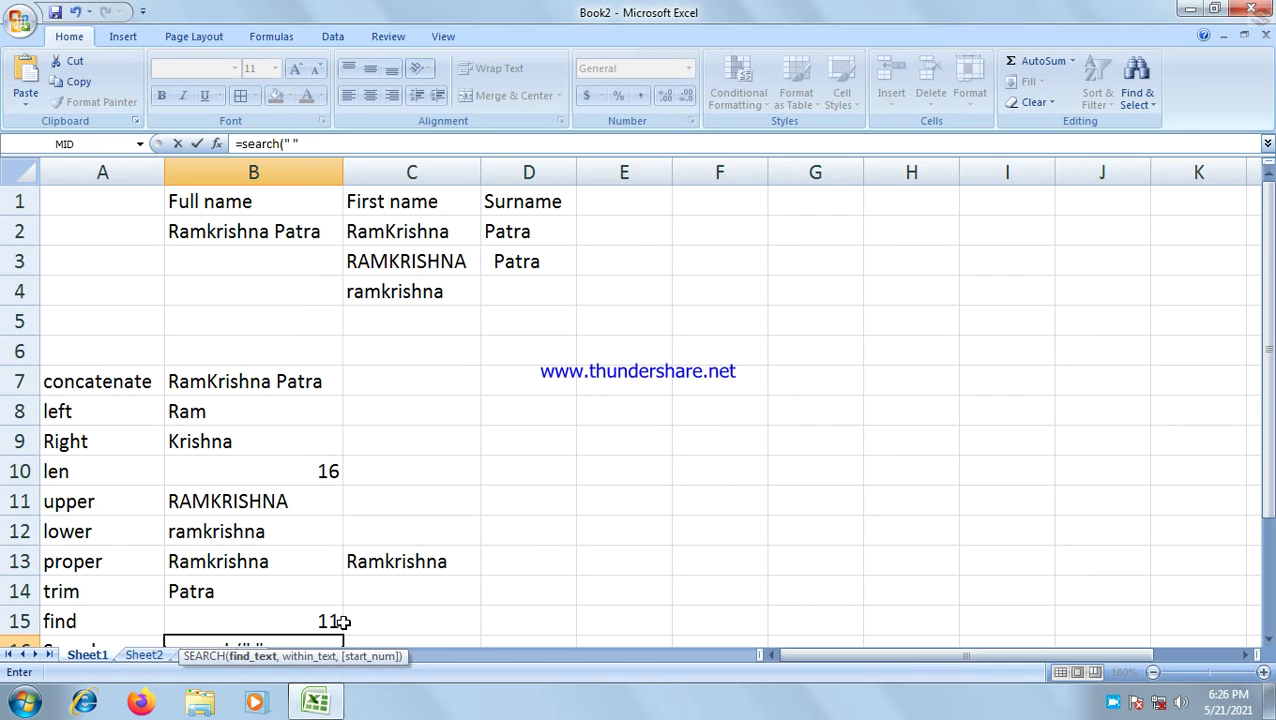
text(,)
scroll(398, 596, down, 2)
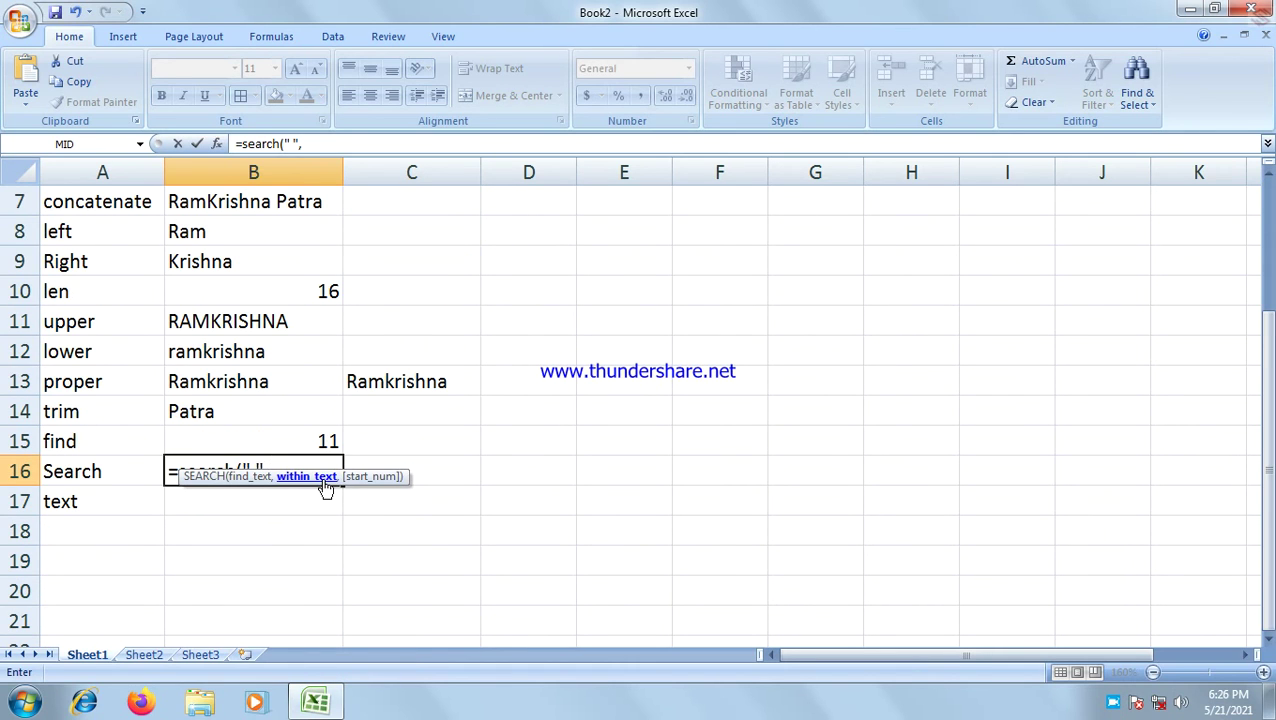
scroll(325, 487, up, 2)
click(219, 232)
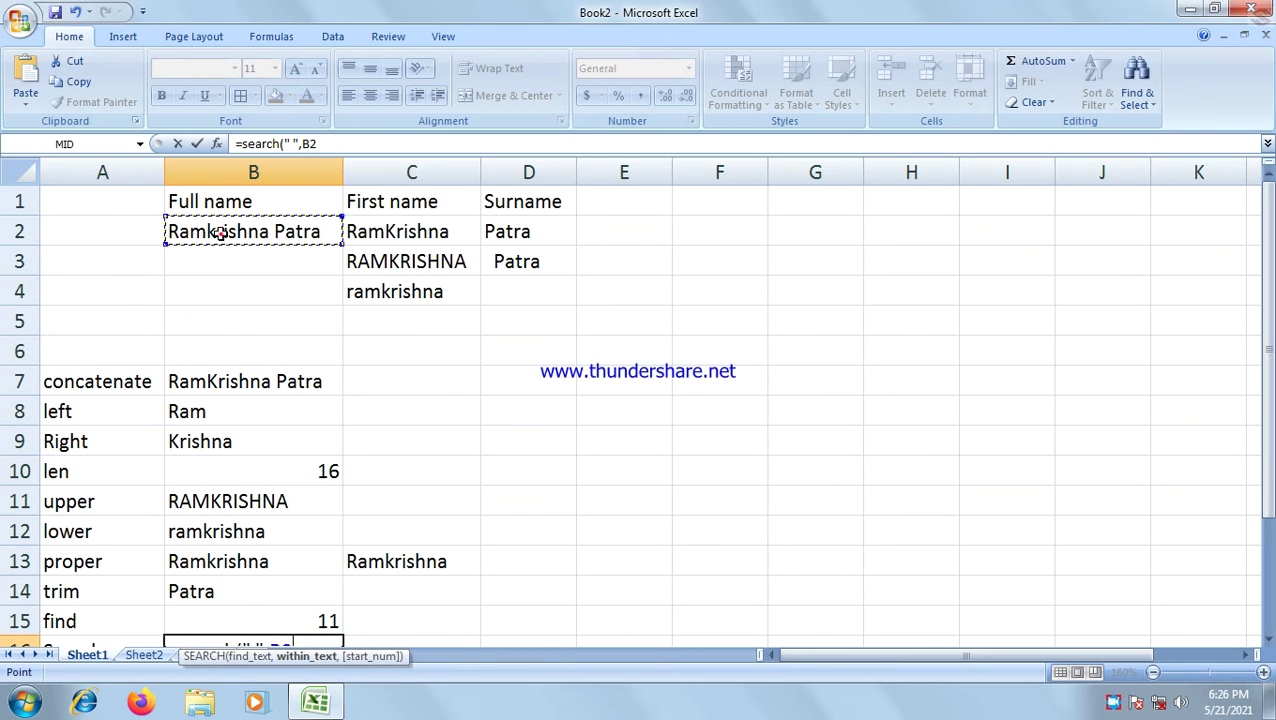
scroll(375, 505, down, 2)
key(Return)
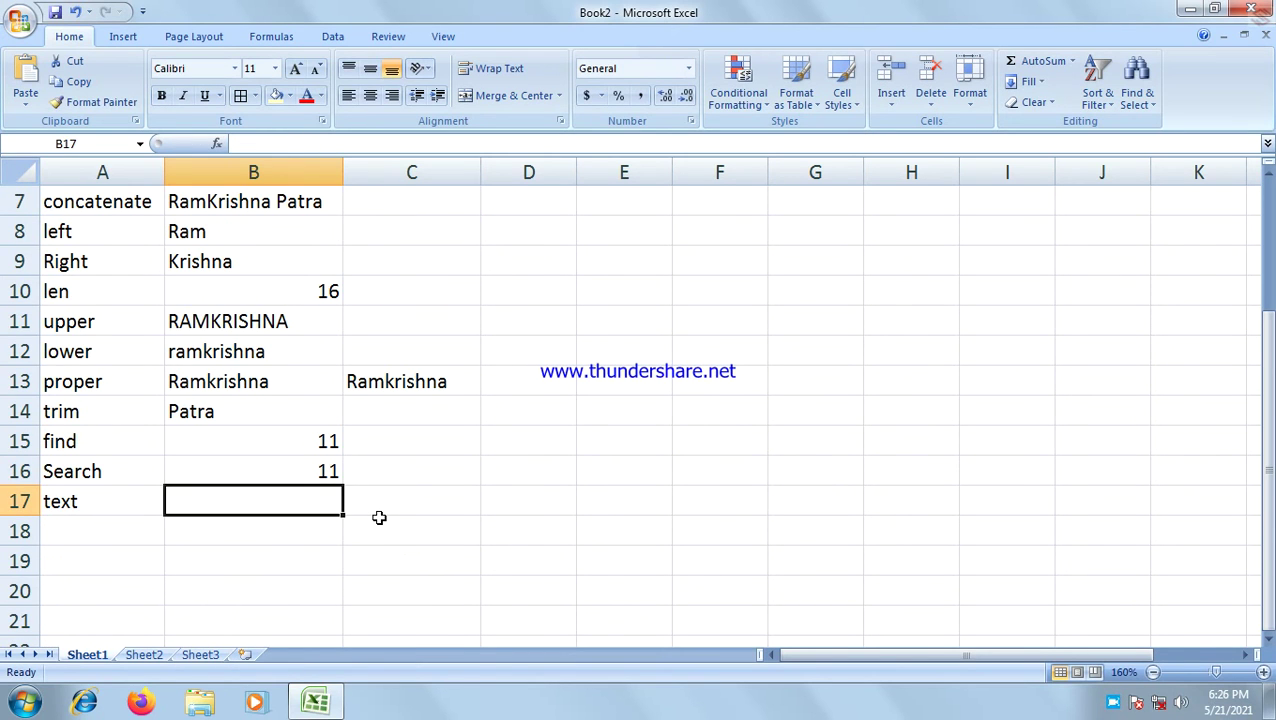
- Compare the SEARCH formula in B16 with the FIND formula in B15
click(323, 472)
double_click(323, 472)
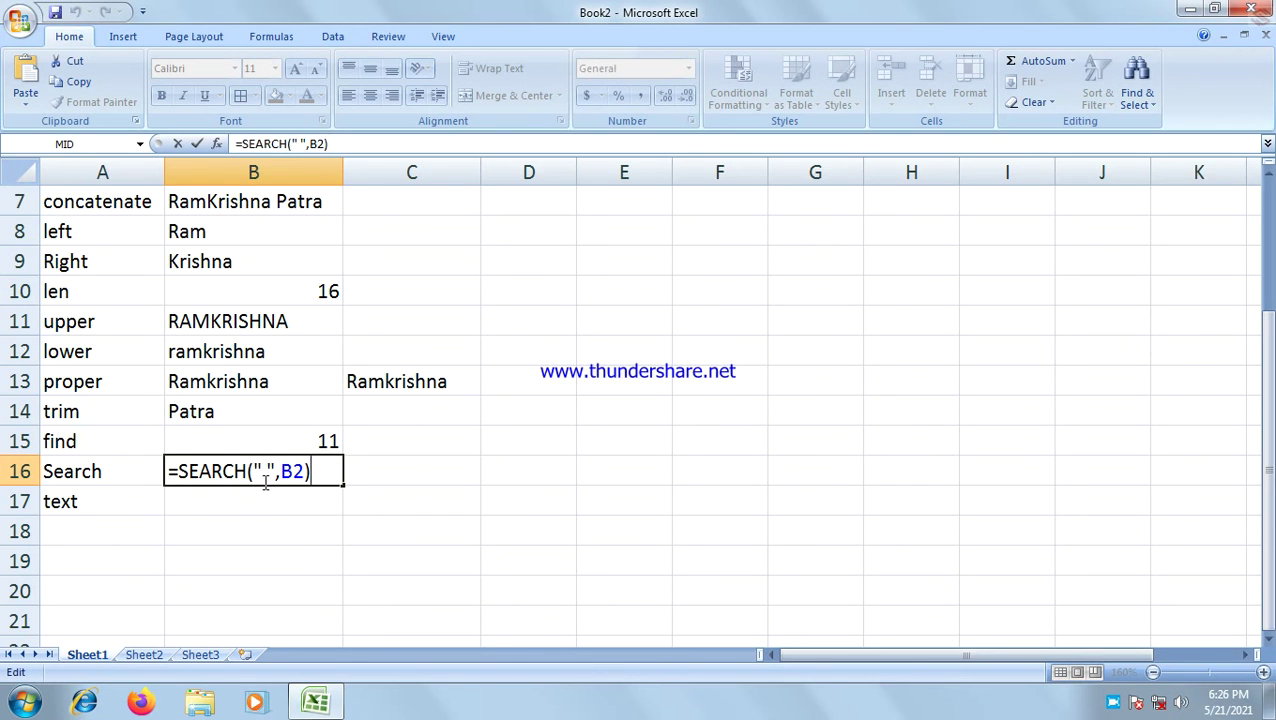
click(321, 440)
double_click(321, 440)
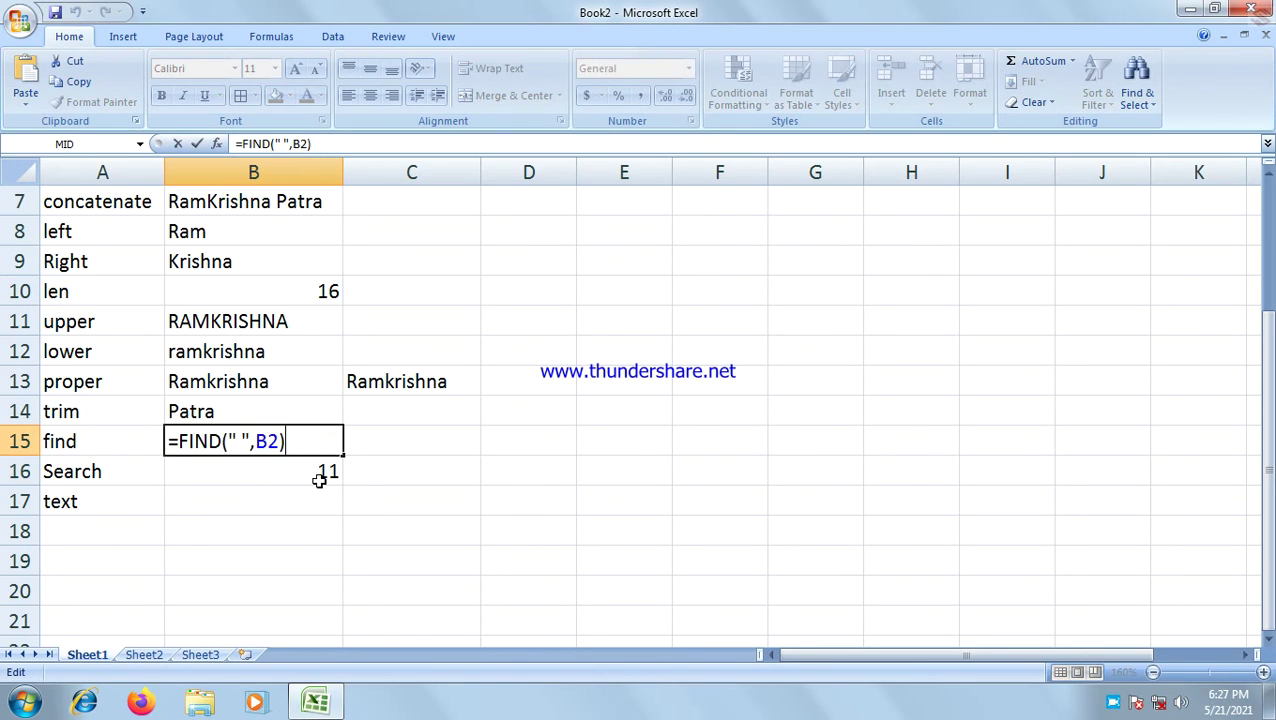
key(Escape)
click(273, 498)
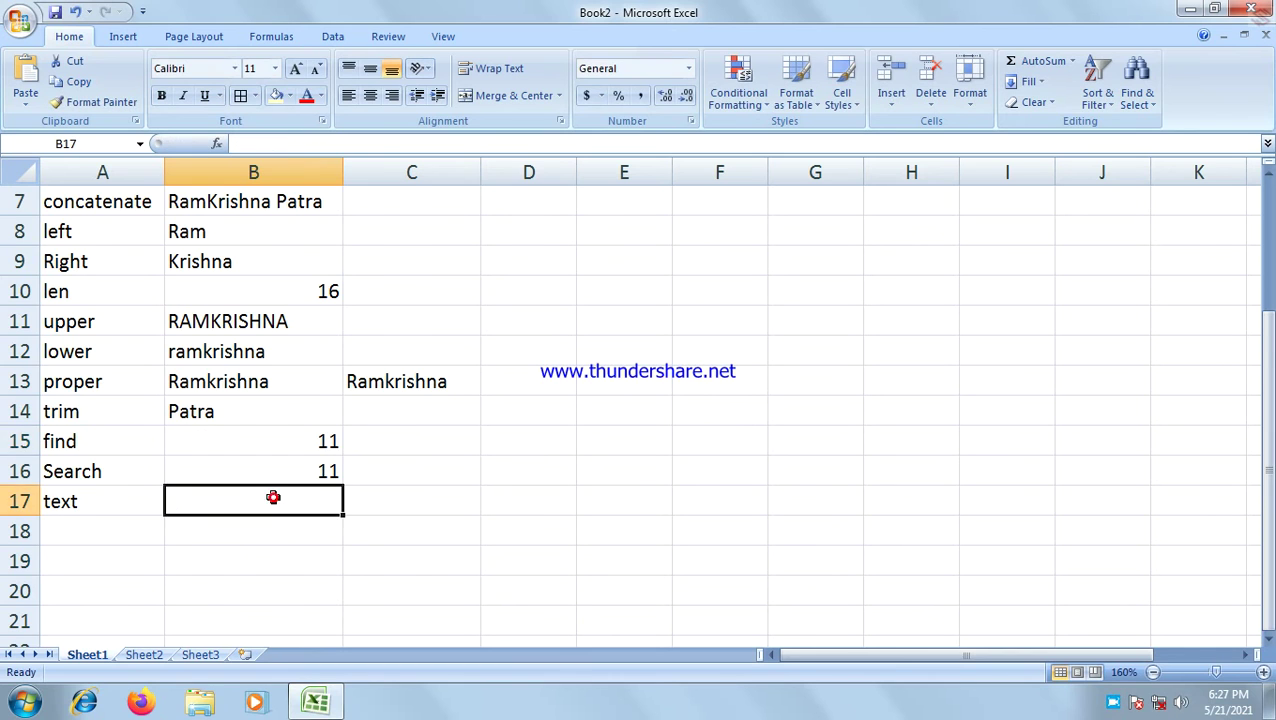
scroll(273, 500, up, 2)
- Type the heading 'Credit card' in A1 and a 16-digit sample card number in A2
click(142, 195)
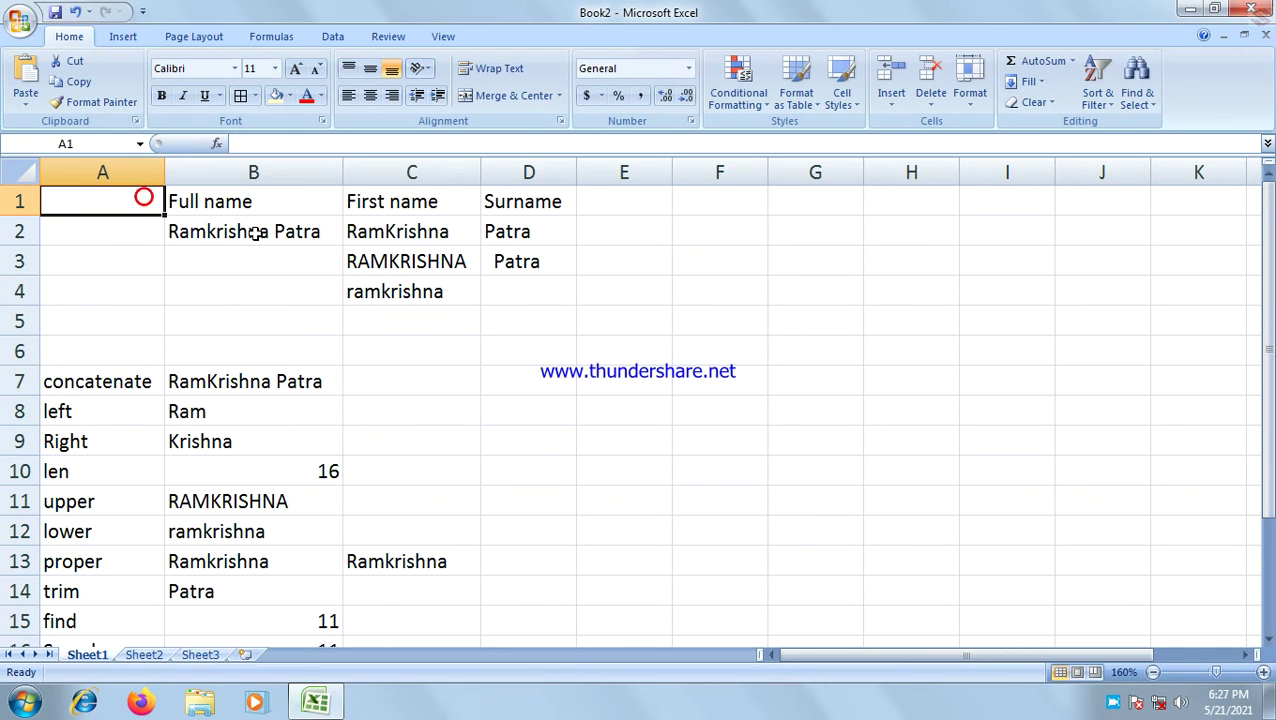
text(Cr)
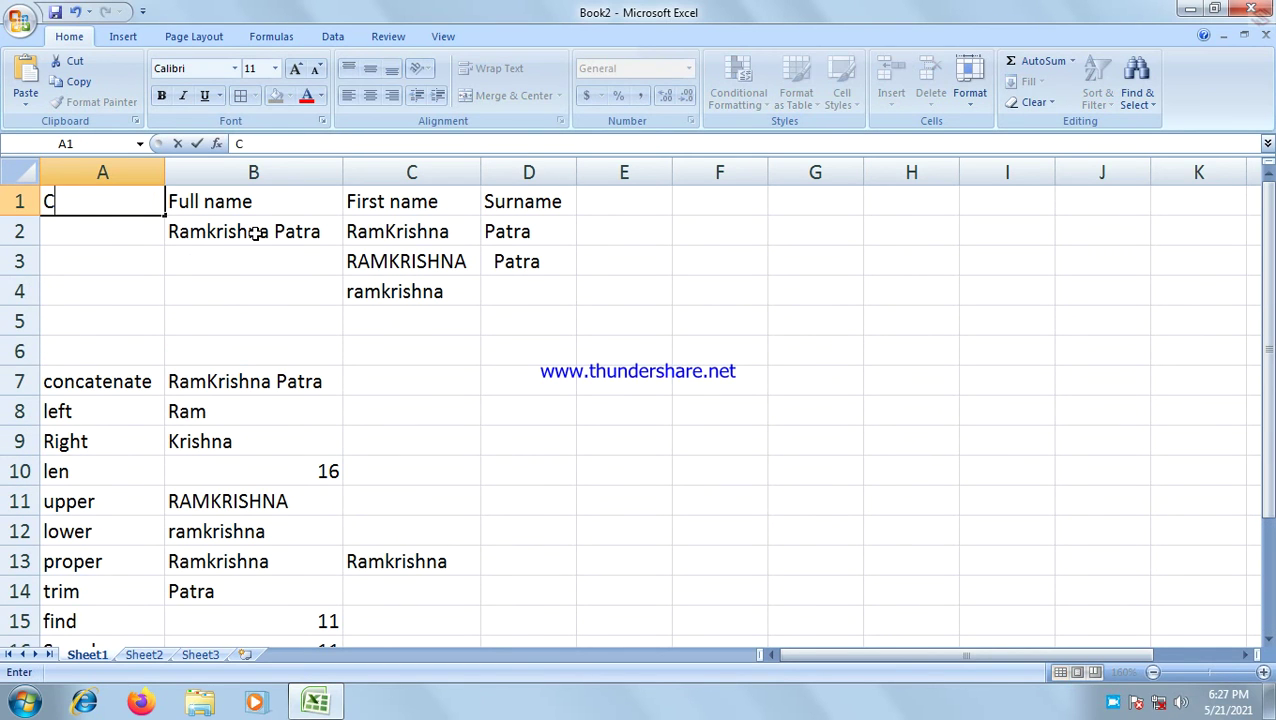
text(edit cart)
key(BackSpace)
text(d)
key(Return)
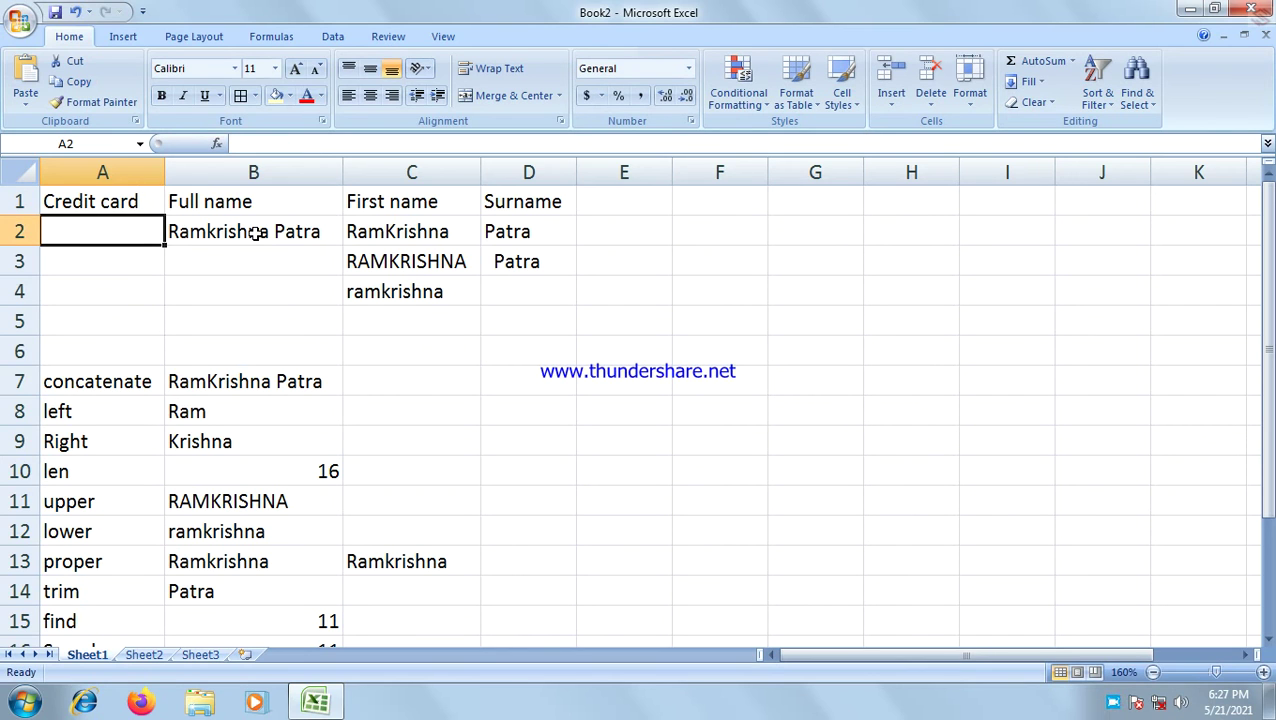
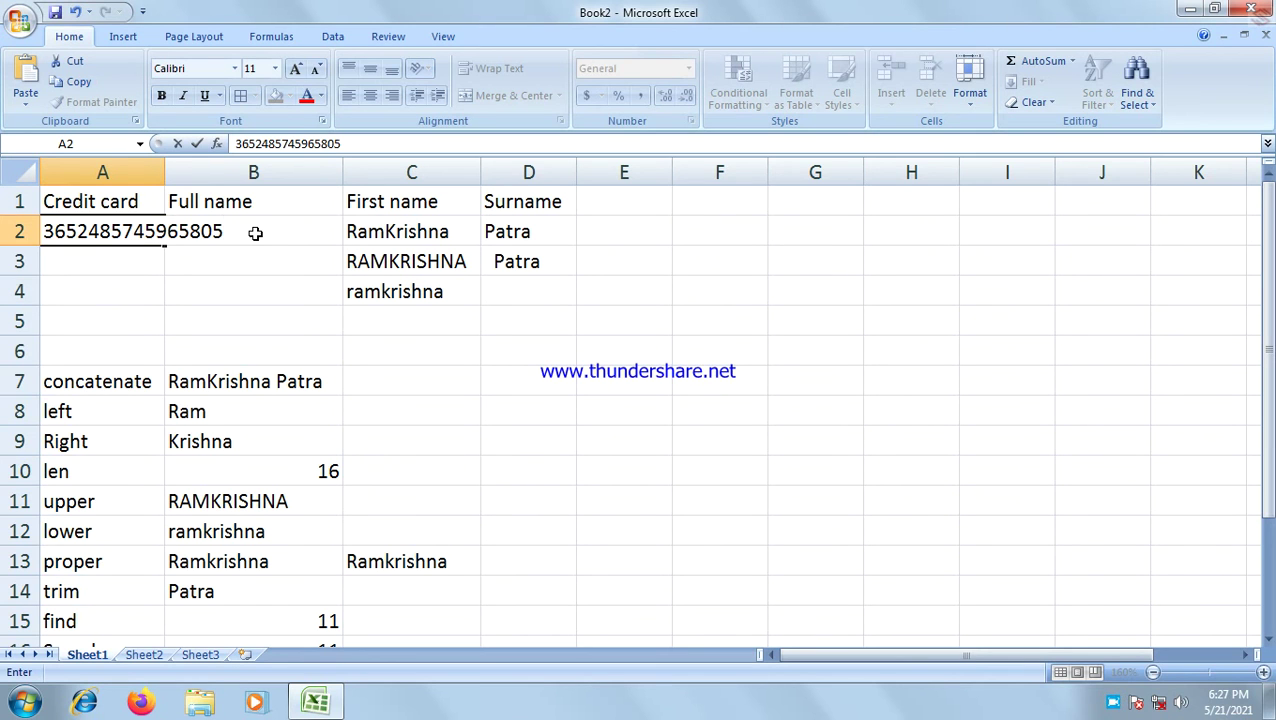
key(Return)
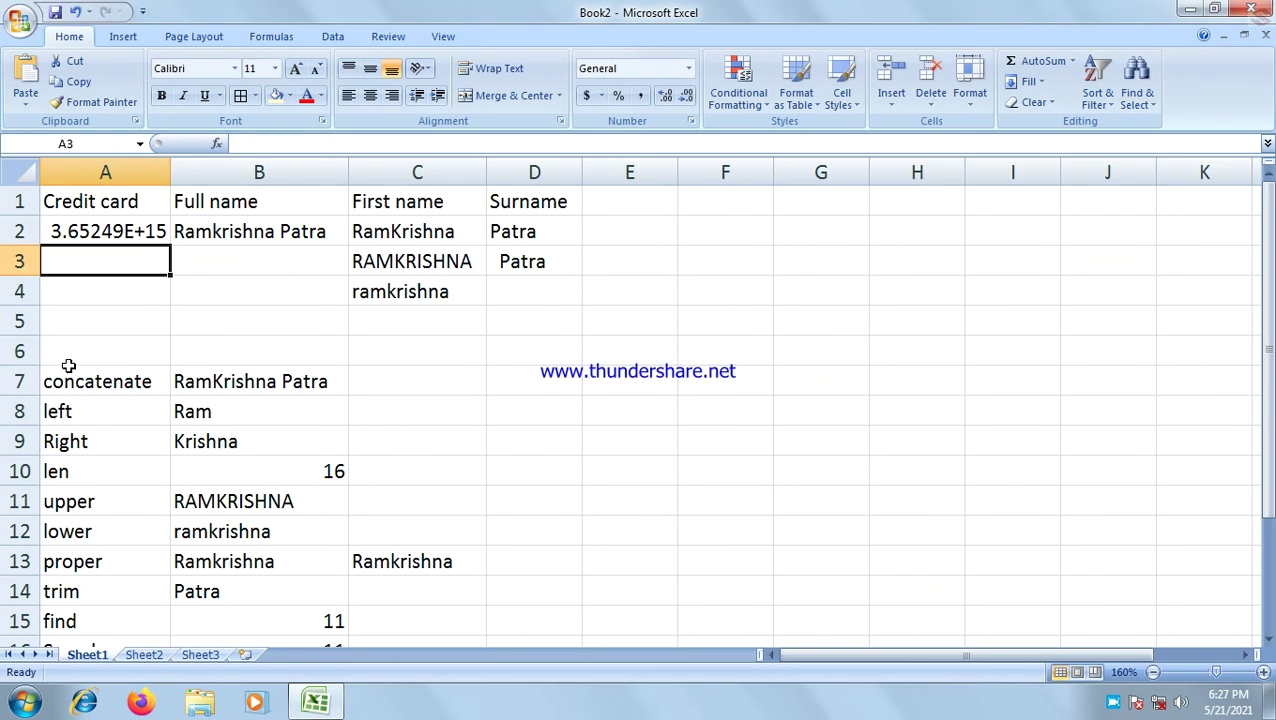
scroll(186, 524, down, 3)
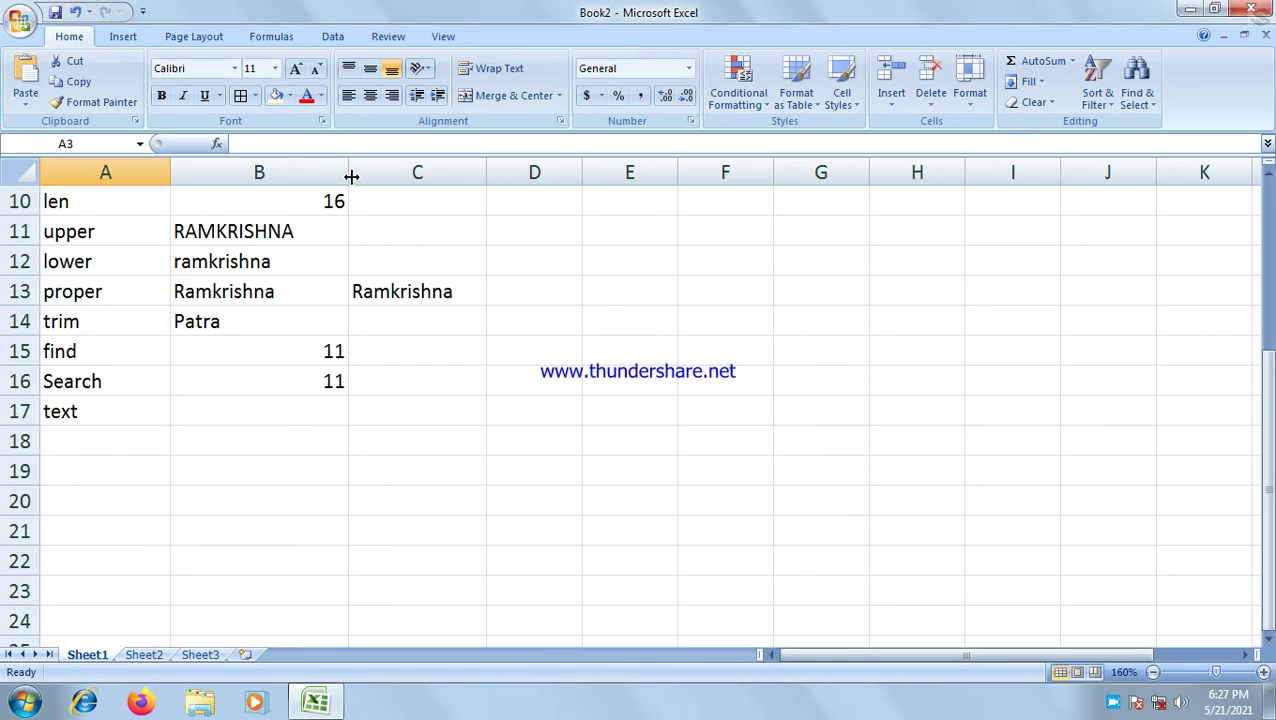
drag(349, 172, 392, 172)
click(271, 406)
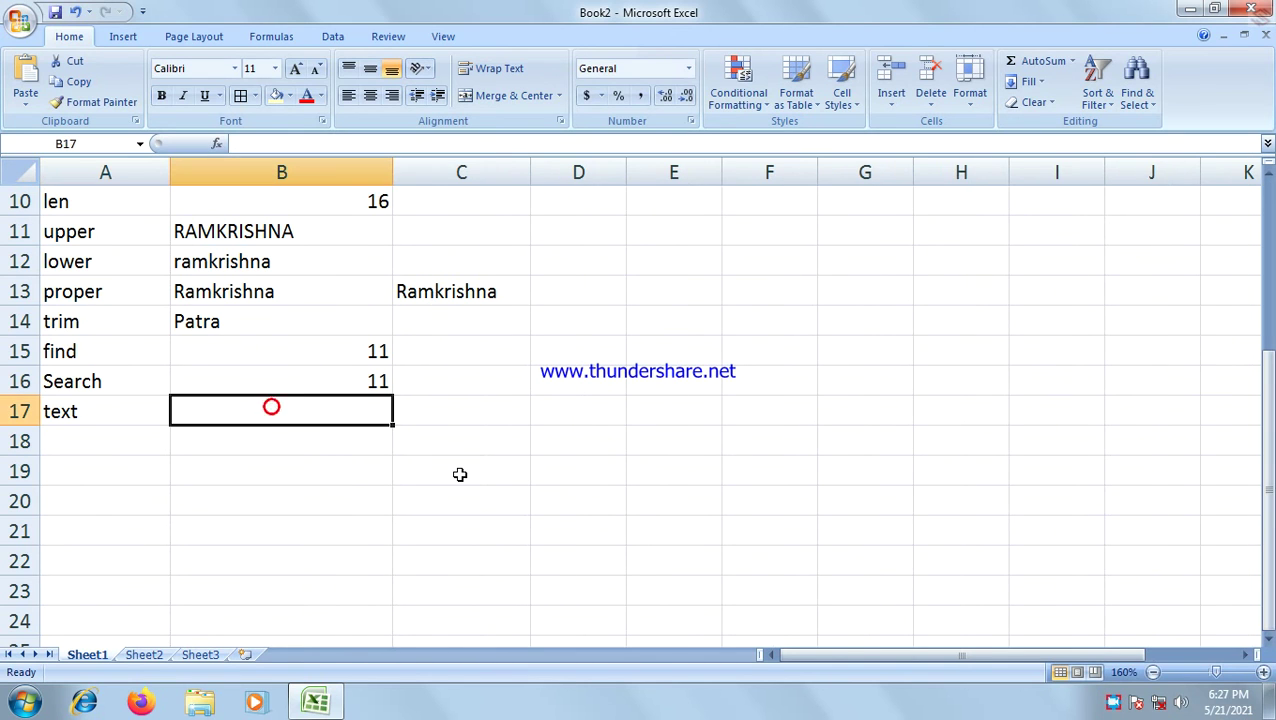
text(=text()
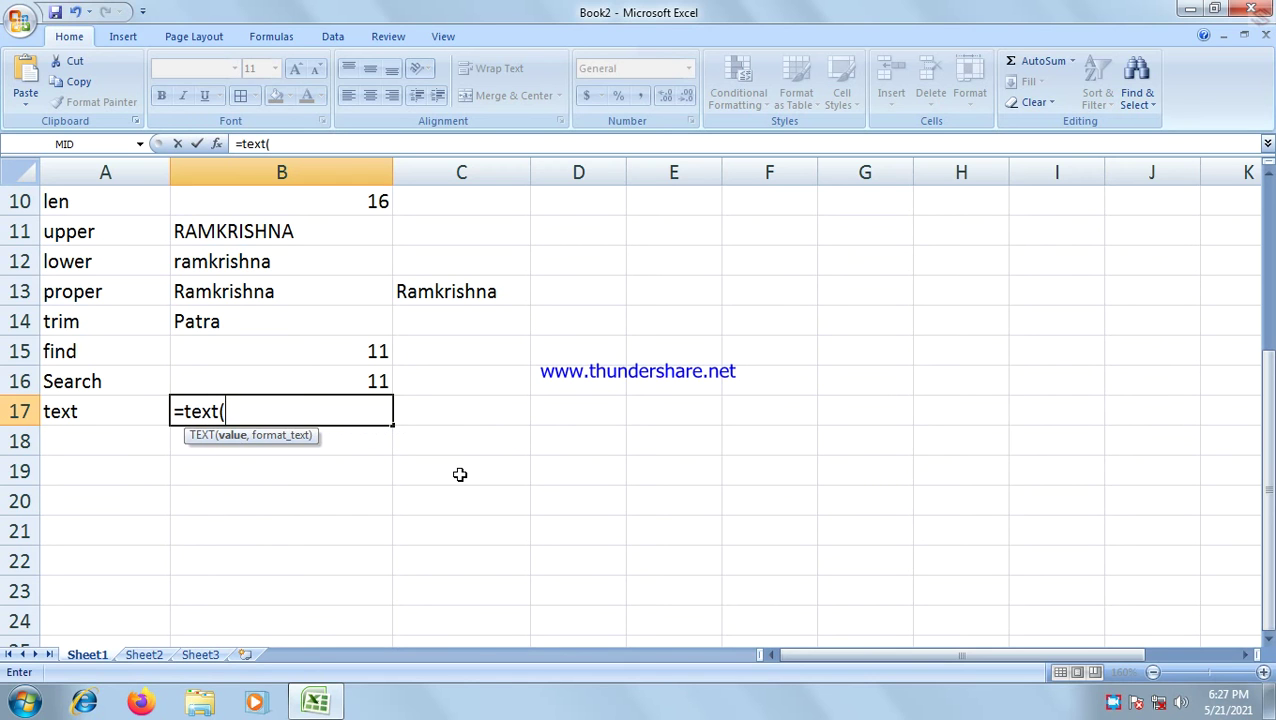
scroll(459, 474, up, 3)
drag(125, 239, 160, 264)
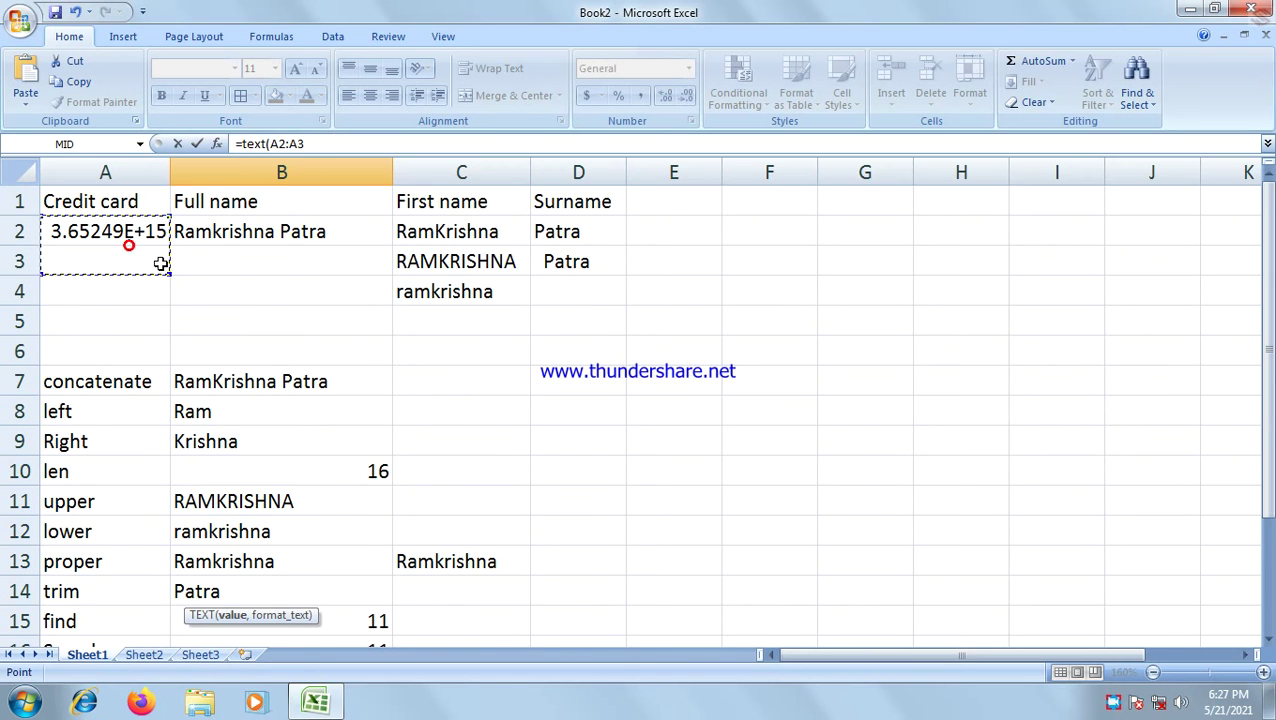
scroll(270, 357, down, 1)
scroll(222, 407, up, 1)
click(118, 231)
scroll(336, 473, down, 5)
scroll(345, 347, up, 3)
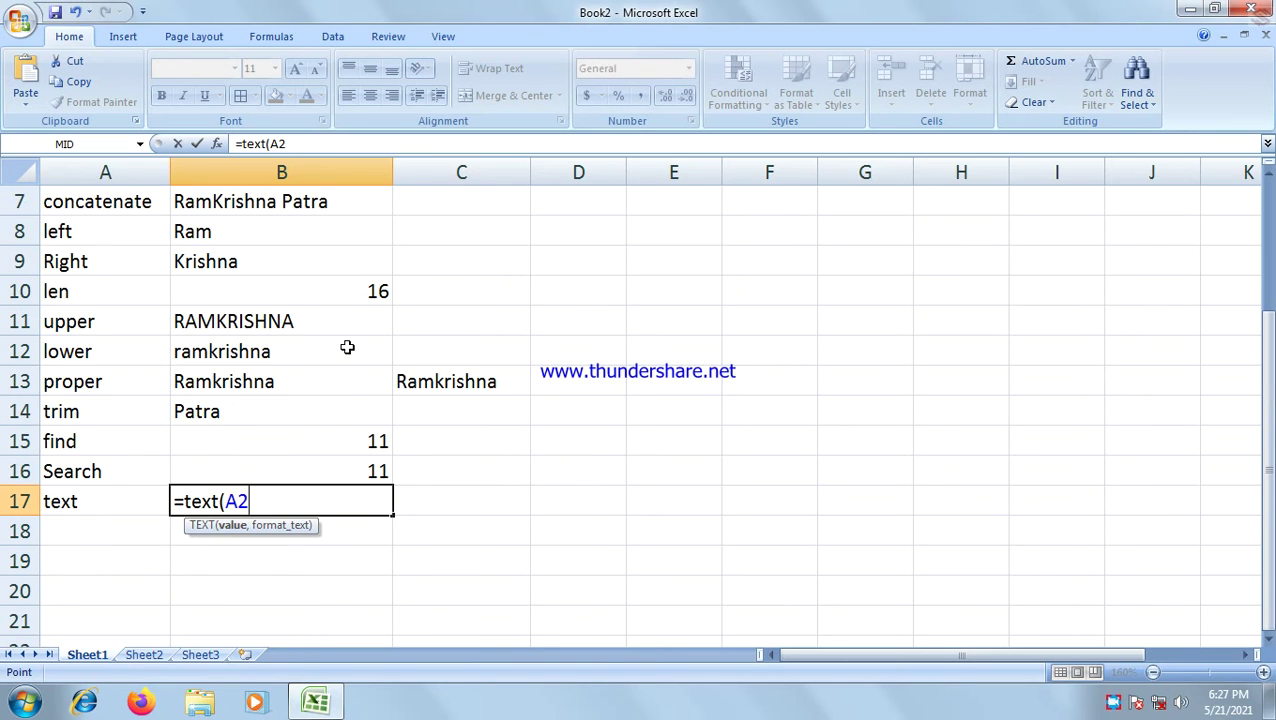
text(,")
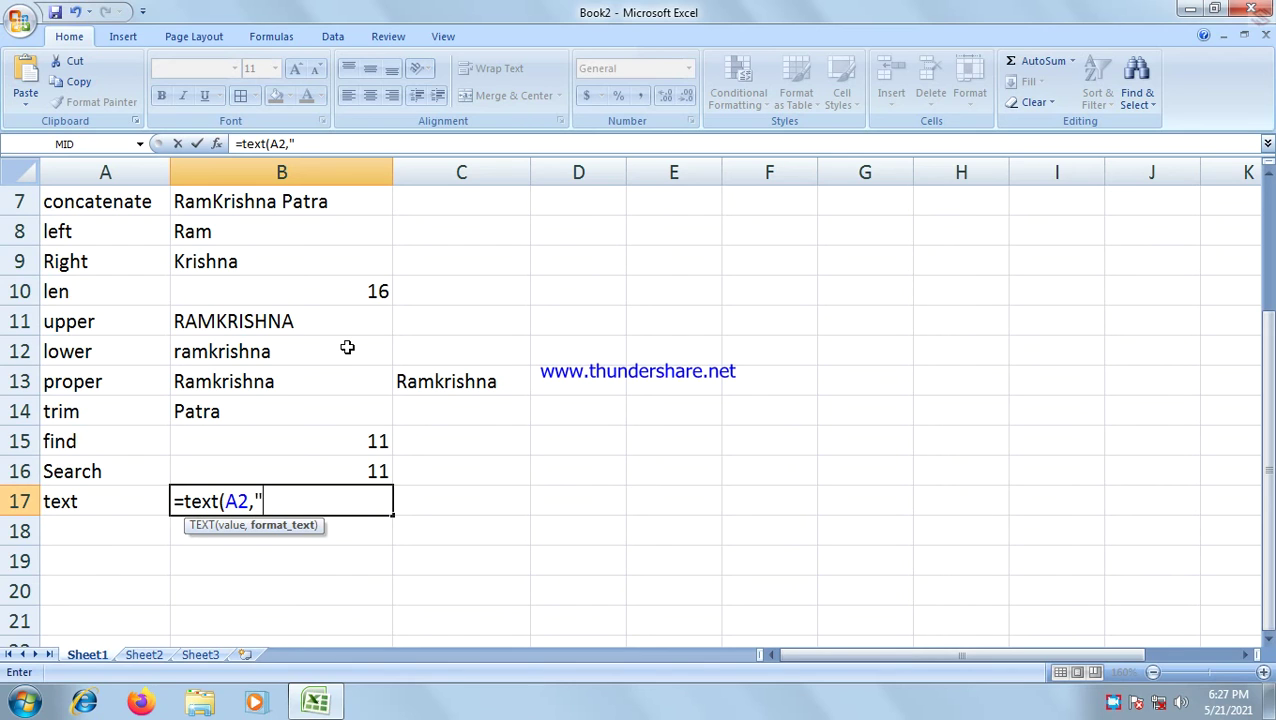
text(0000)
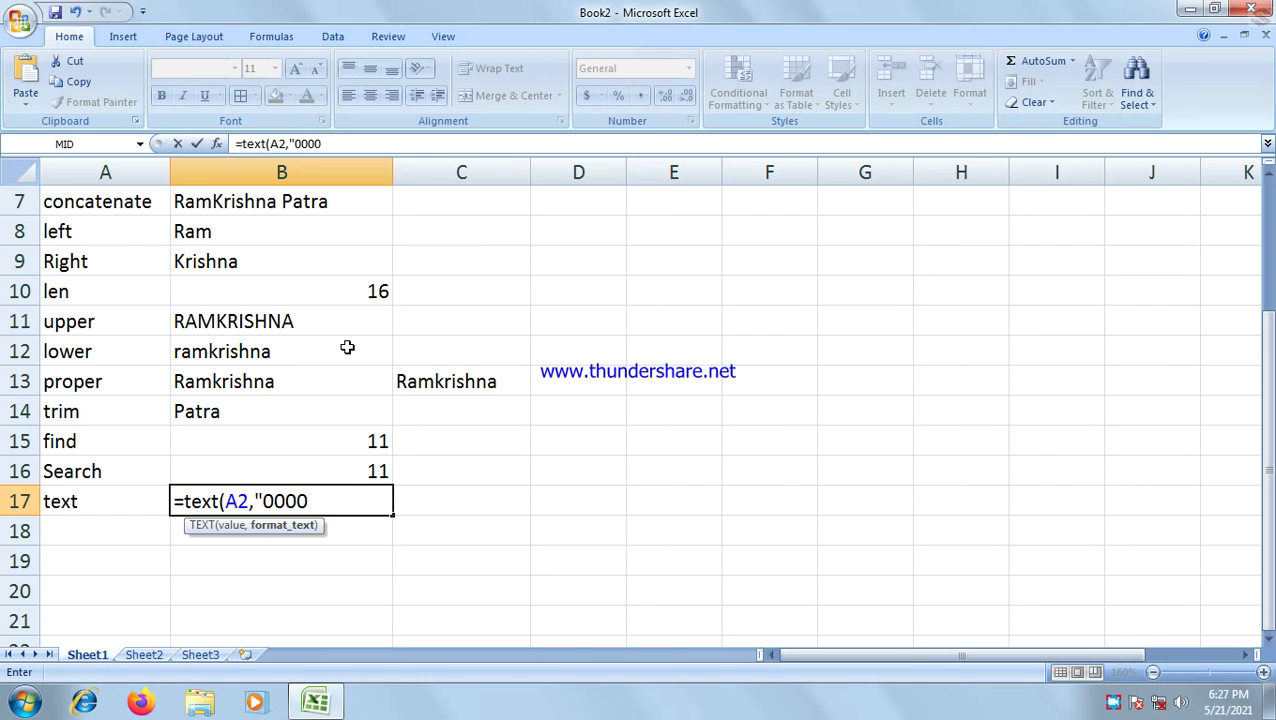
text(  0000  )
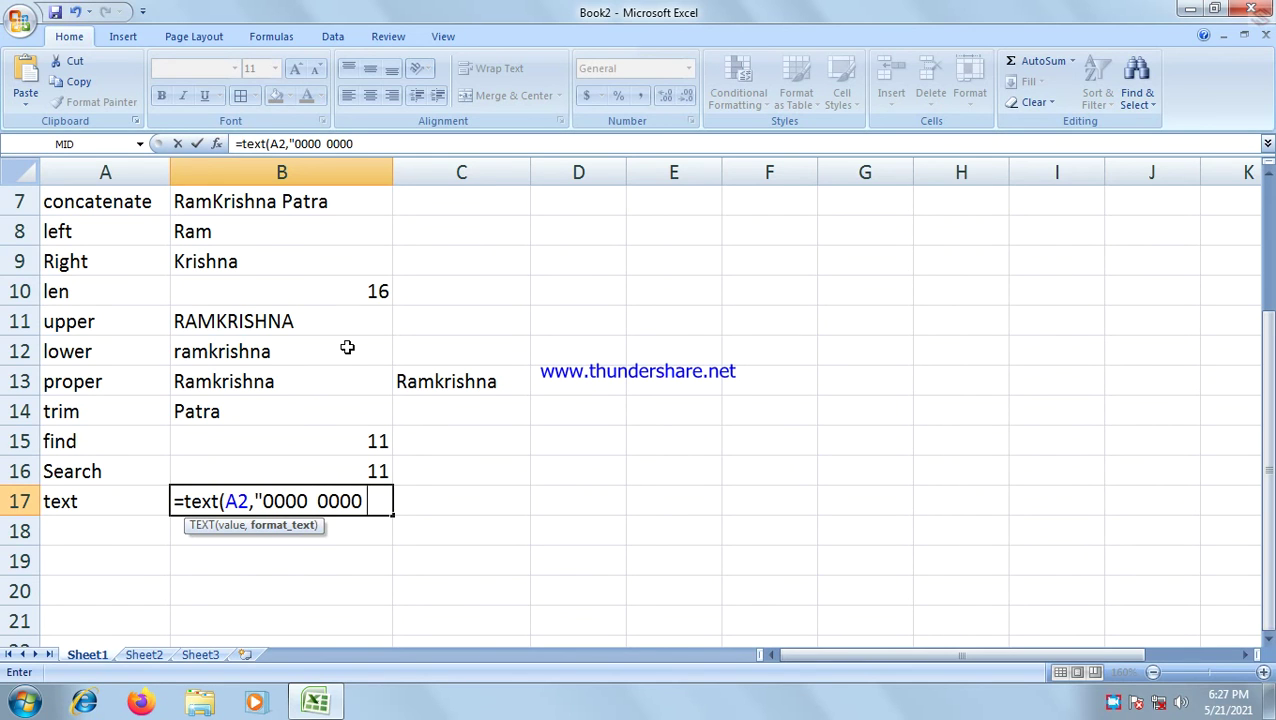
text(0000)
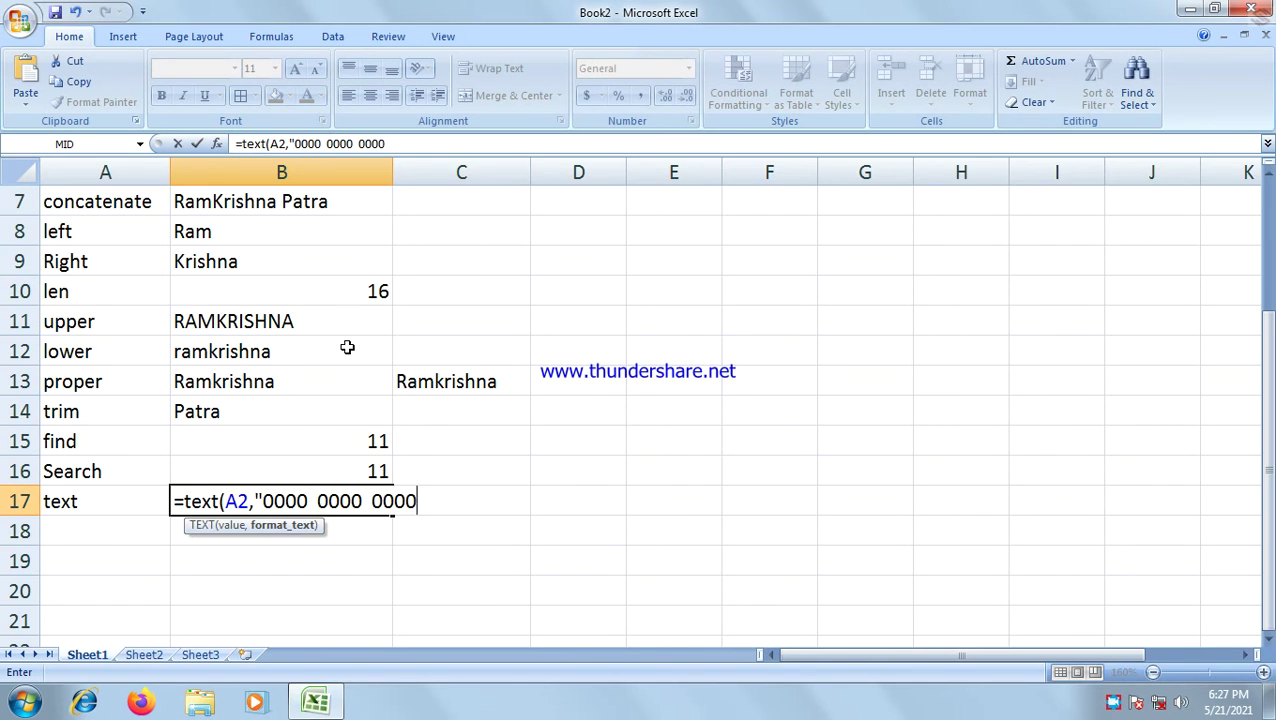
text(  0000")
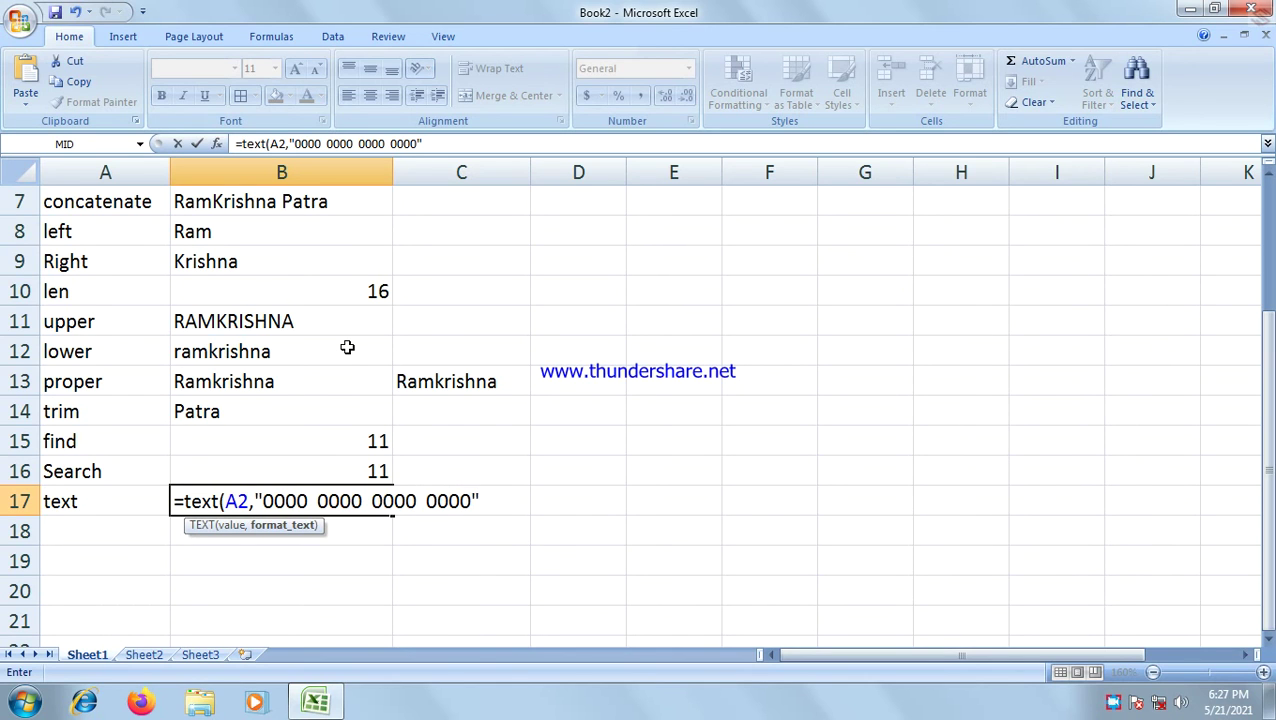
key(Return)
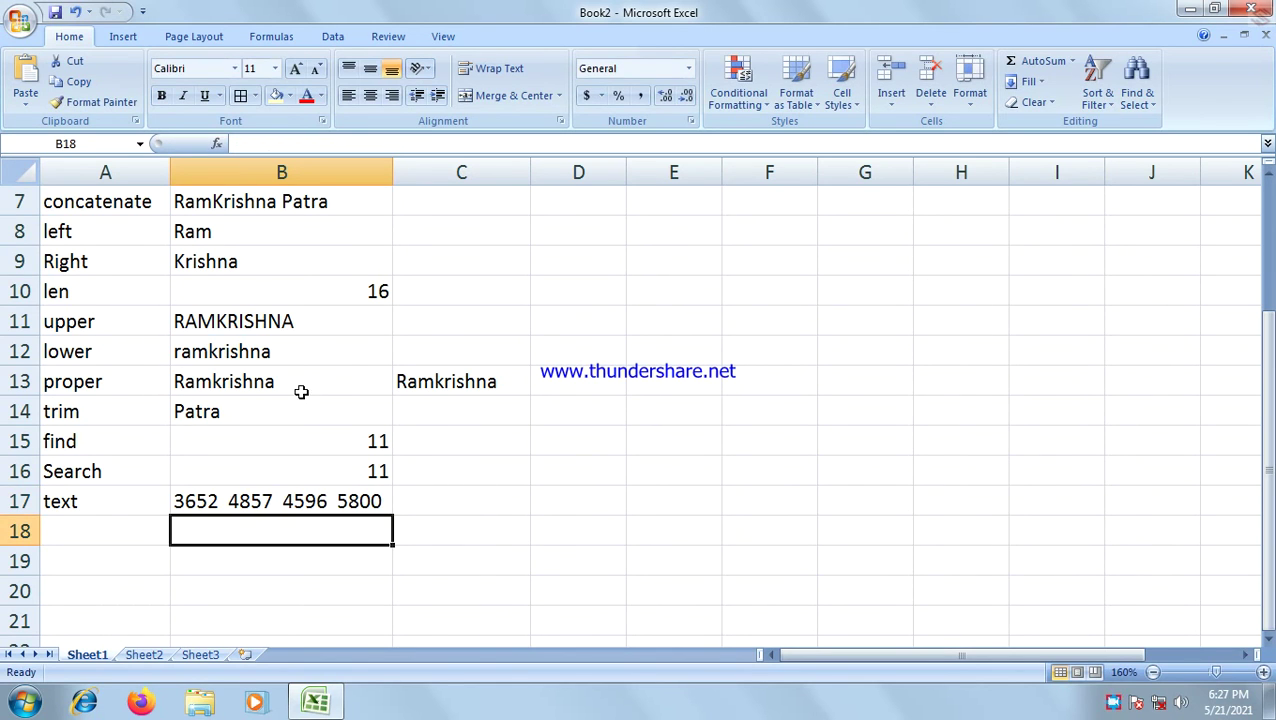
- Check that B17 shows the card number in four-digit groups
scroll(310, 414, up, 1)
scroll(316, 505, down, 1)
click(285, 503)
scroll(285, 500, up, 2)
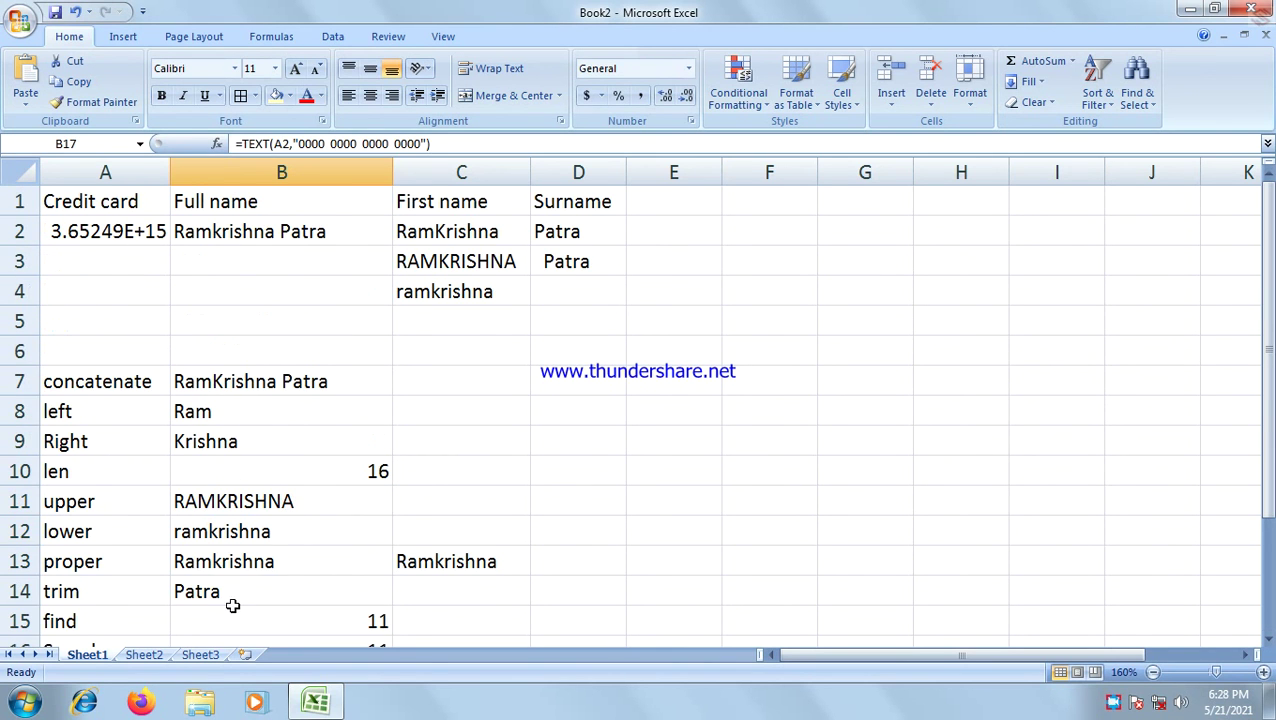
- Copy the First name and Surname headers from C1:D1 into F7:G7 and fit column F
mouse_move(315, 702)
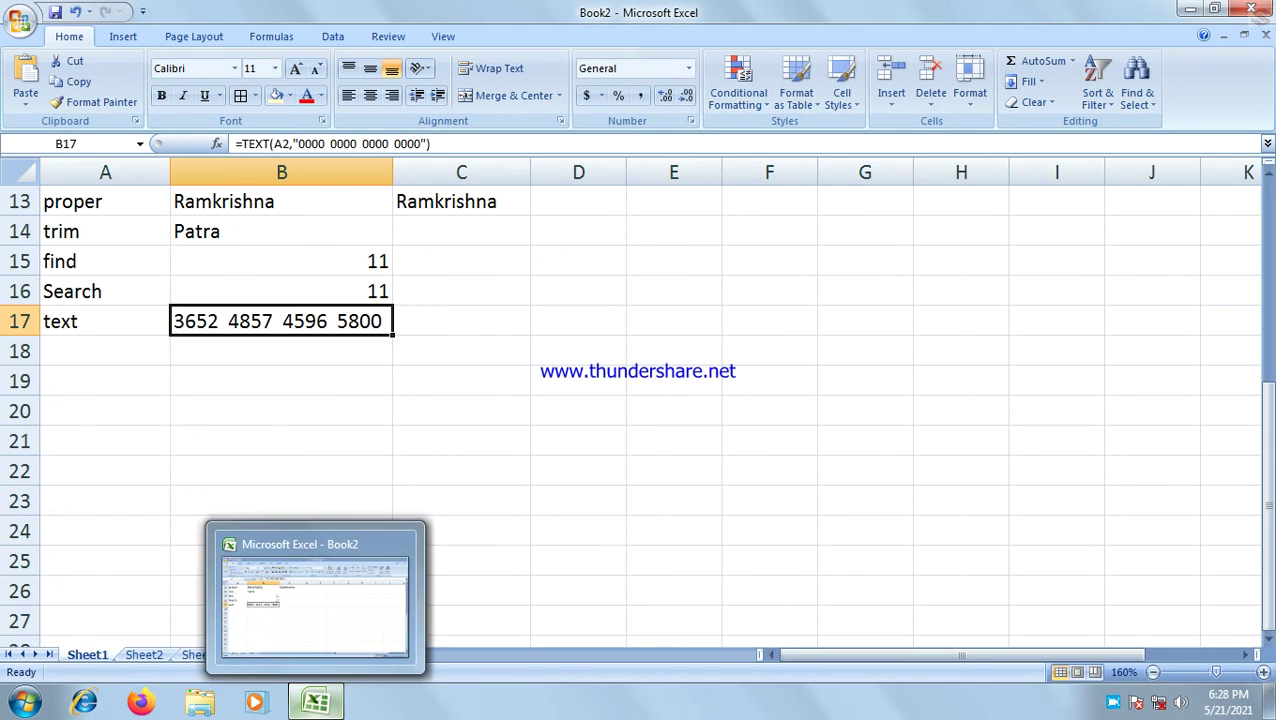
click(641, 468)
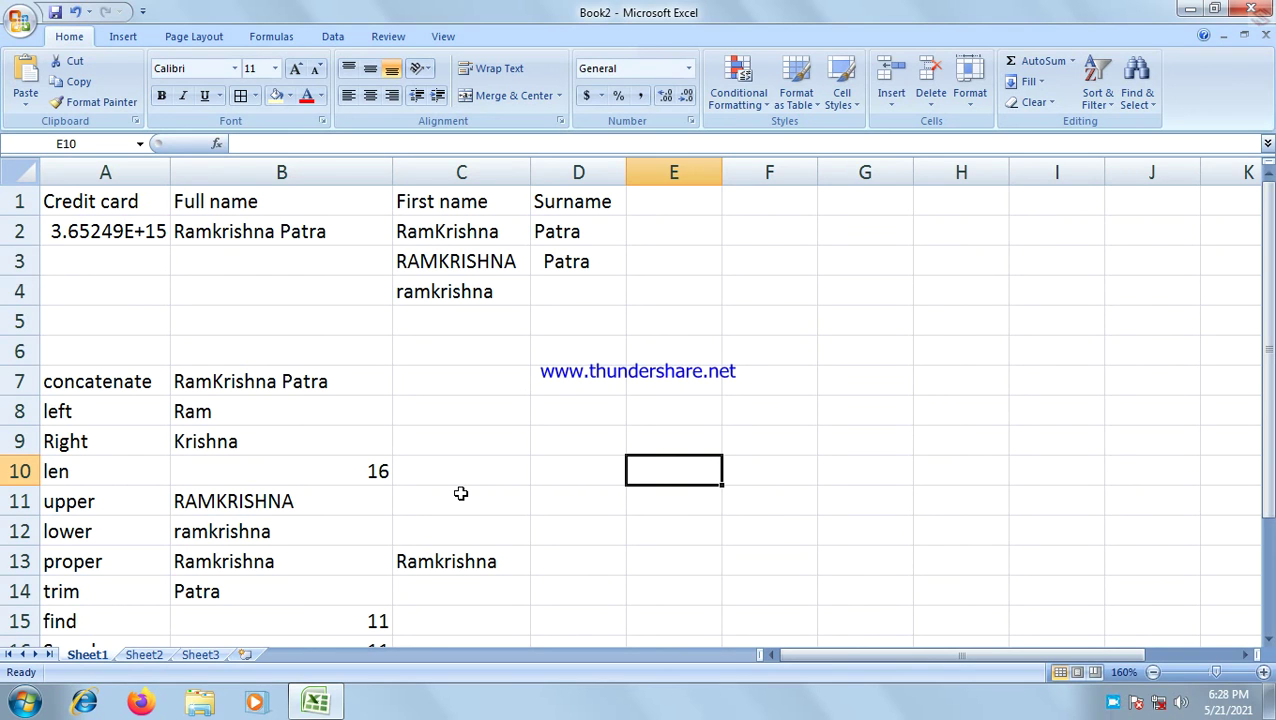
click(676, 369)
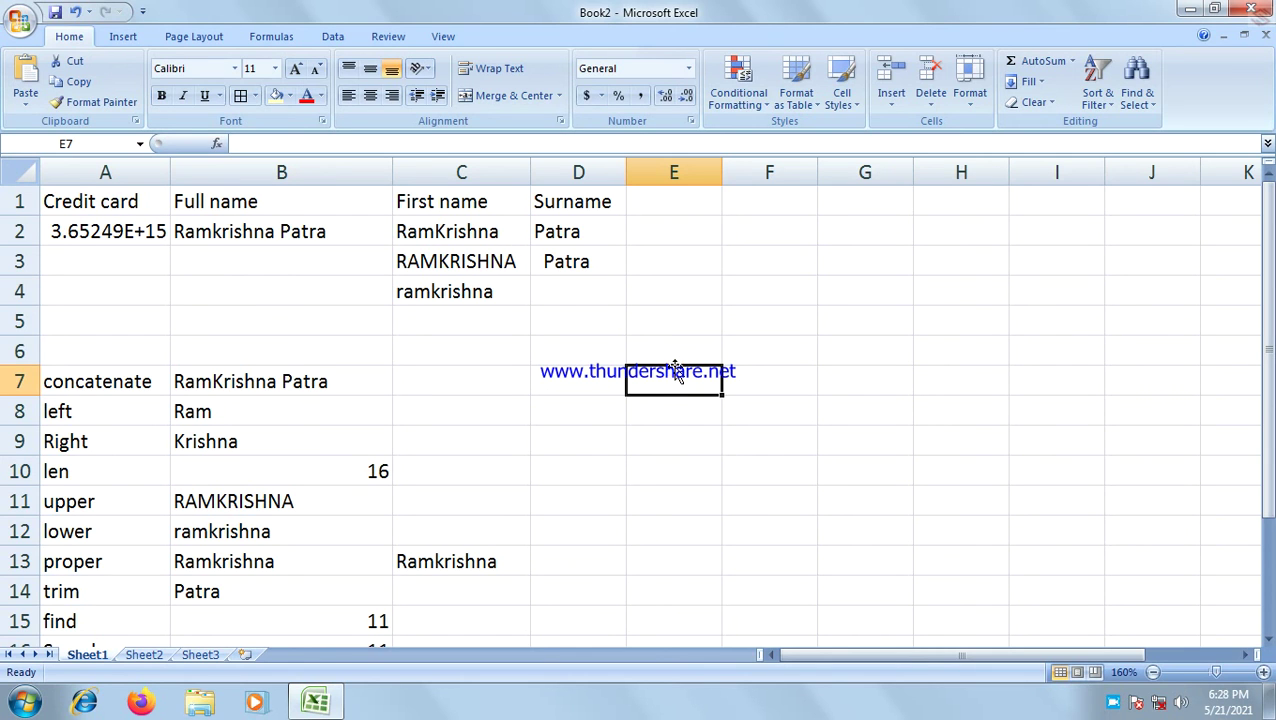
text(F)
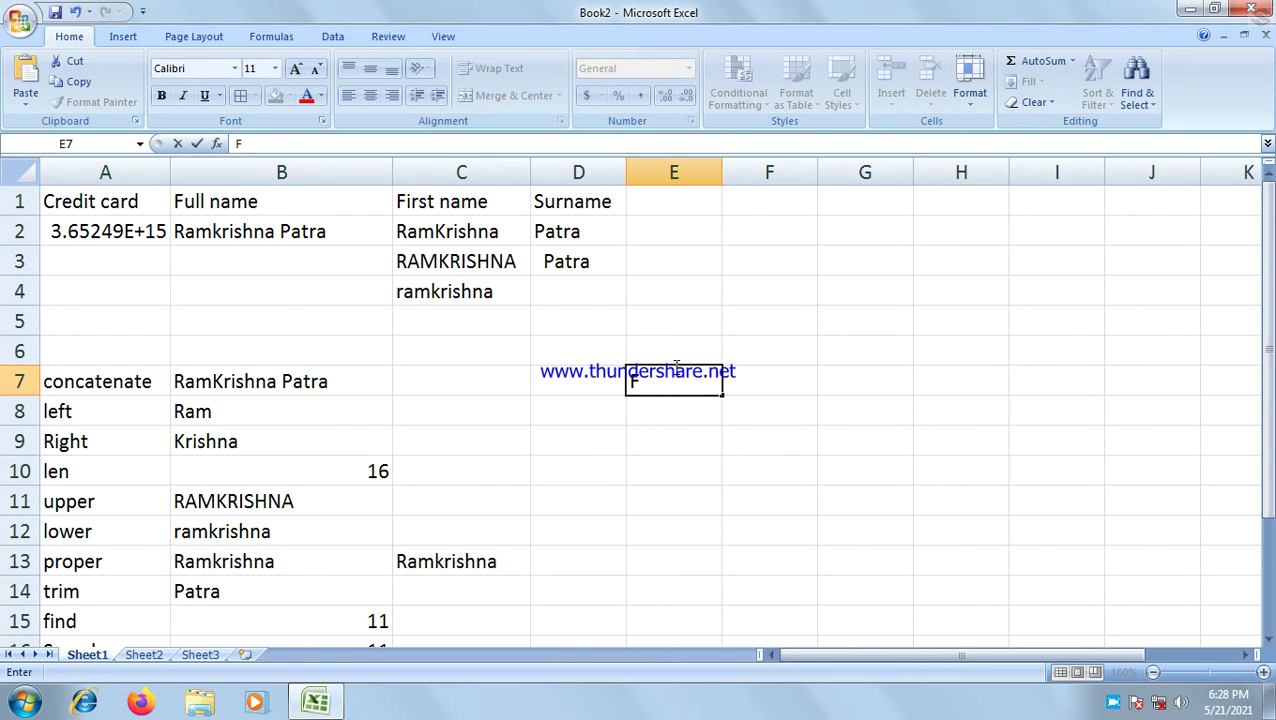
key(Escape)
drag(430, 198, 576, 201)
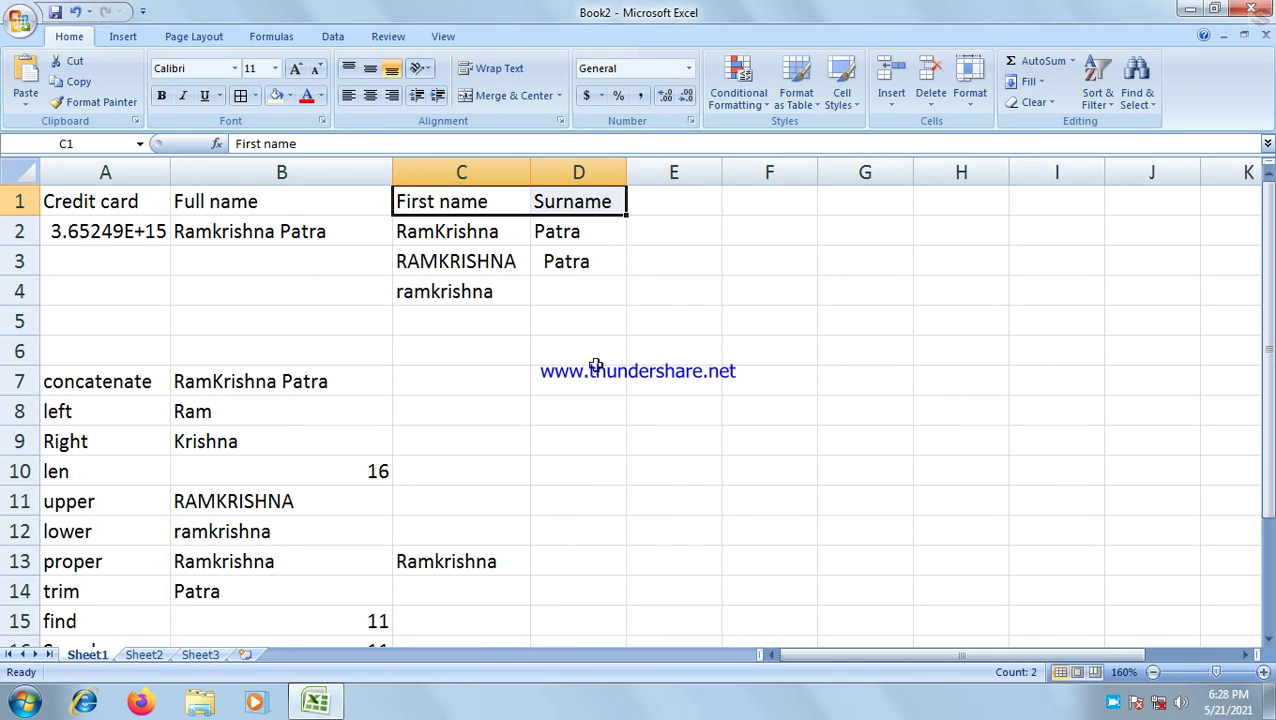
key(ctrl+c)
drag(790, 383, 868, 385)
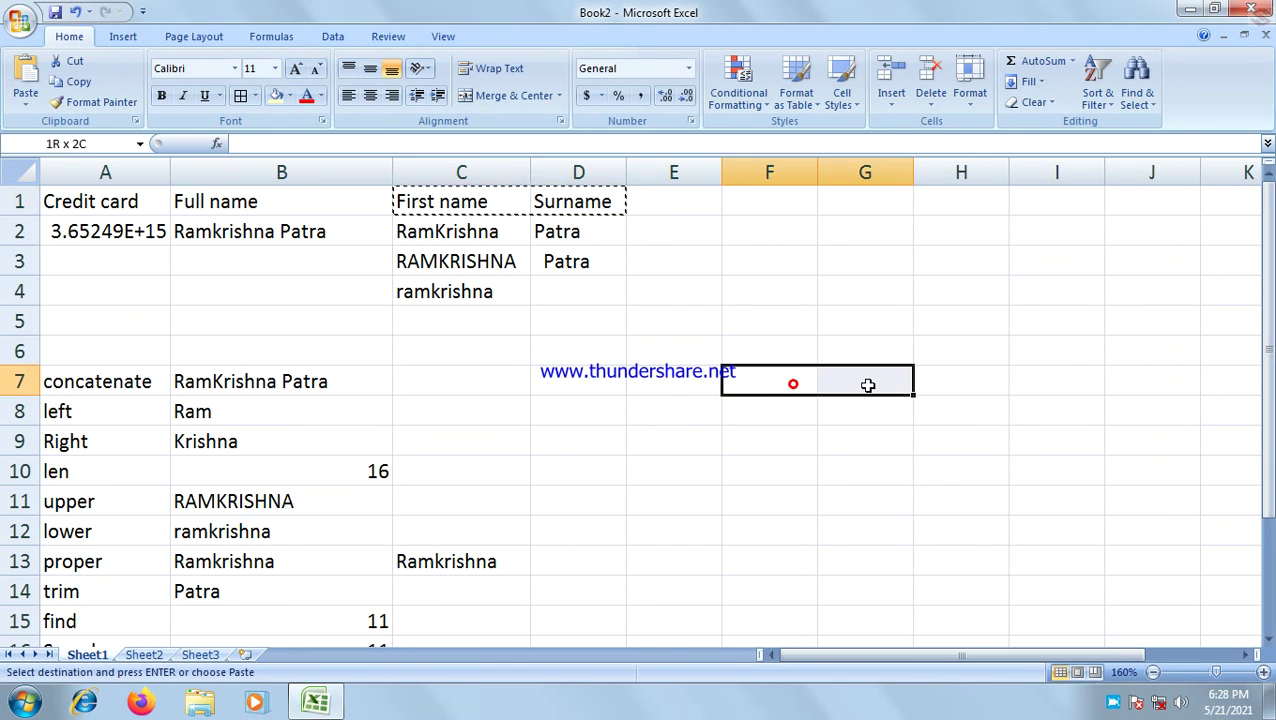
key(ctrl+v)
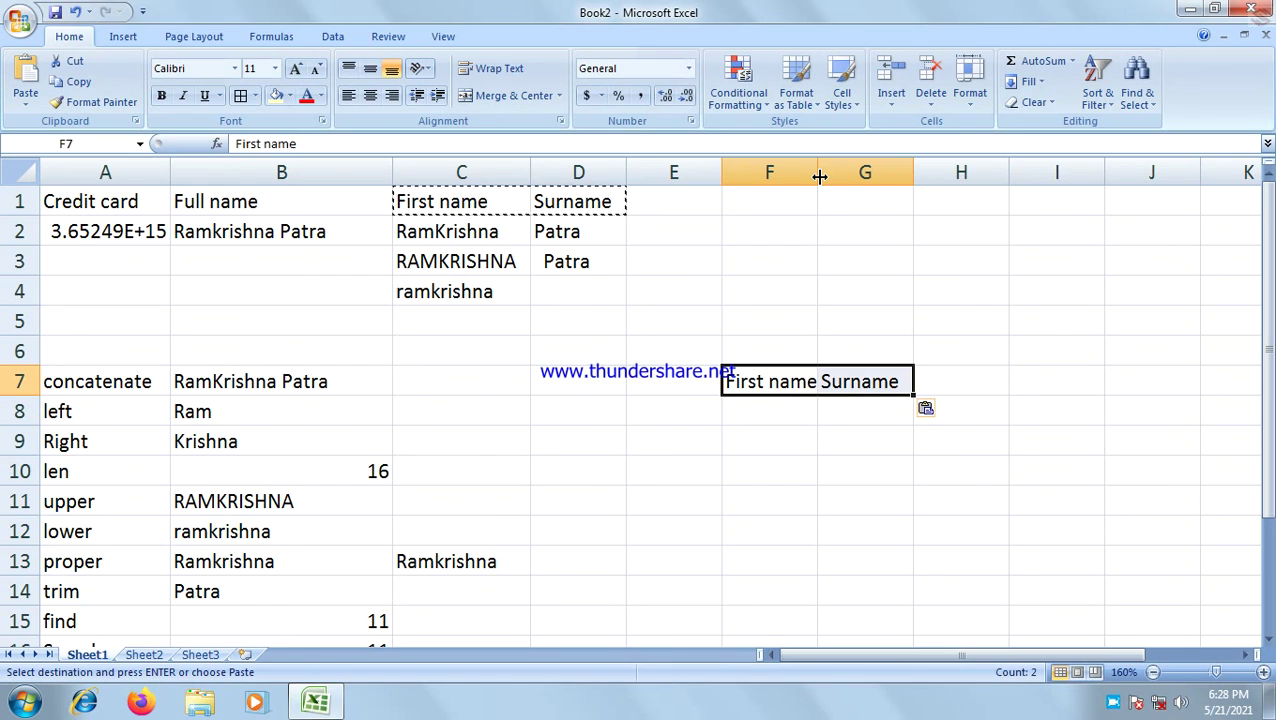
double_click(819, 173)
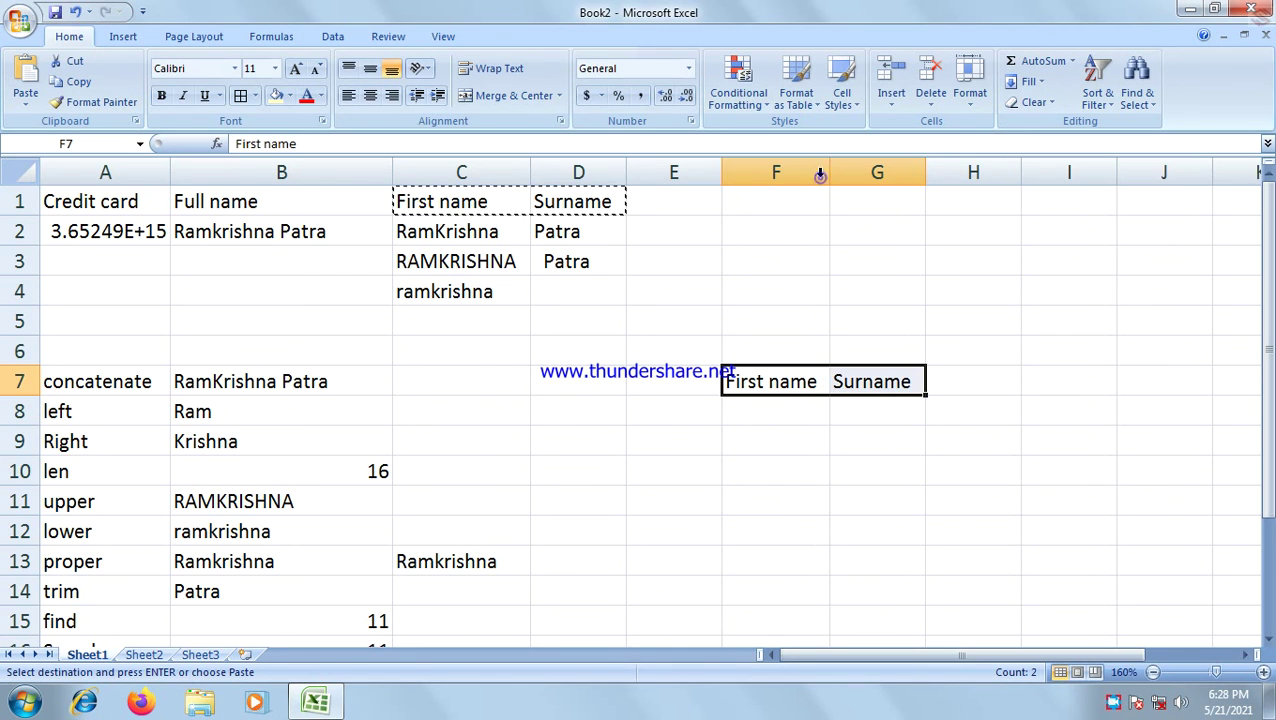
- Copy the full name from B2 into E8 and widen columns E, F and G to fit
click(645, 421)
click(232, 231)
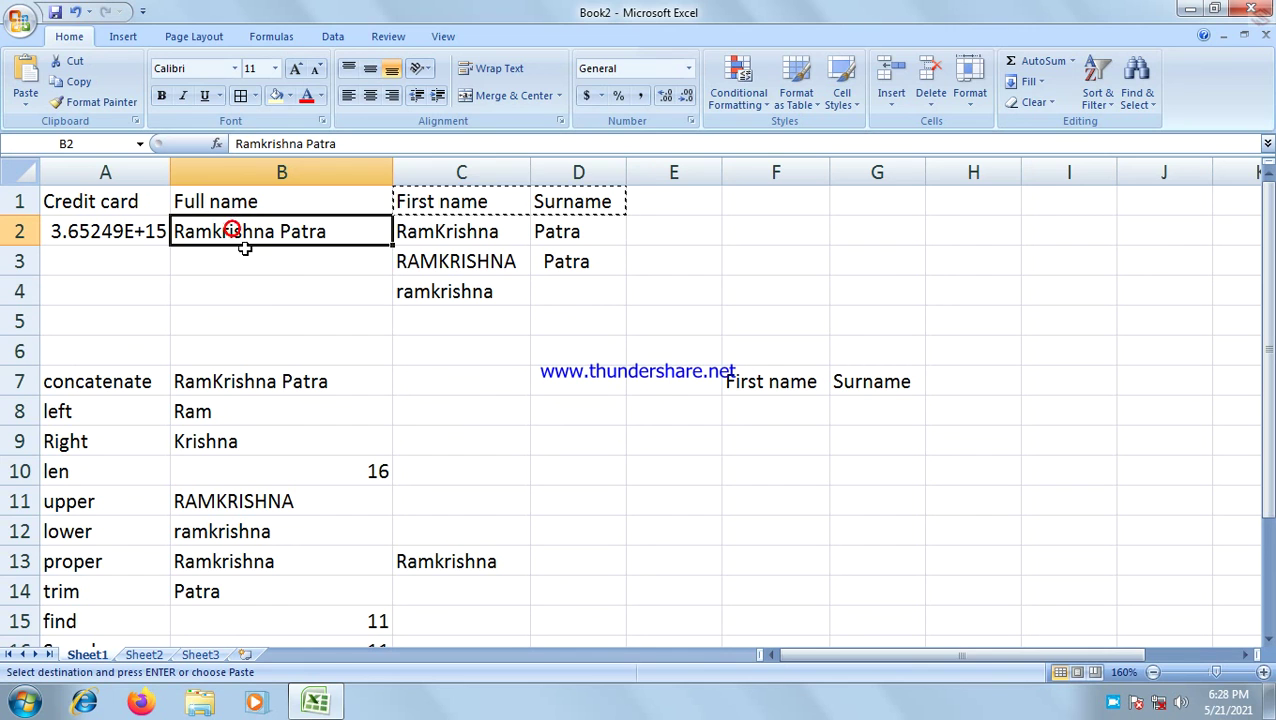
key(ctrl+c)
click(678, 416)
key(ctrl+v)
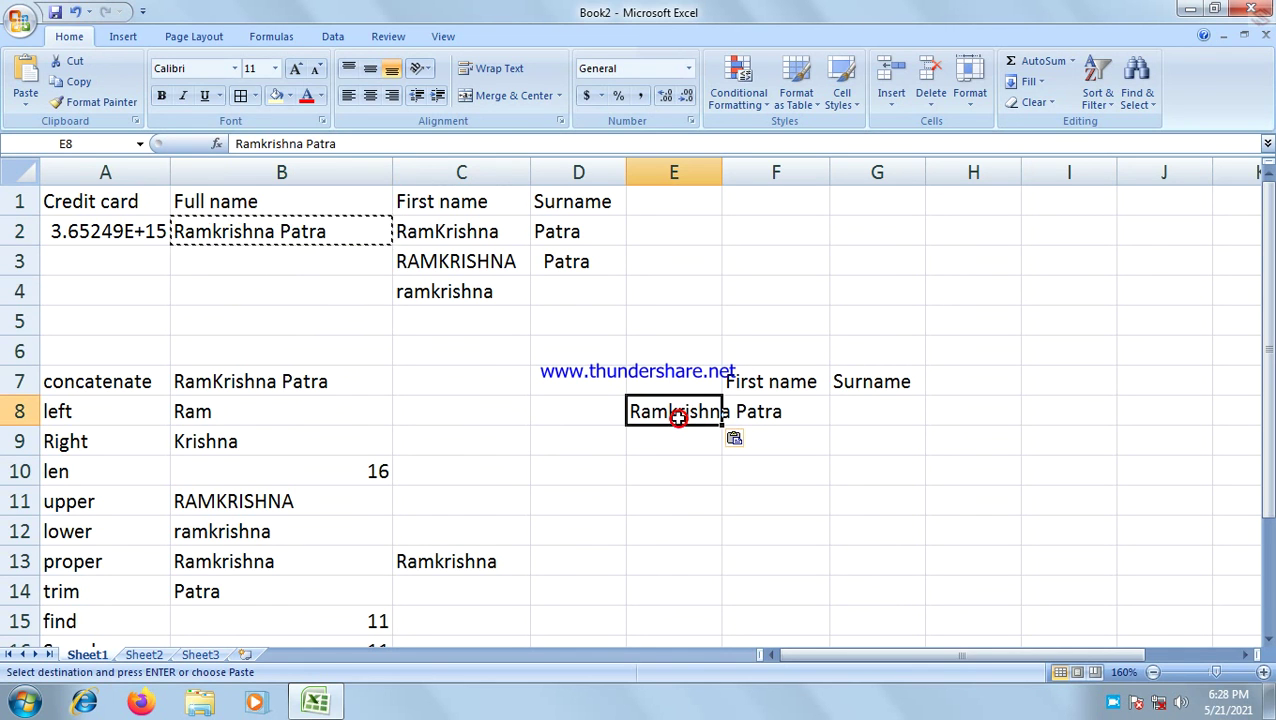
double_click(721, 172)
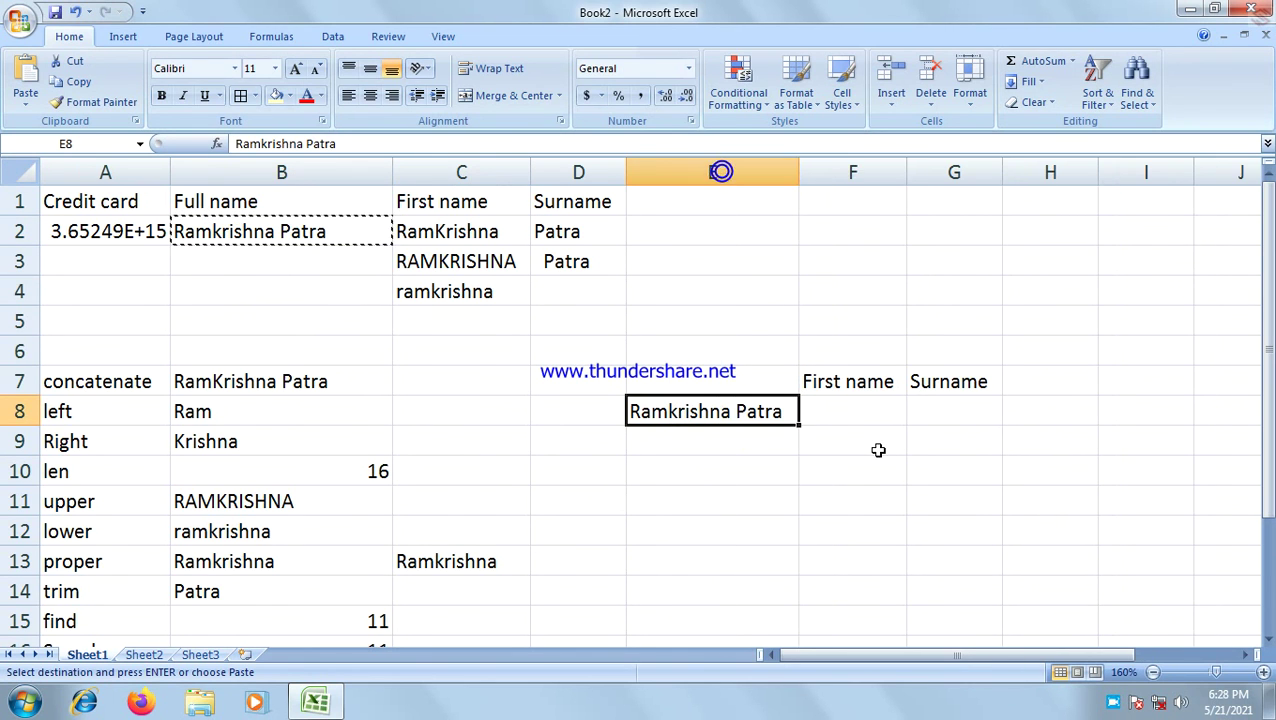
click(854, 415)
drag(907, 172, 927, 172)
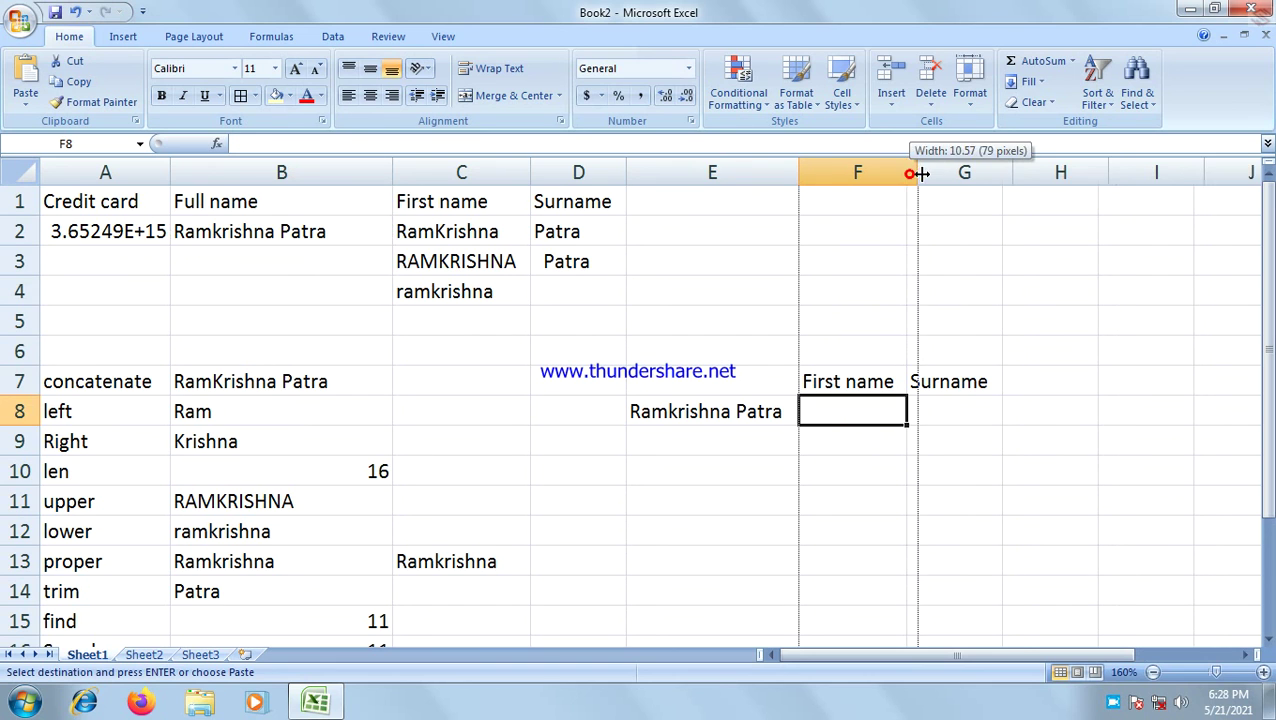
drag(1021, 172, 1033, 172)
click(865, 425)
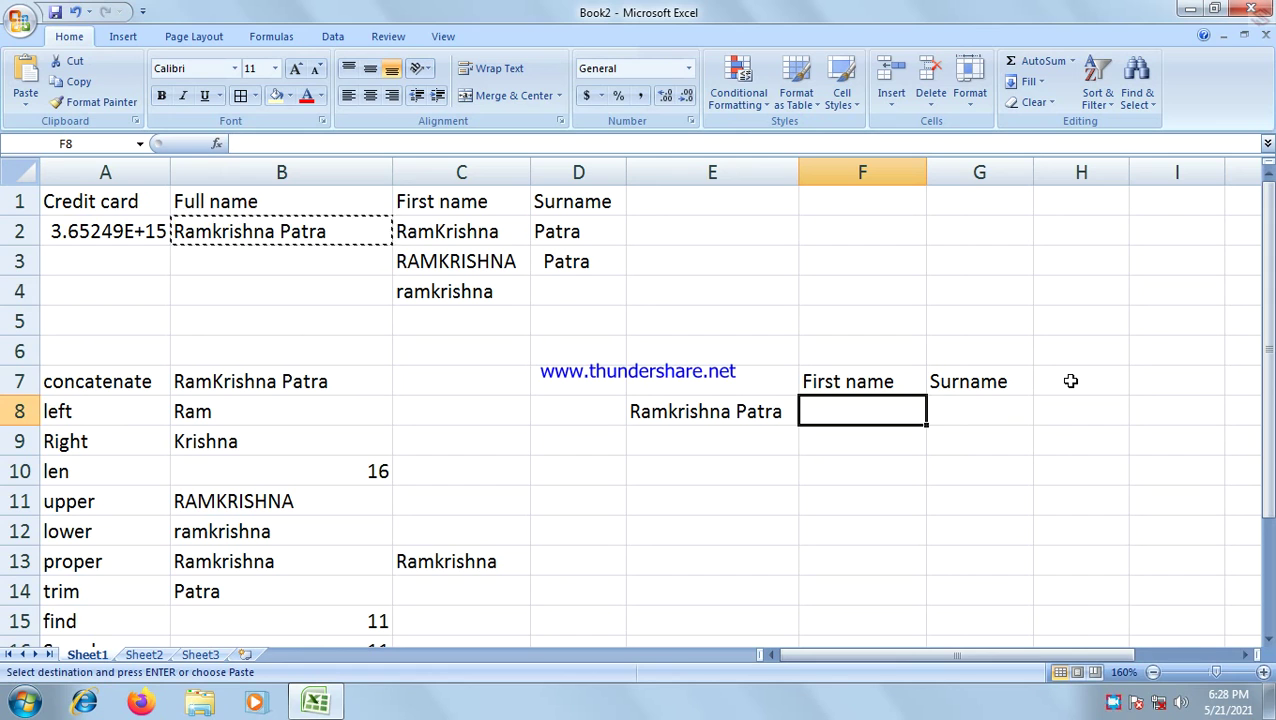
- Enter =LEFT(E8,FIND(" ",E8)) in F8 to extract the first name
double_click(891, 413)
text(=l)
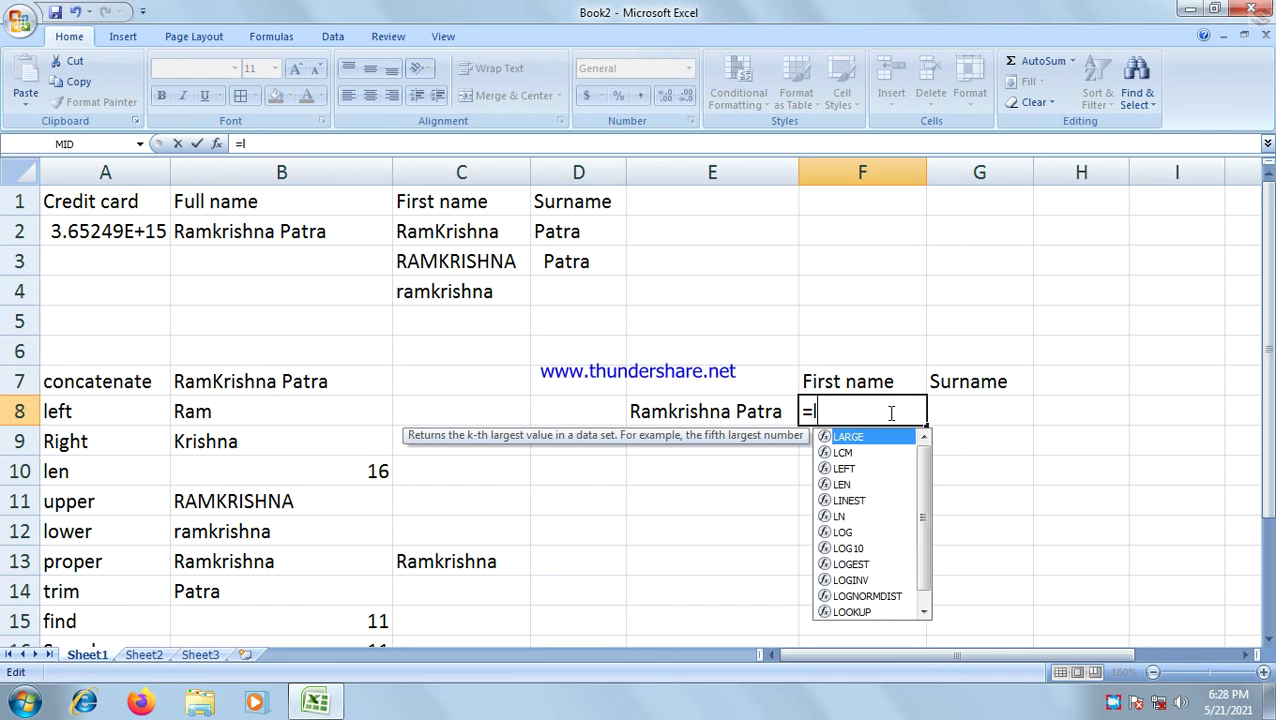
text(eft)
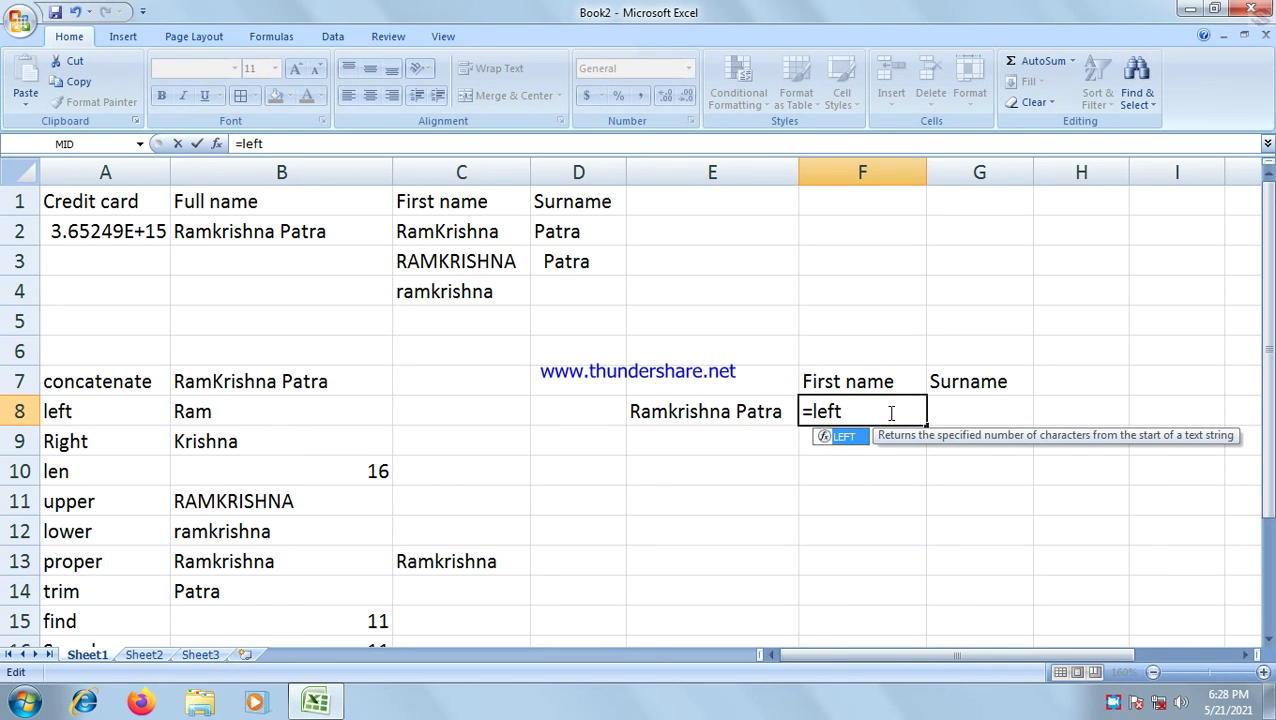
text(()
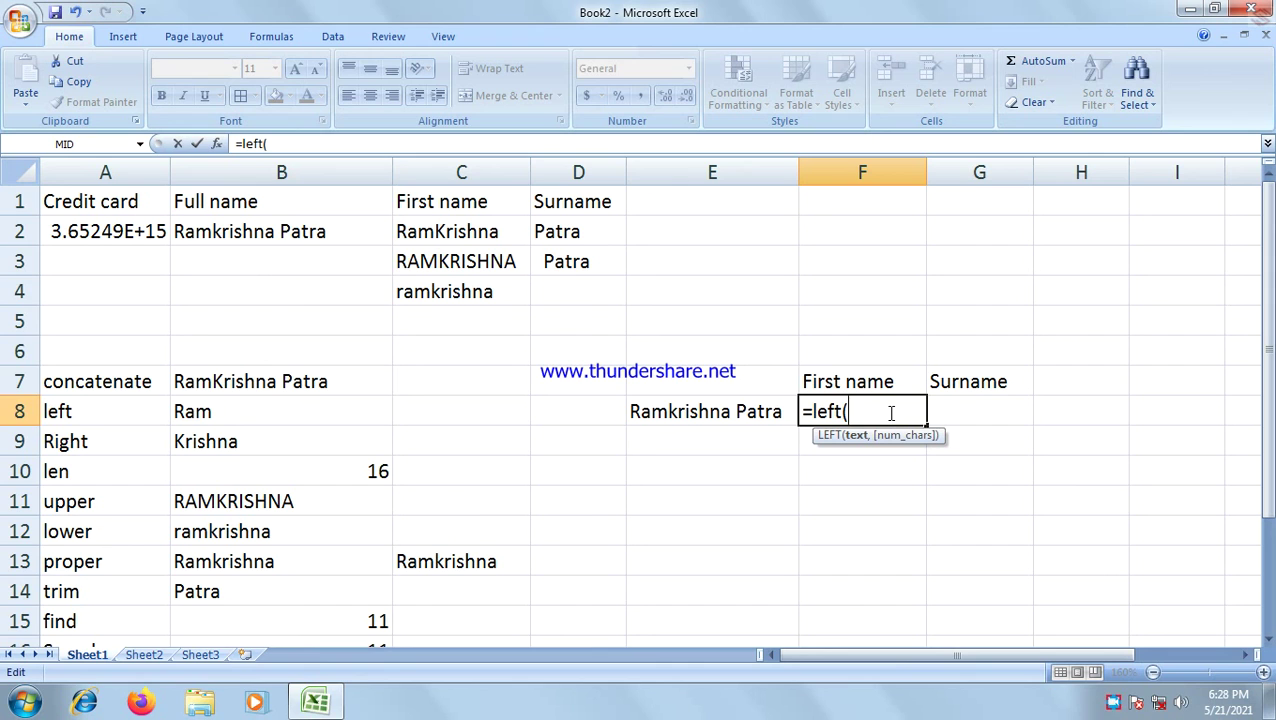
click(729, 412)
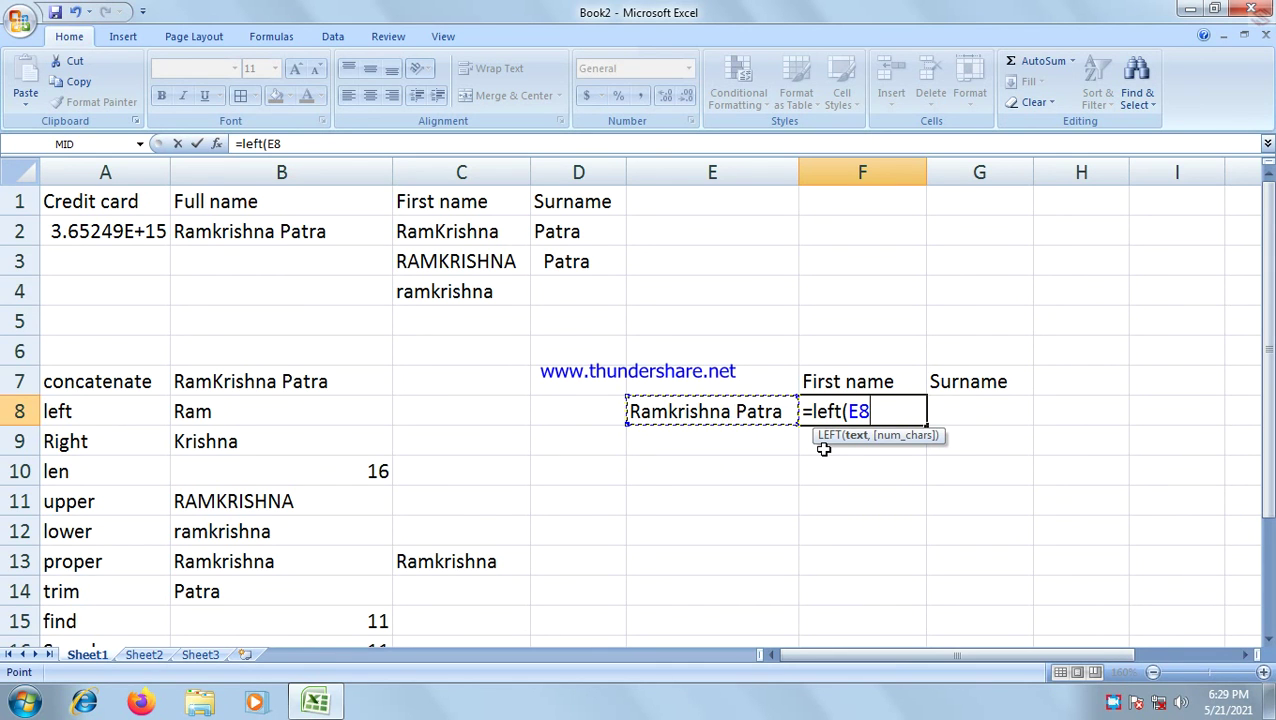
text(,)
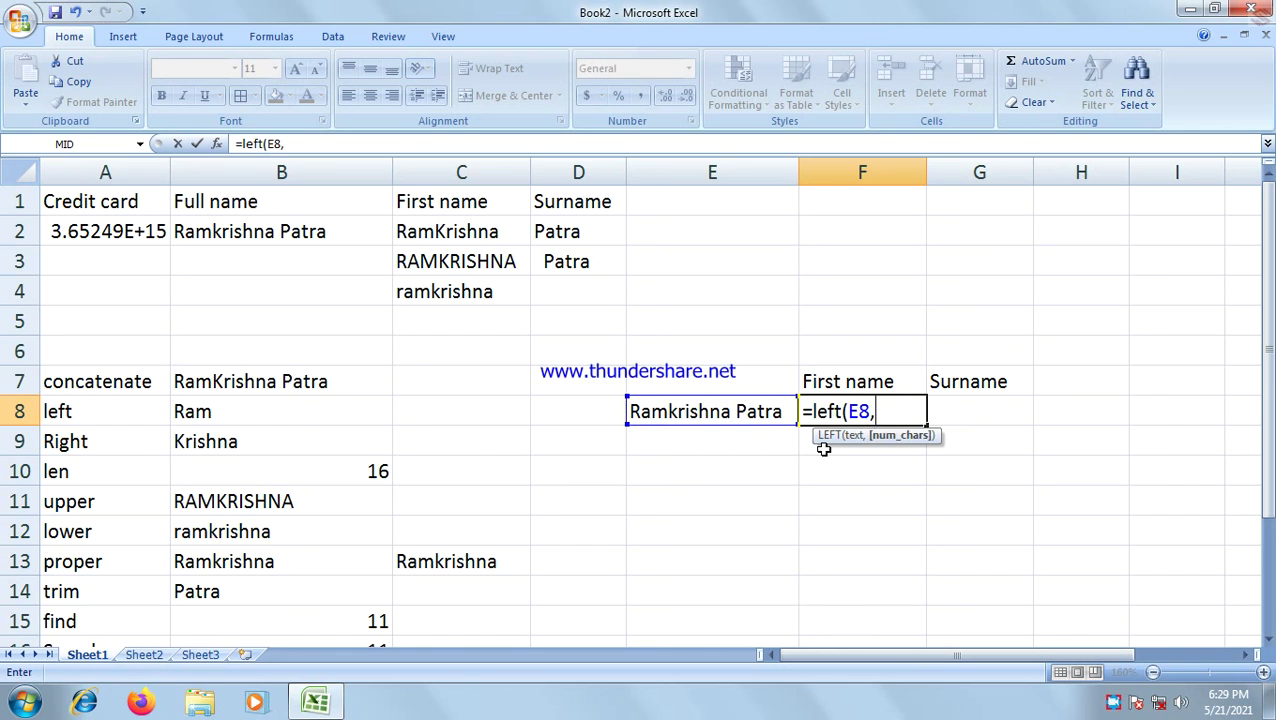
text(f)
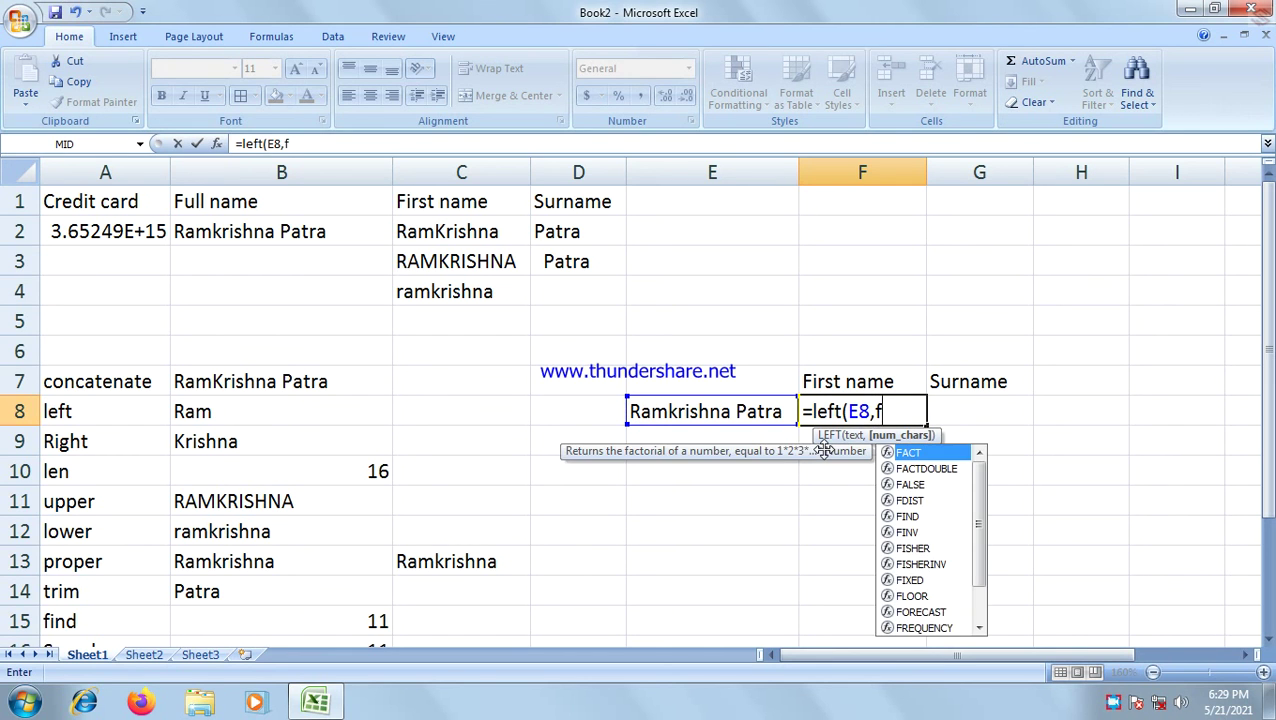
text(ind)
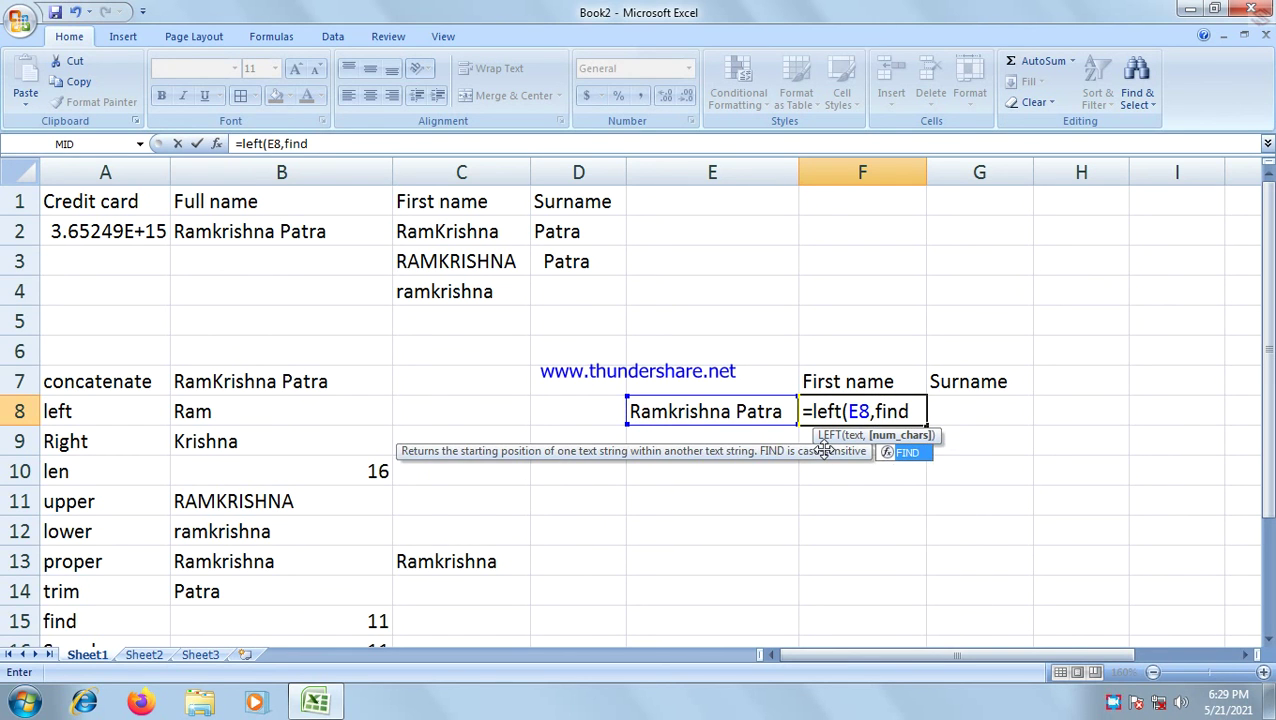
text(()
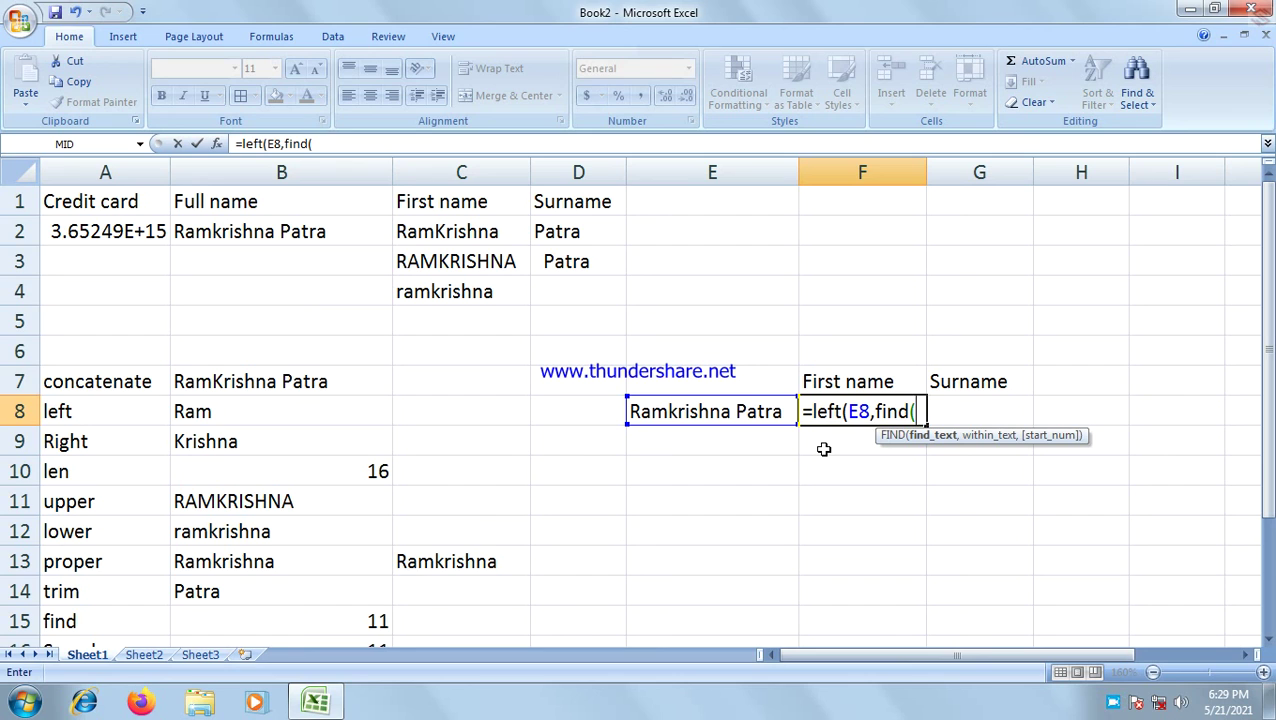
text(",)
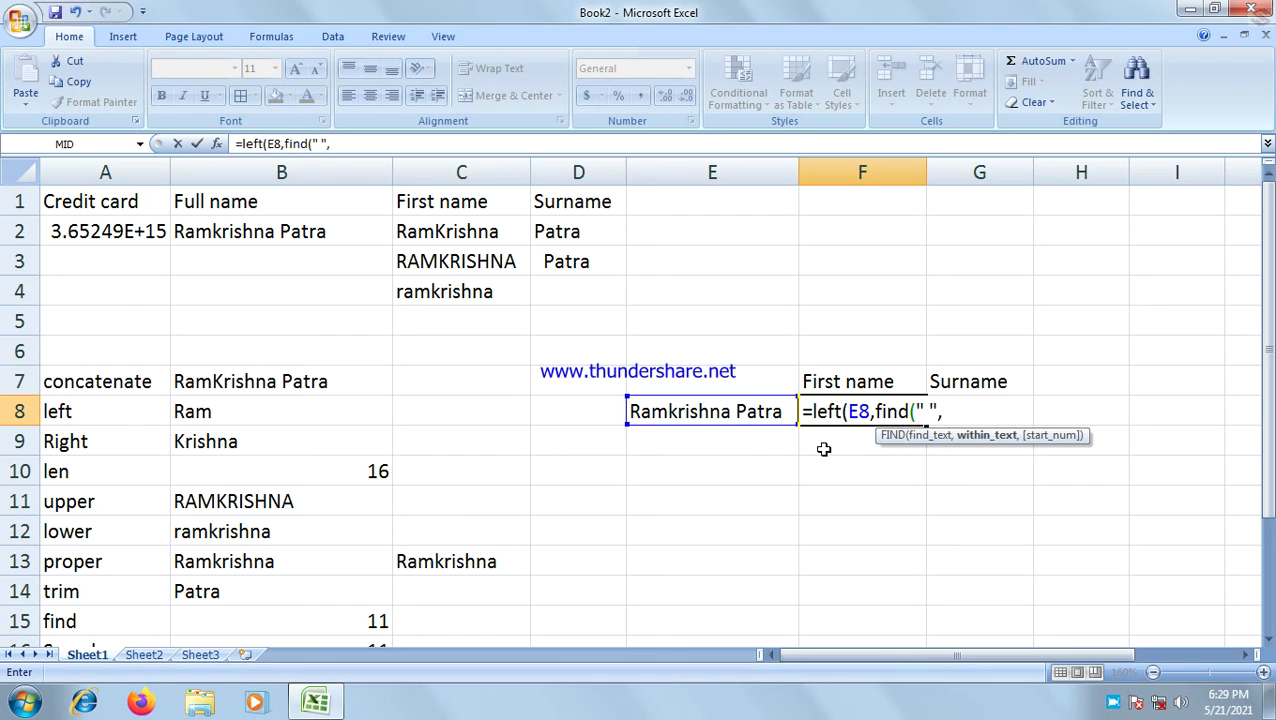
click(735, 418)
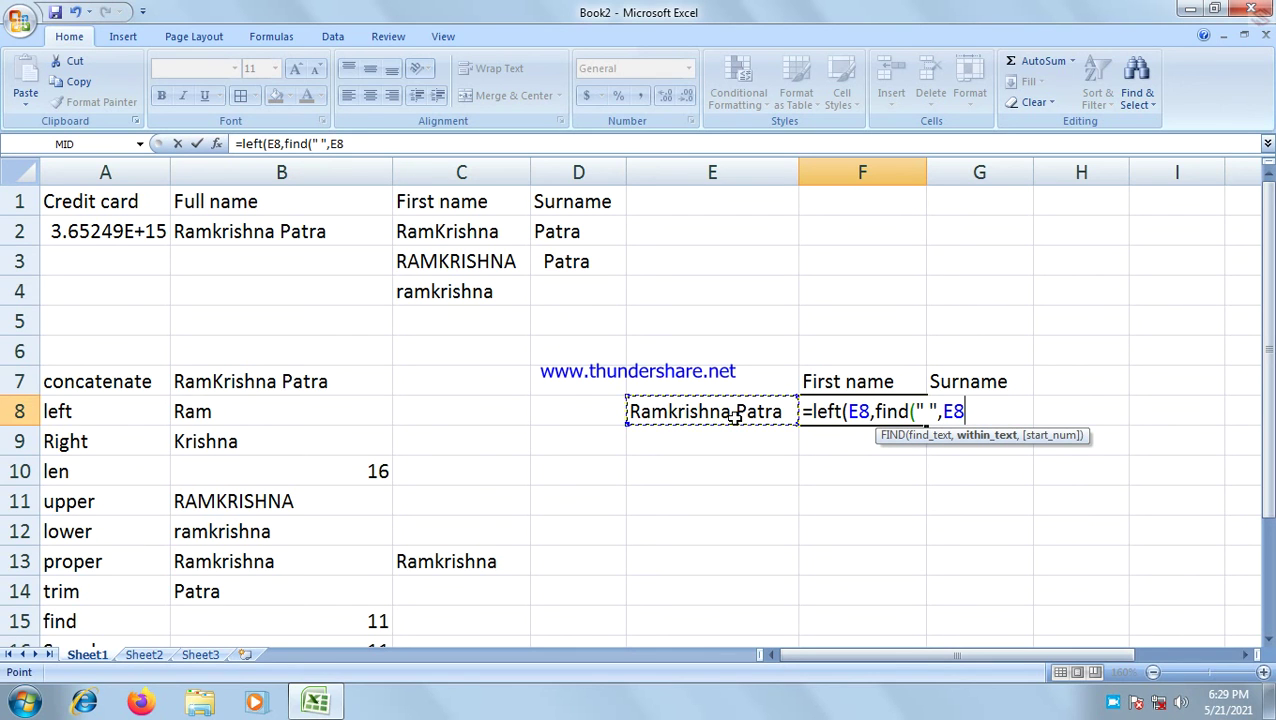
text())
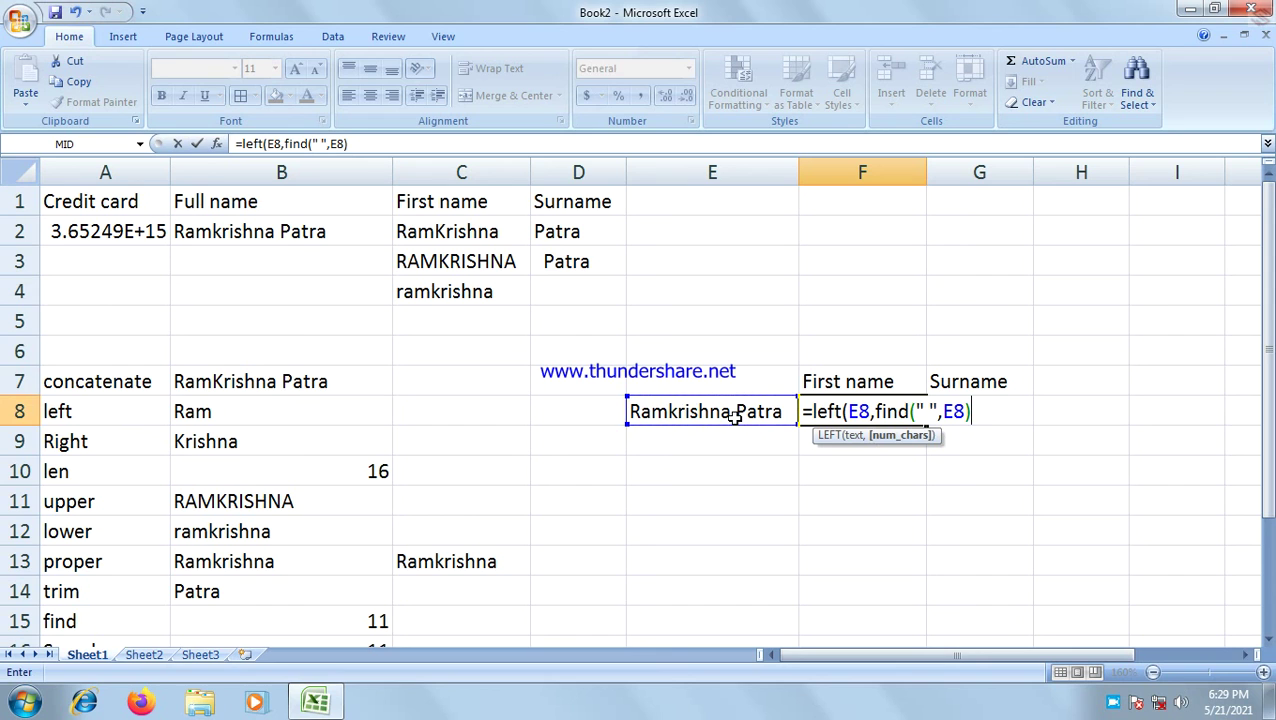
text())
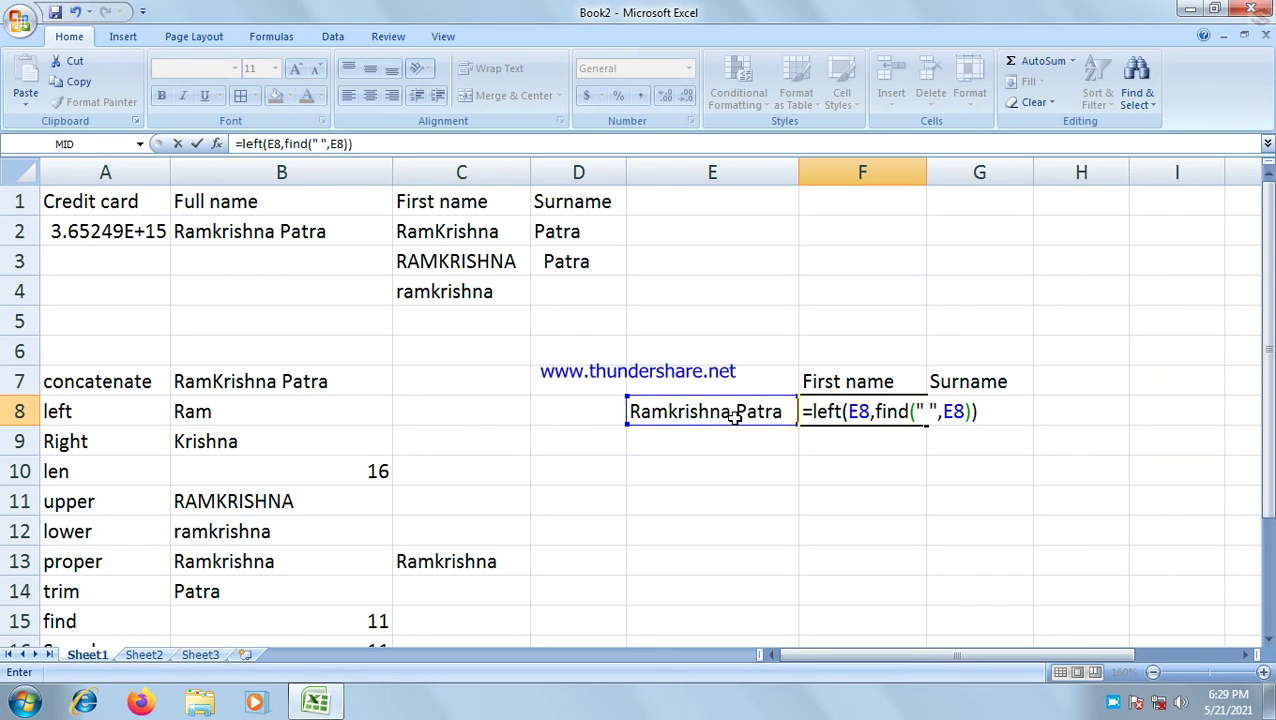
key(Return)
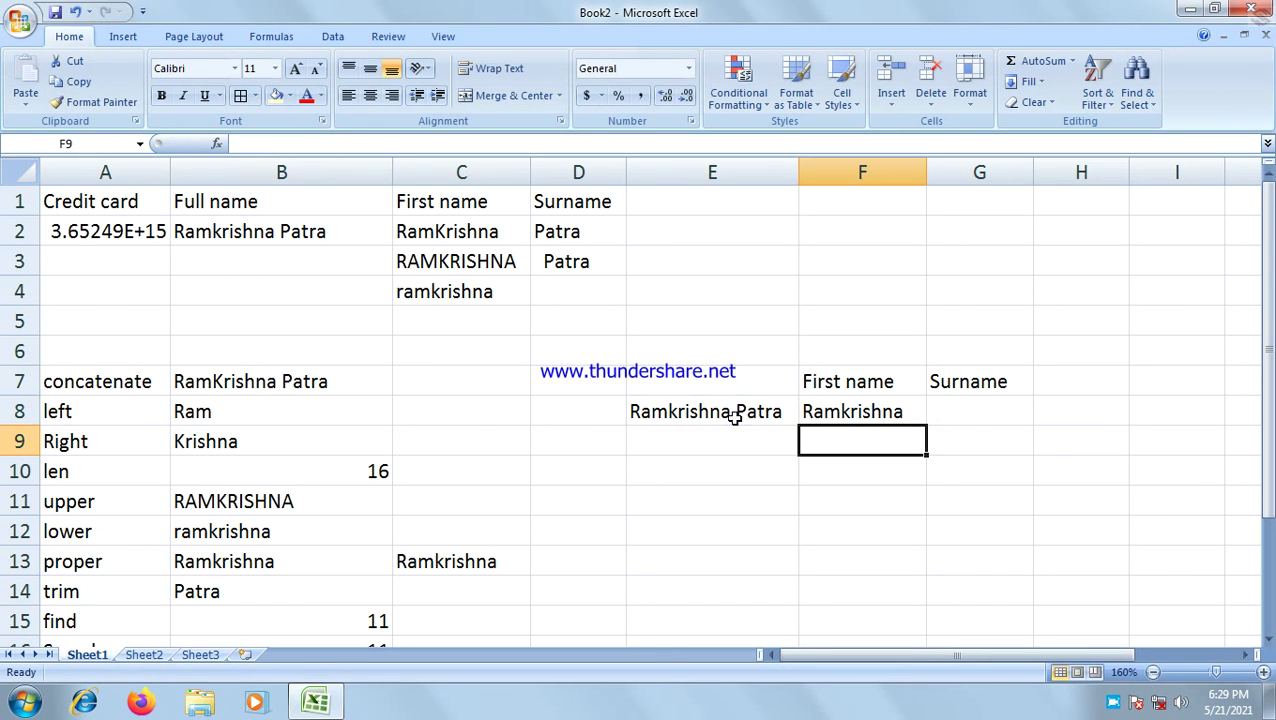
- Widen column G and enter =RIGHT(E8,LEN(E8)-FIND(" ",E8)) in G8 for the surname
click(984, 404)
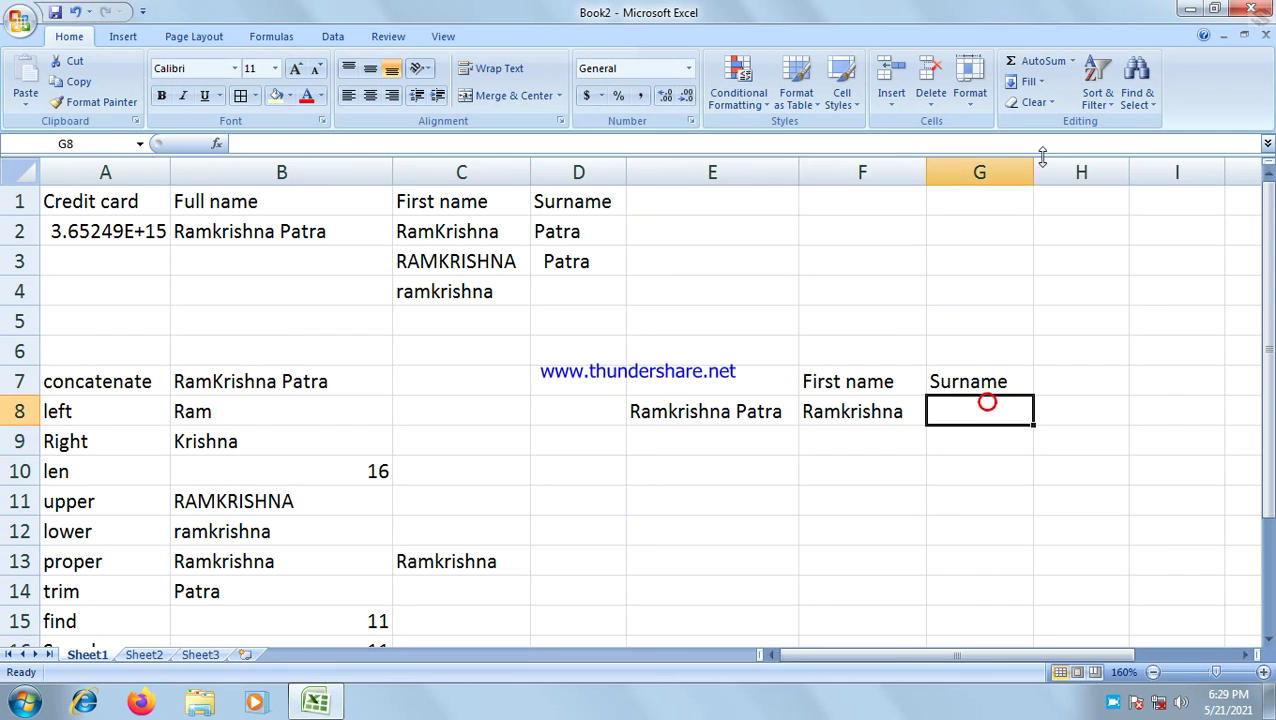
drag(1032, 171, 1054, 171)
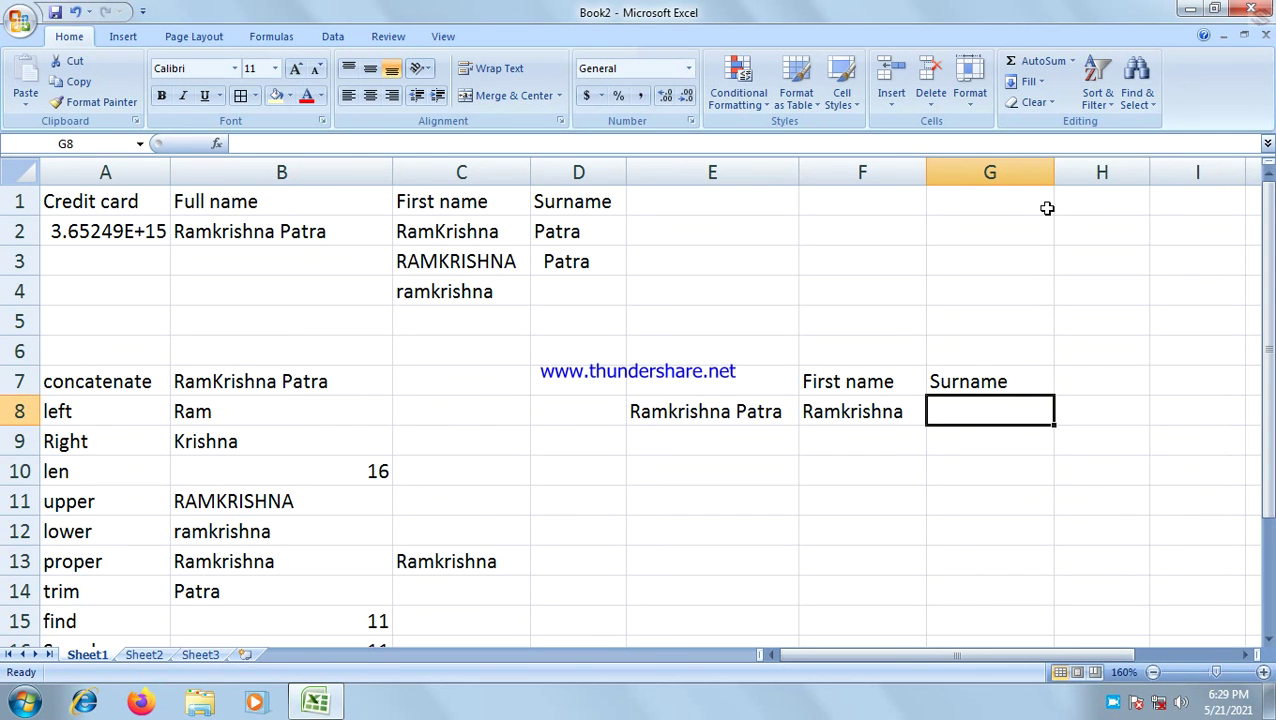
text(=)
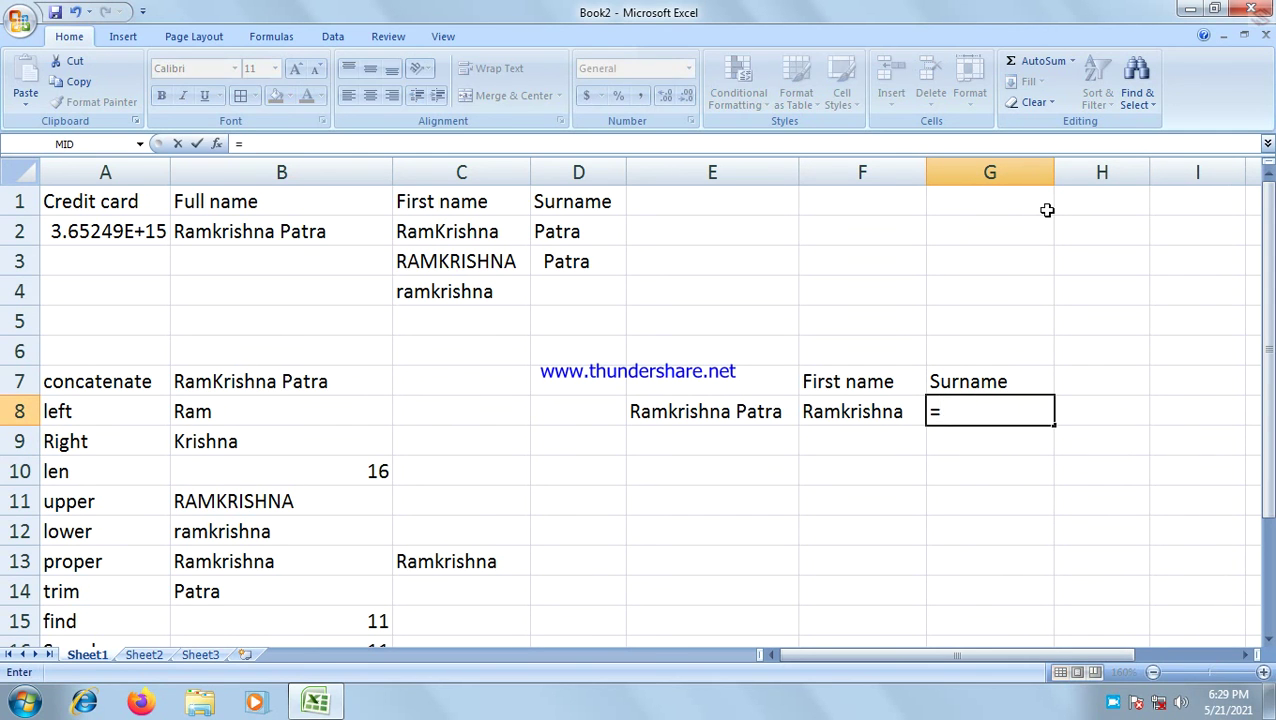
text(right)
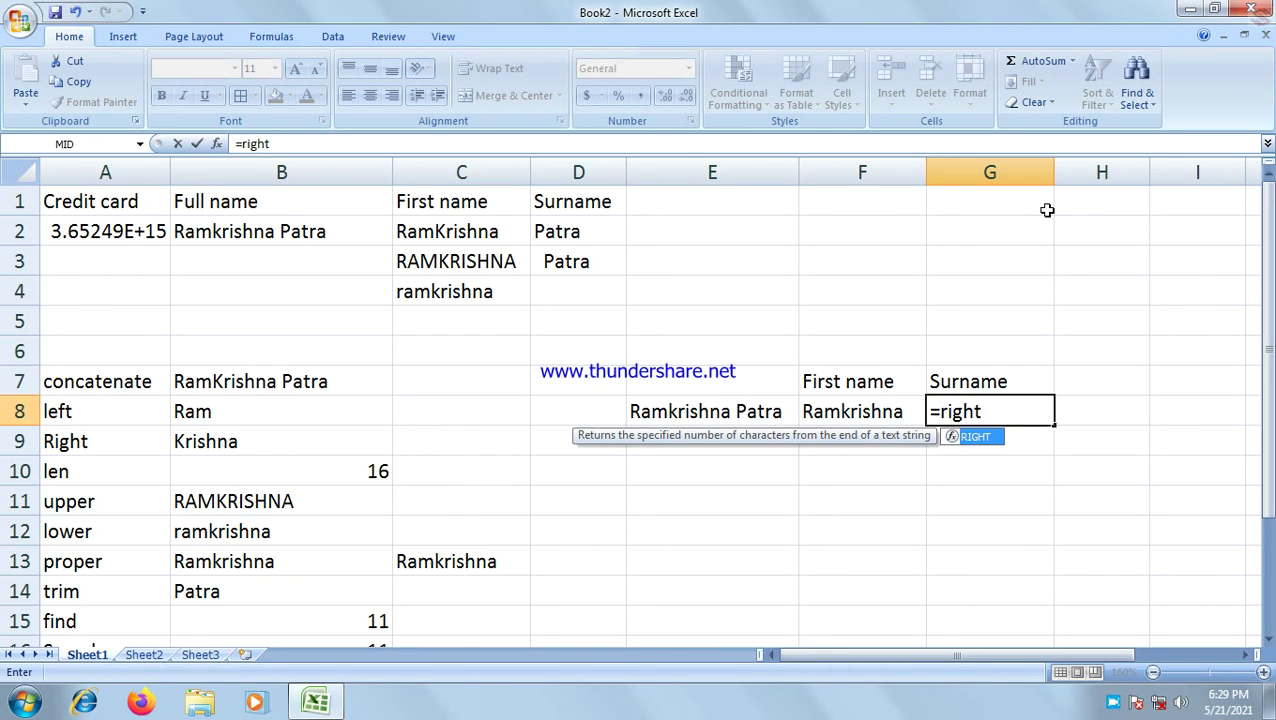
text(()
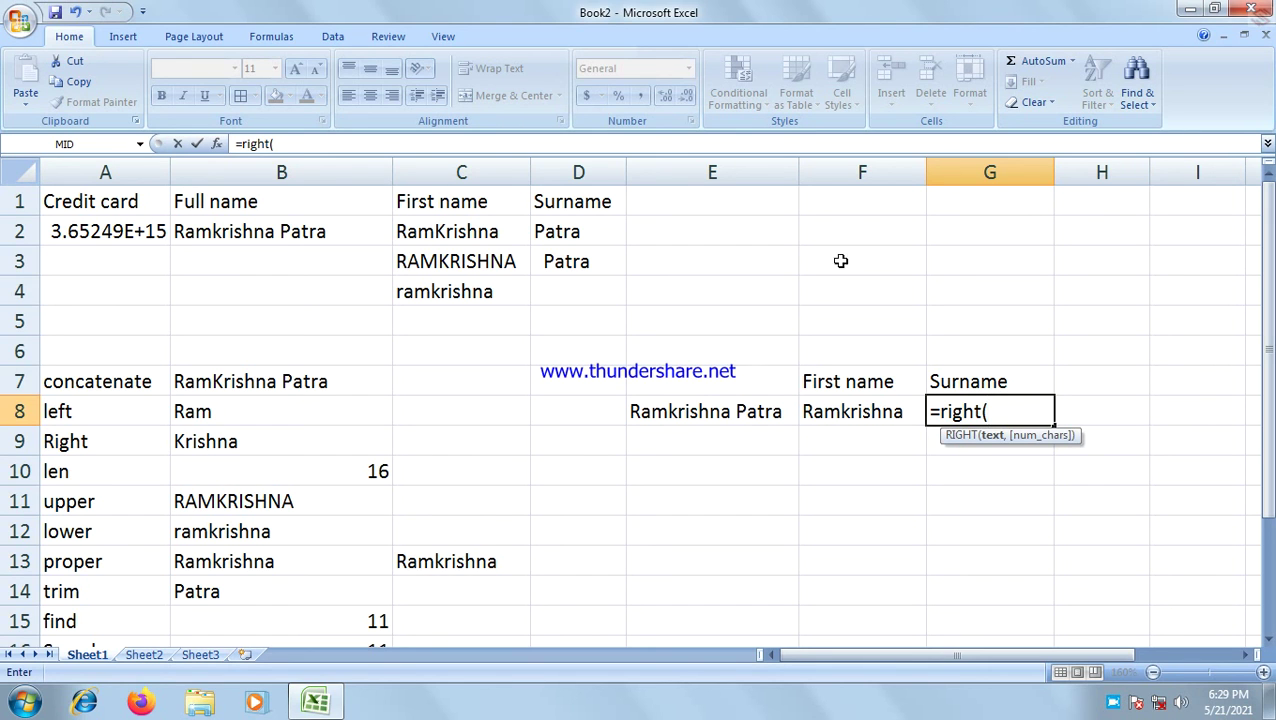
click(760, 411)
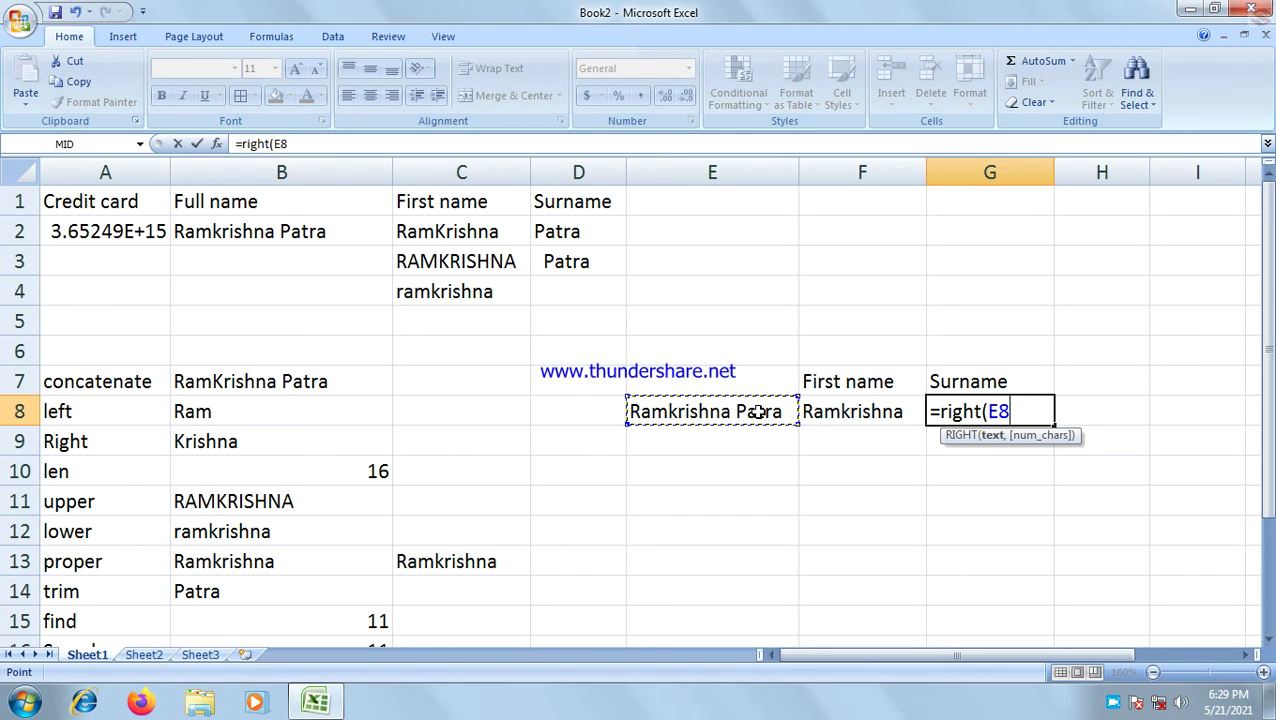
text(,)
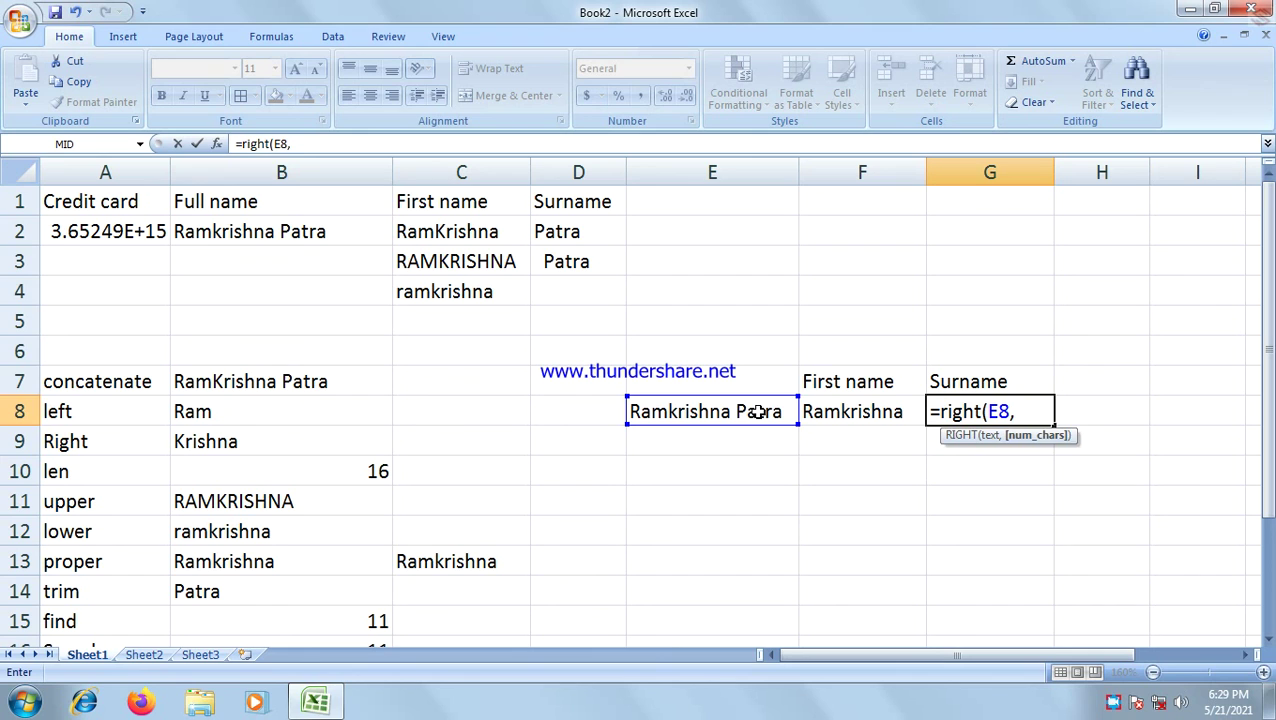
text(len()
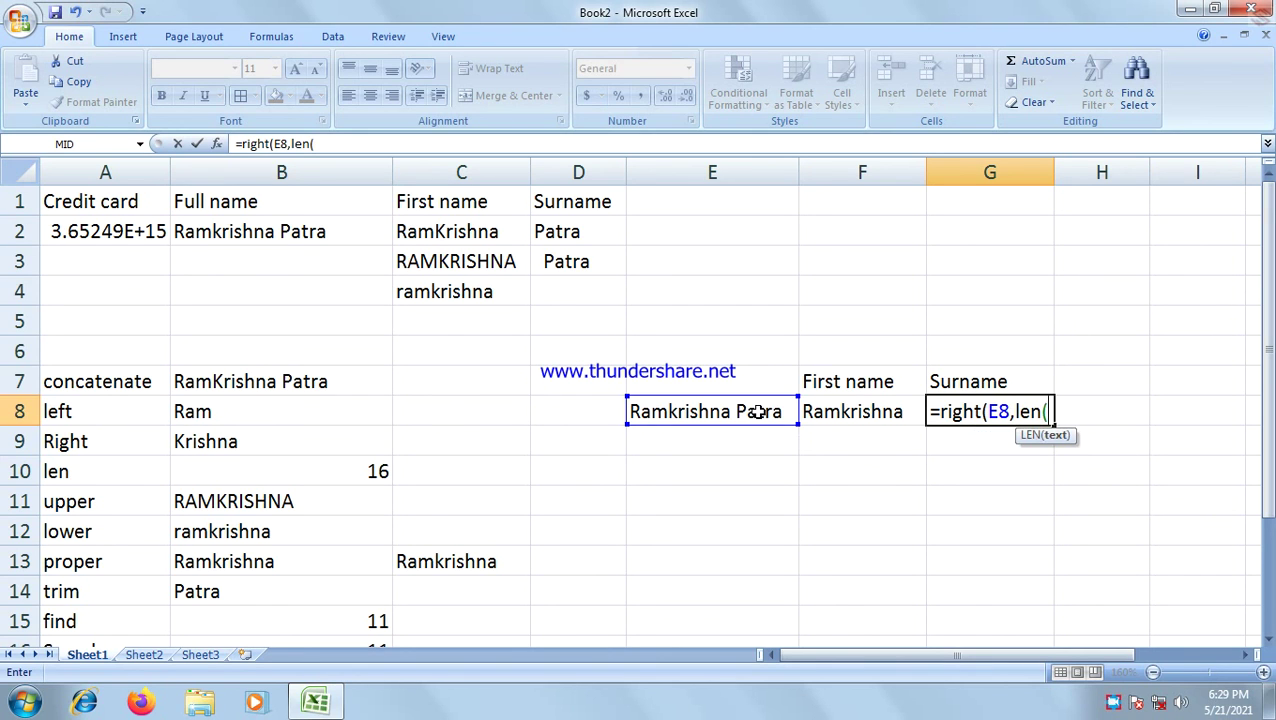
click(705, 410)
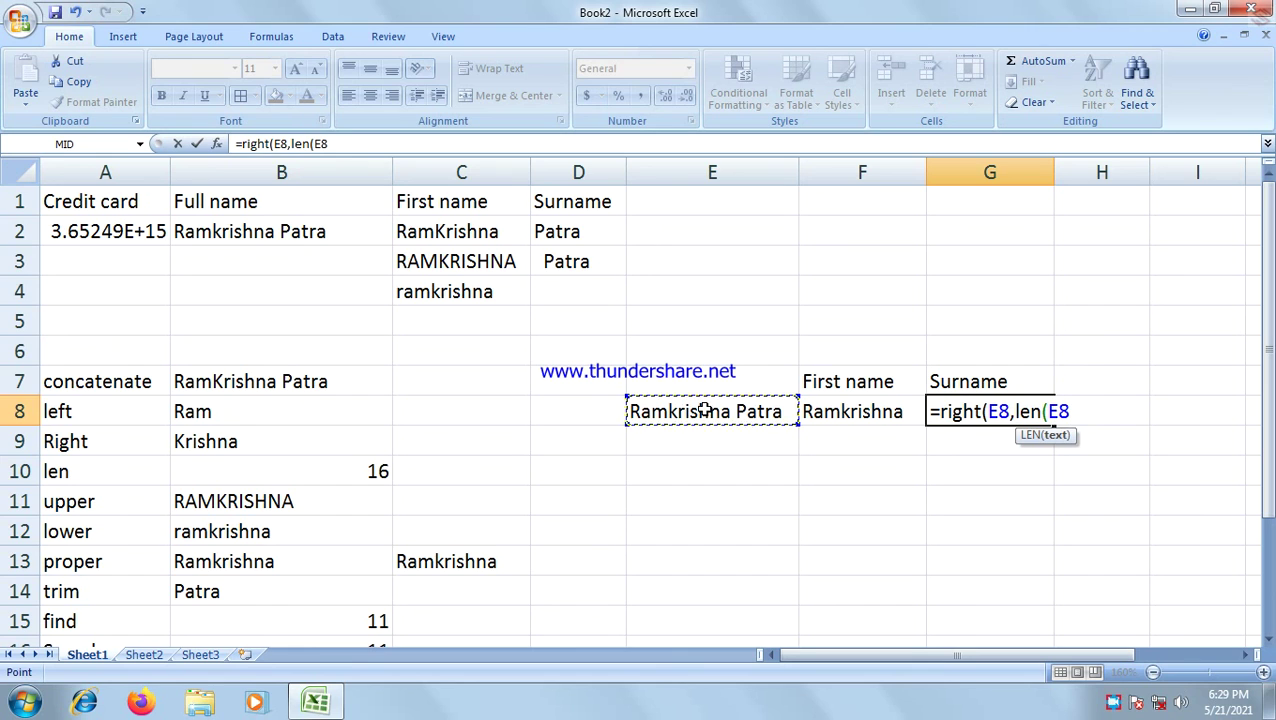
text())
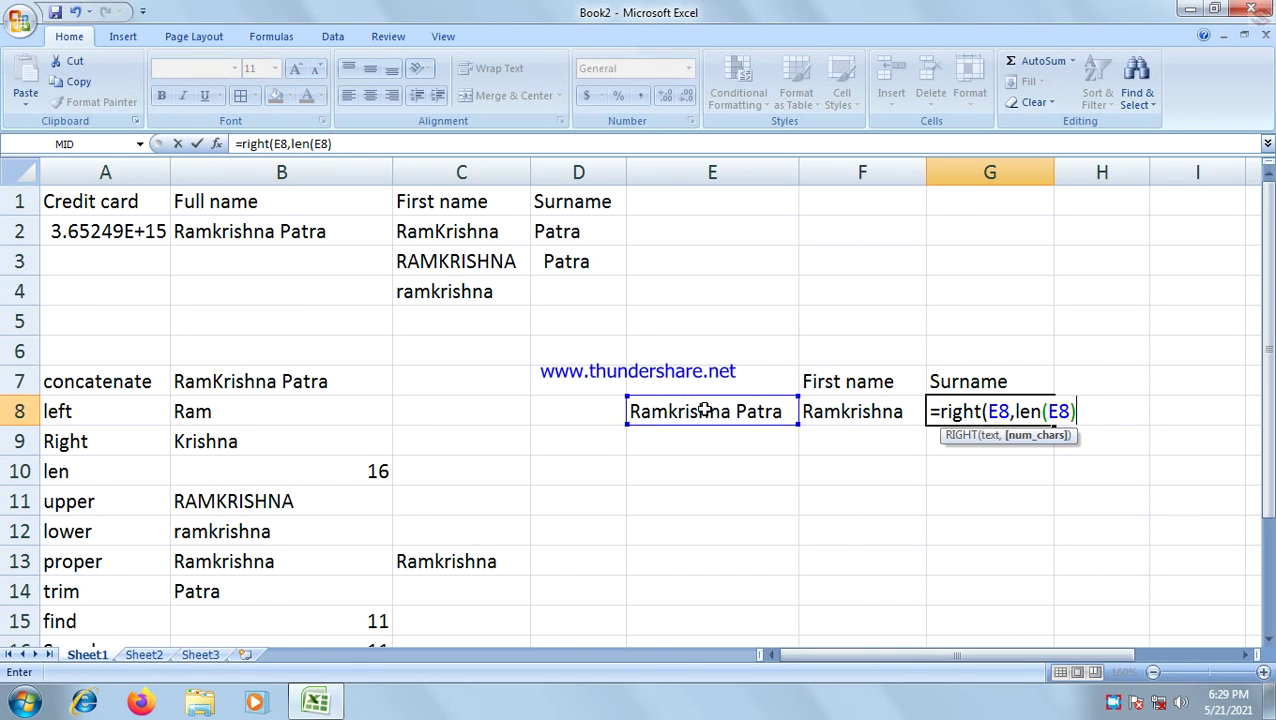
text(-)
text(fi)
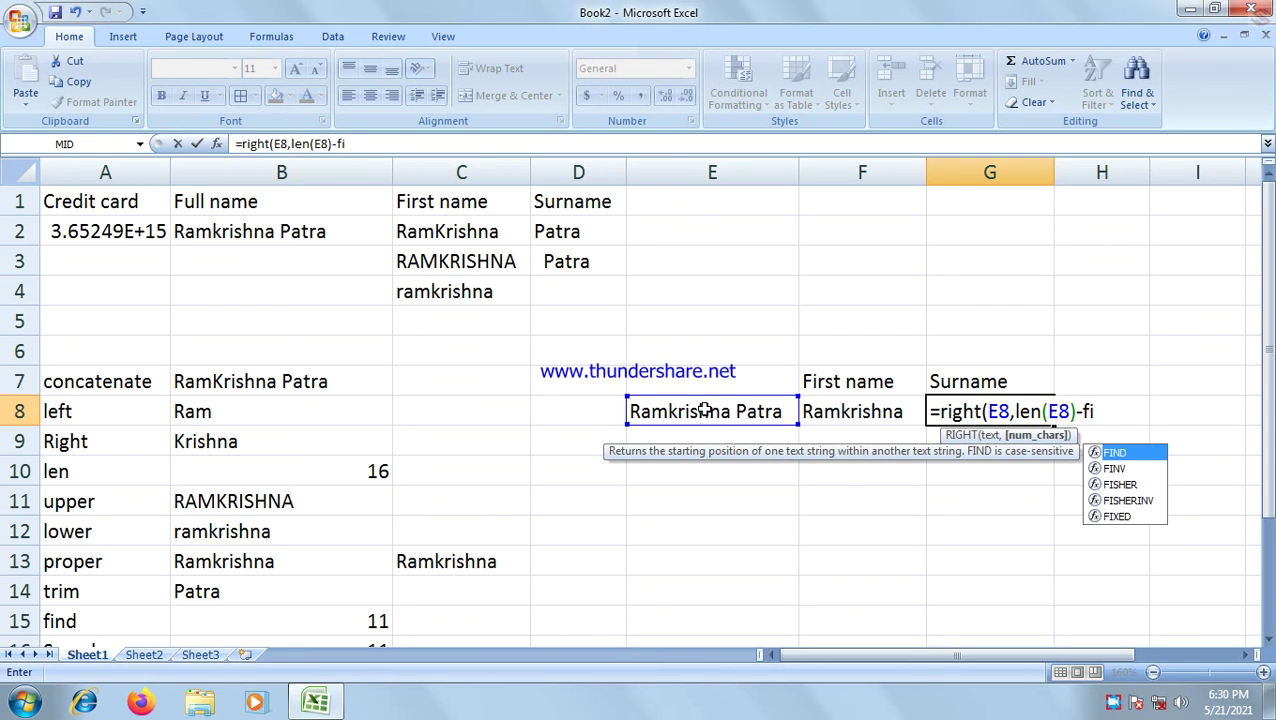
text(nd)
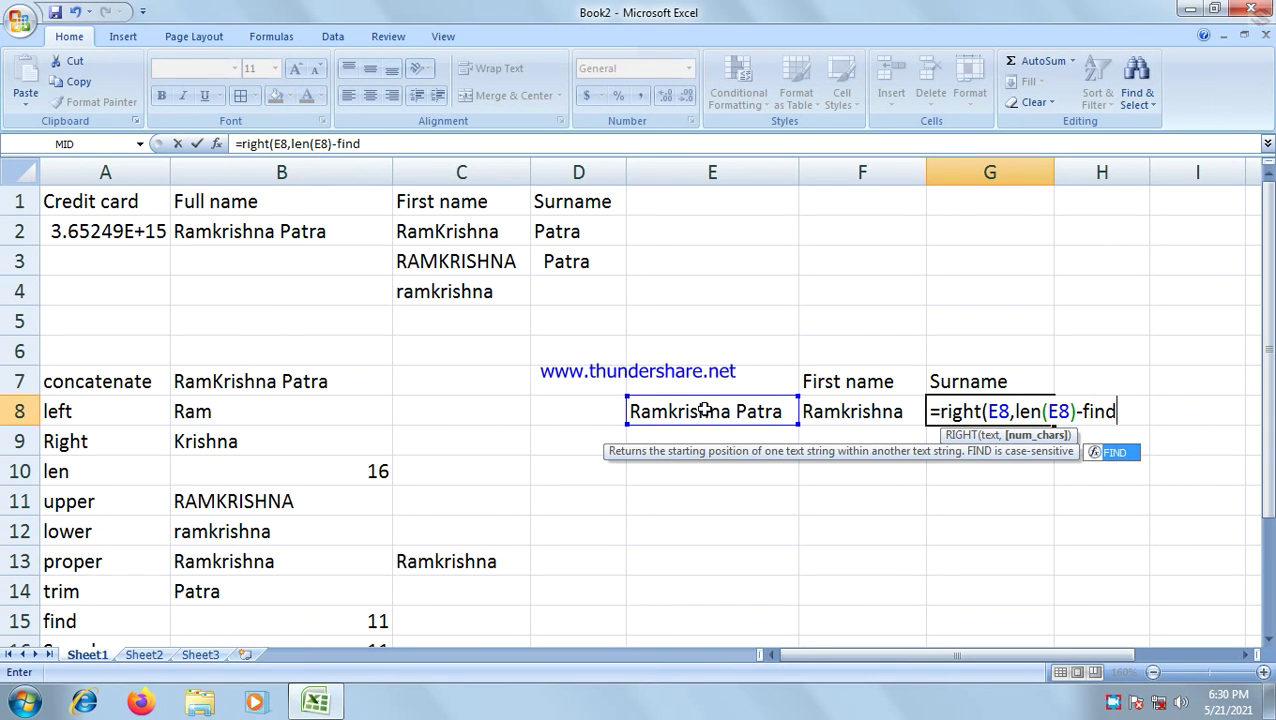
text(()
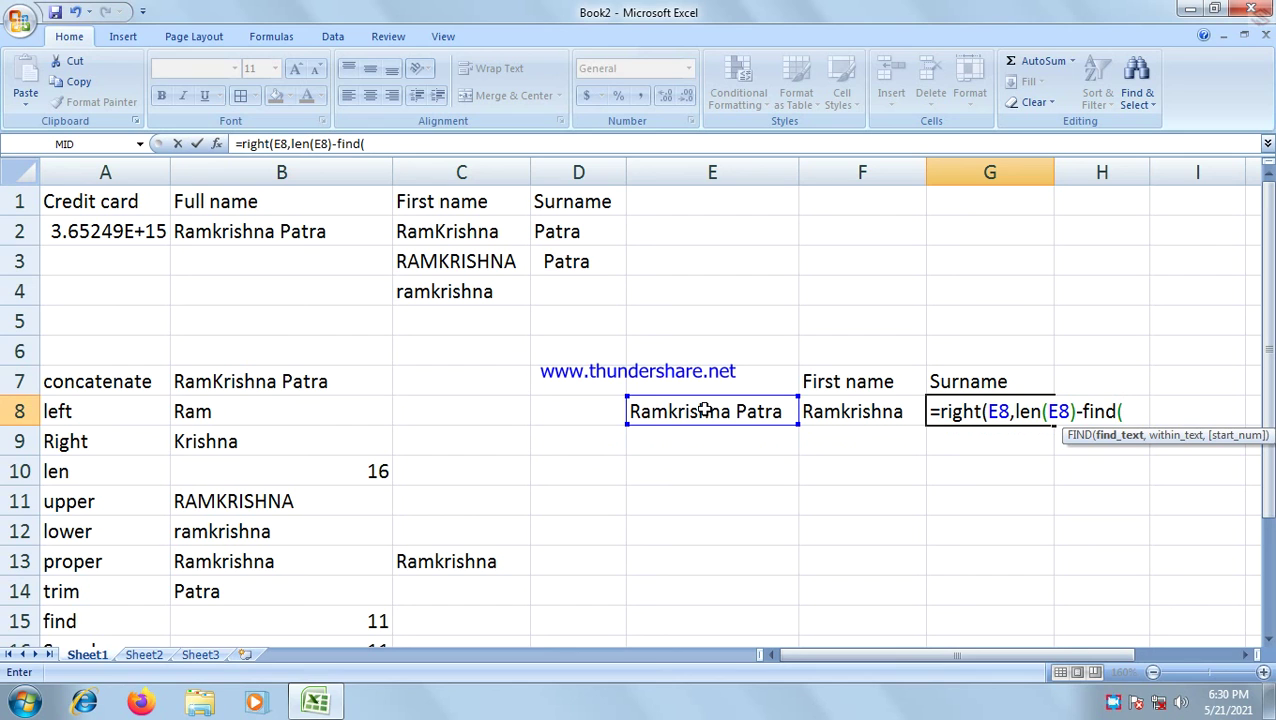
text(")
text(,)
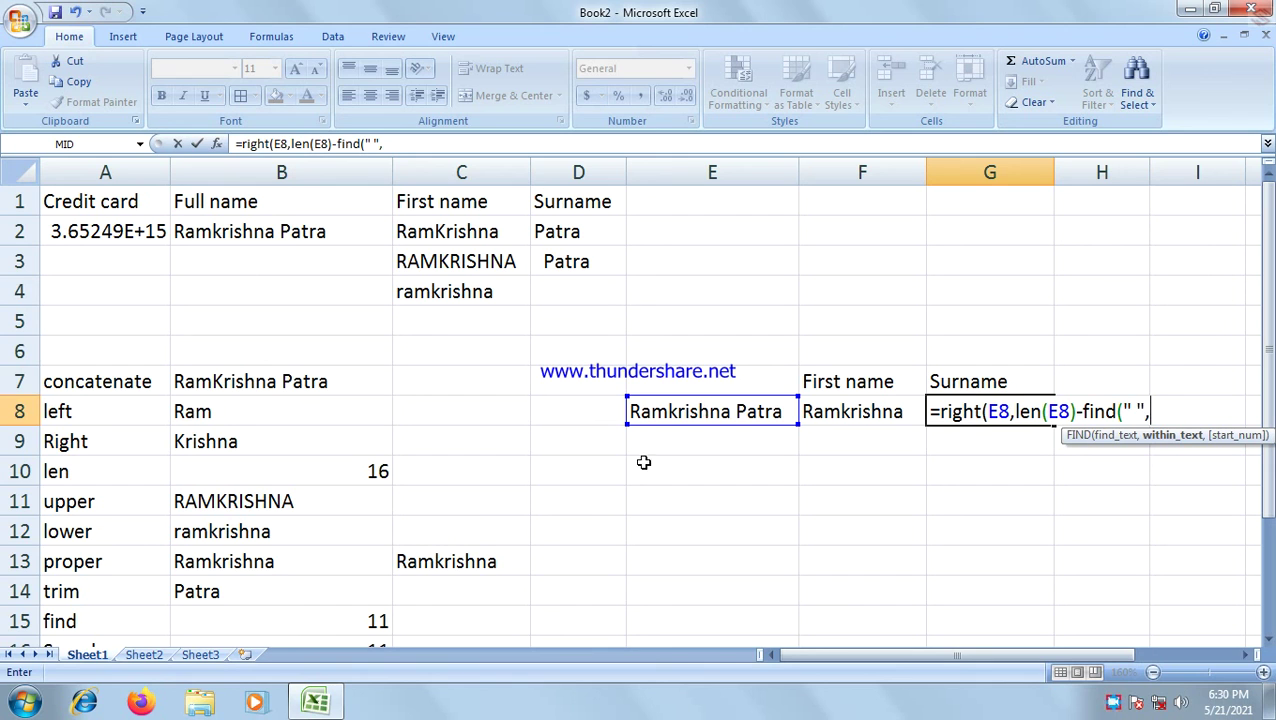
click(728, 414)
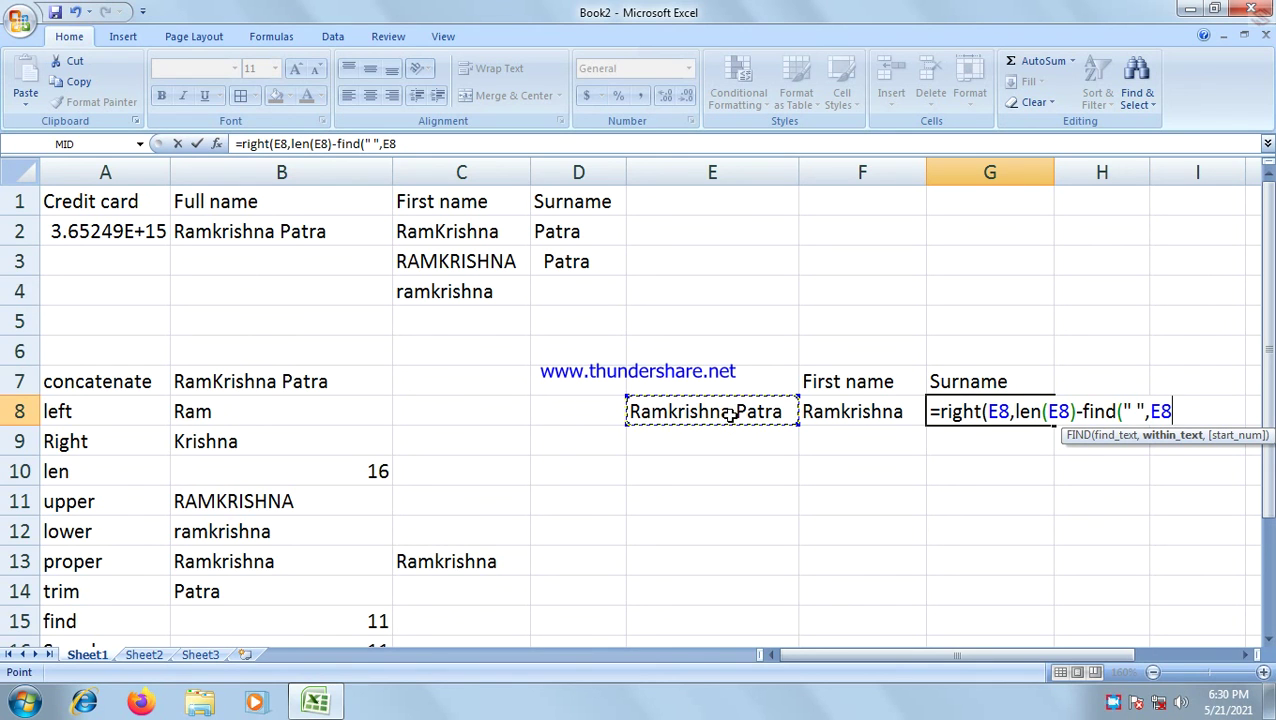
text())
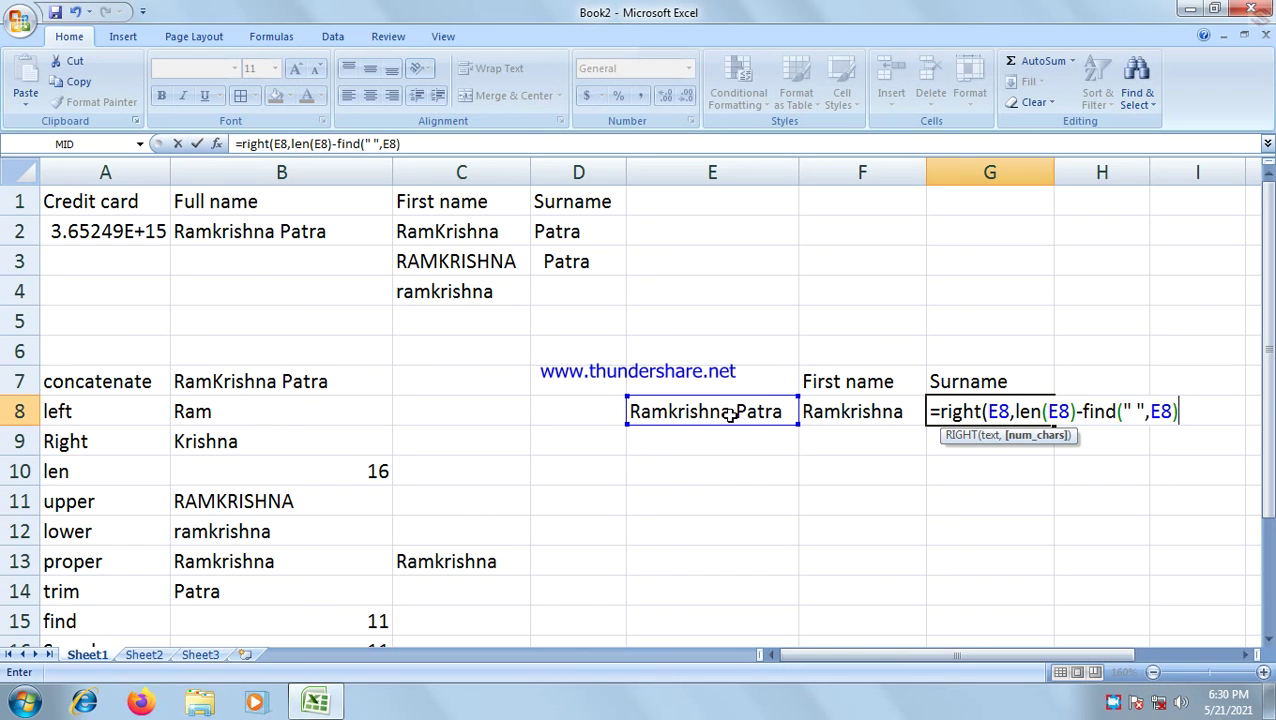
text())
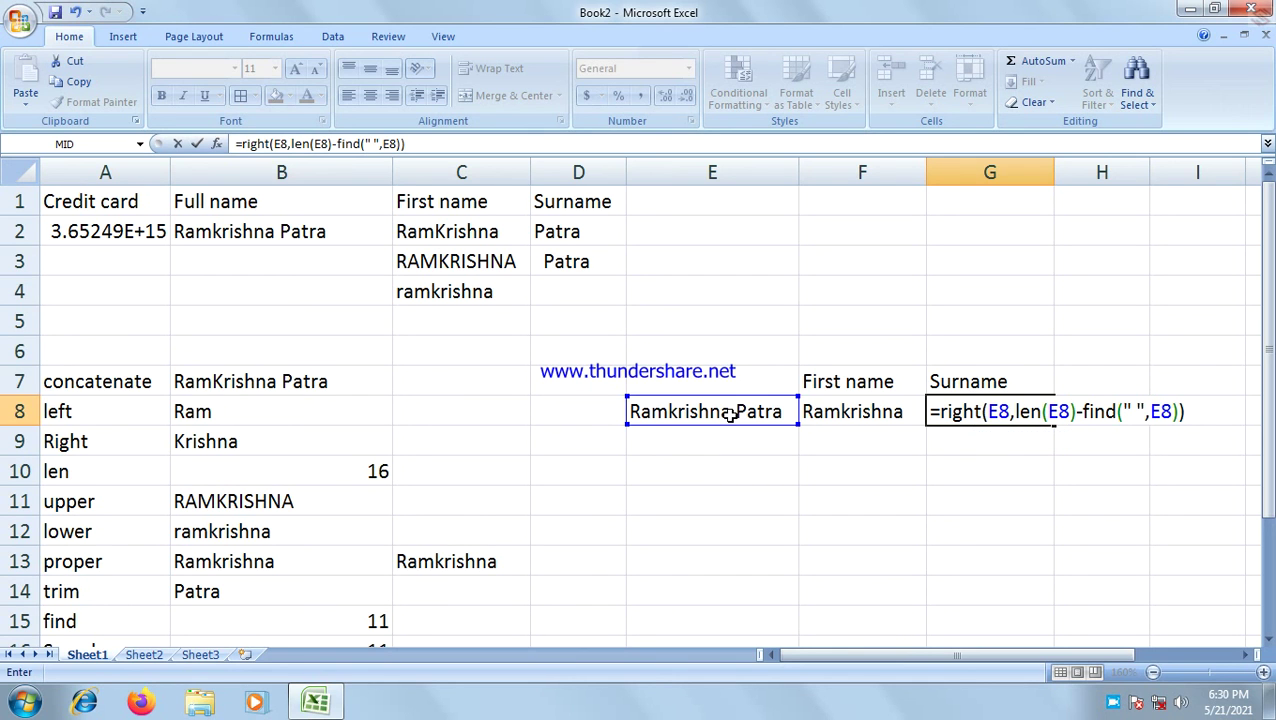
key(Return)
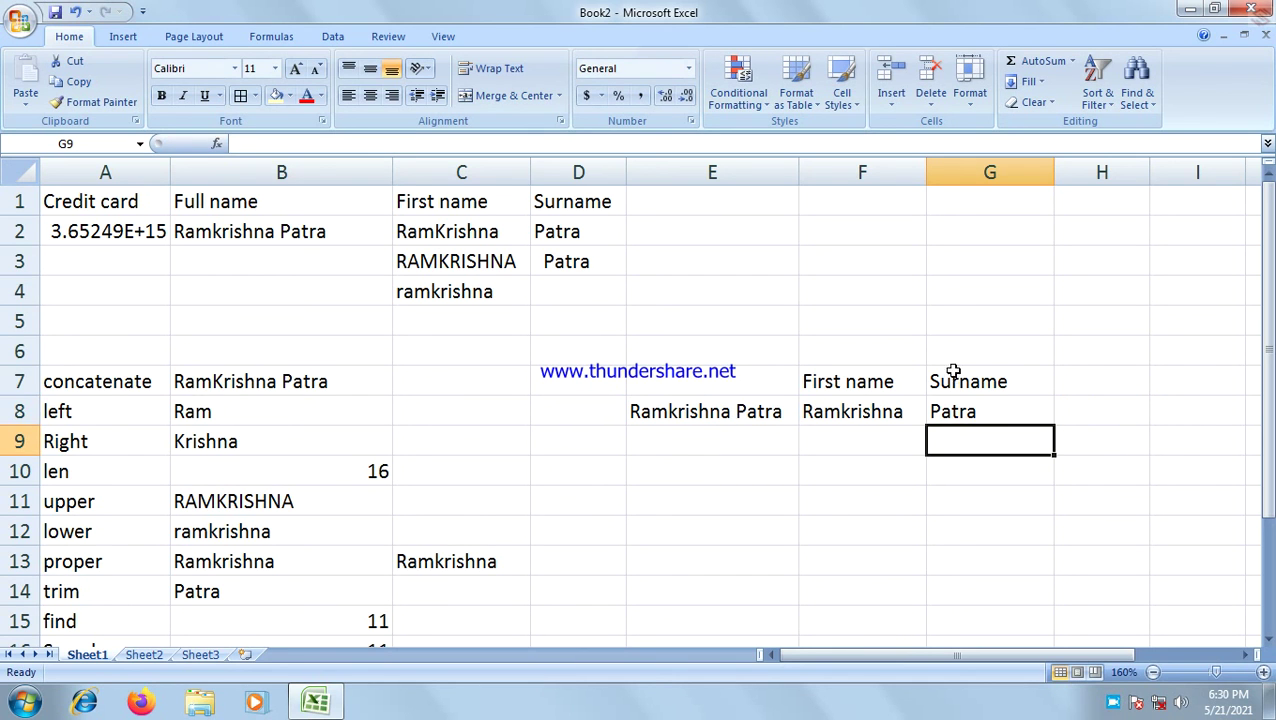
- Type a second sample full name into E9
click(945, 416)
click(890, 415)
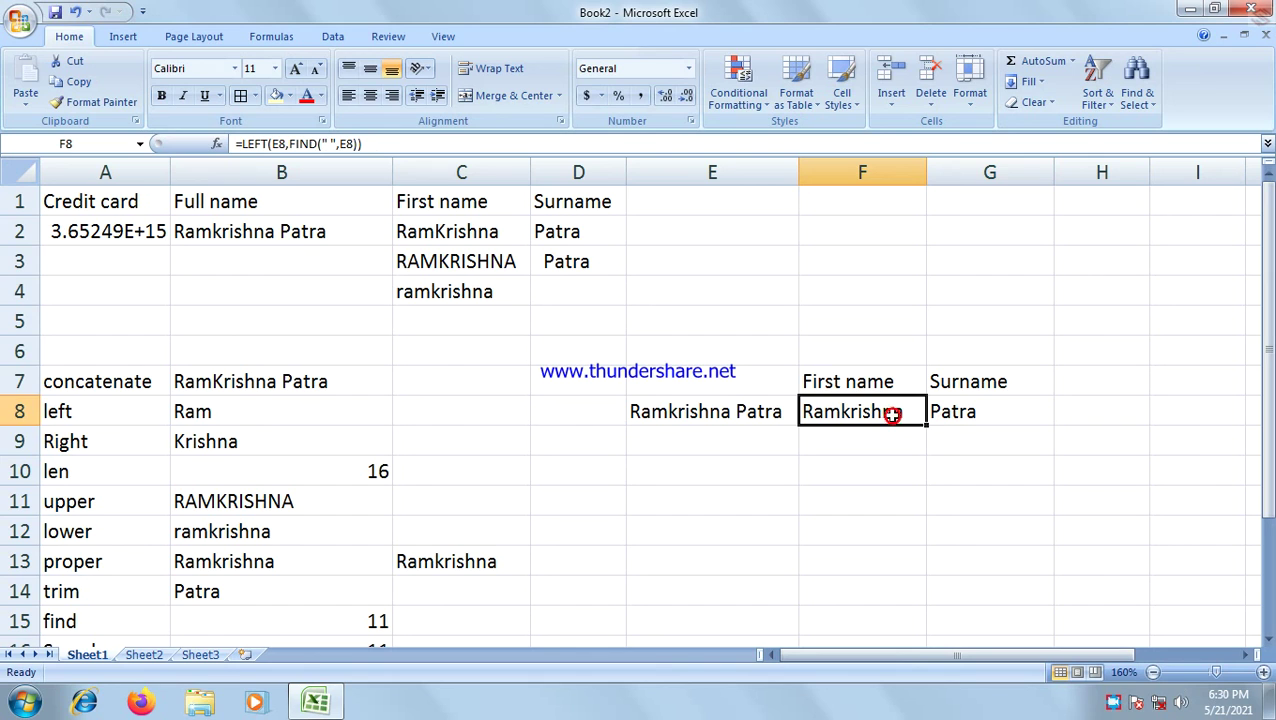
click(742, 437)
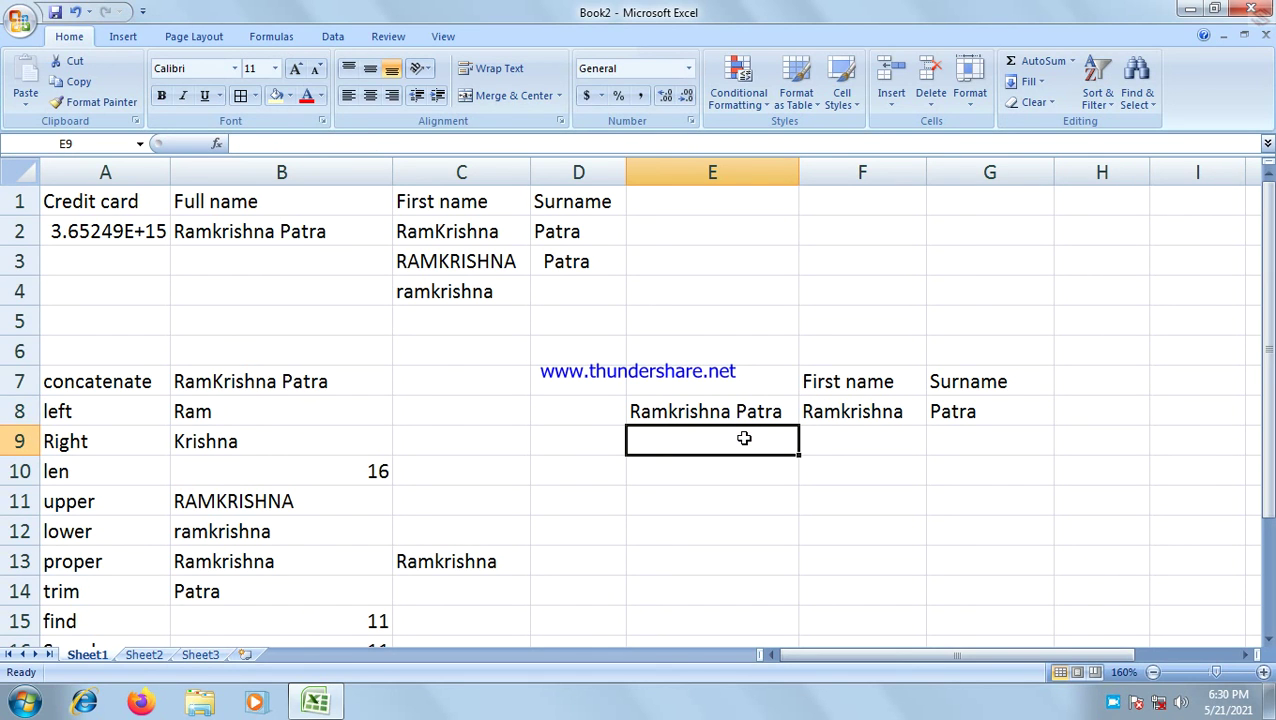
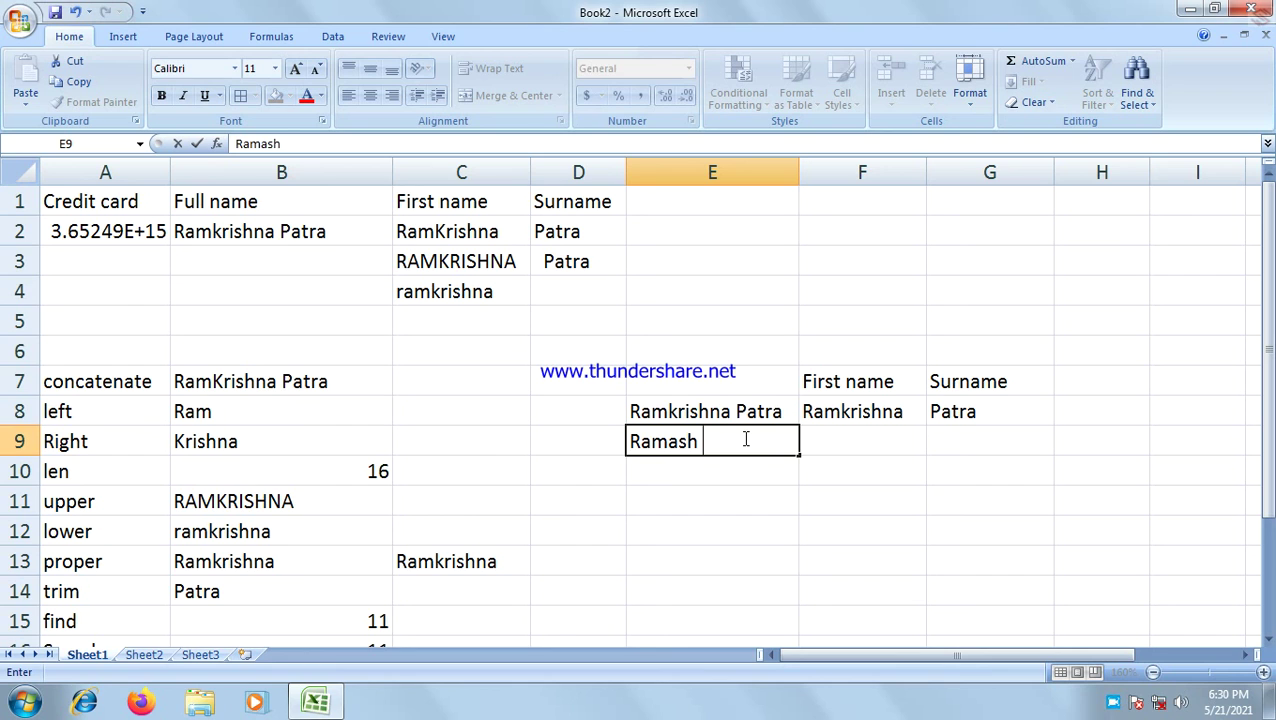
key(Return)
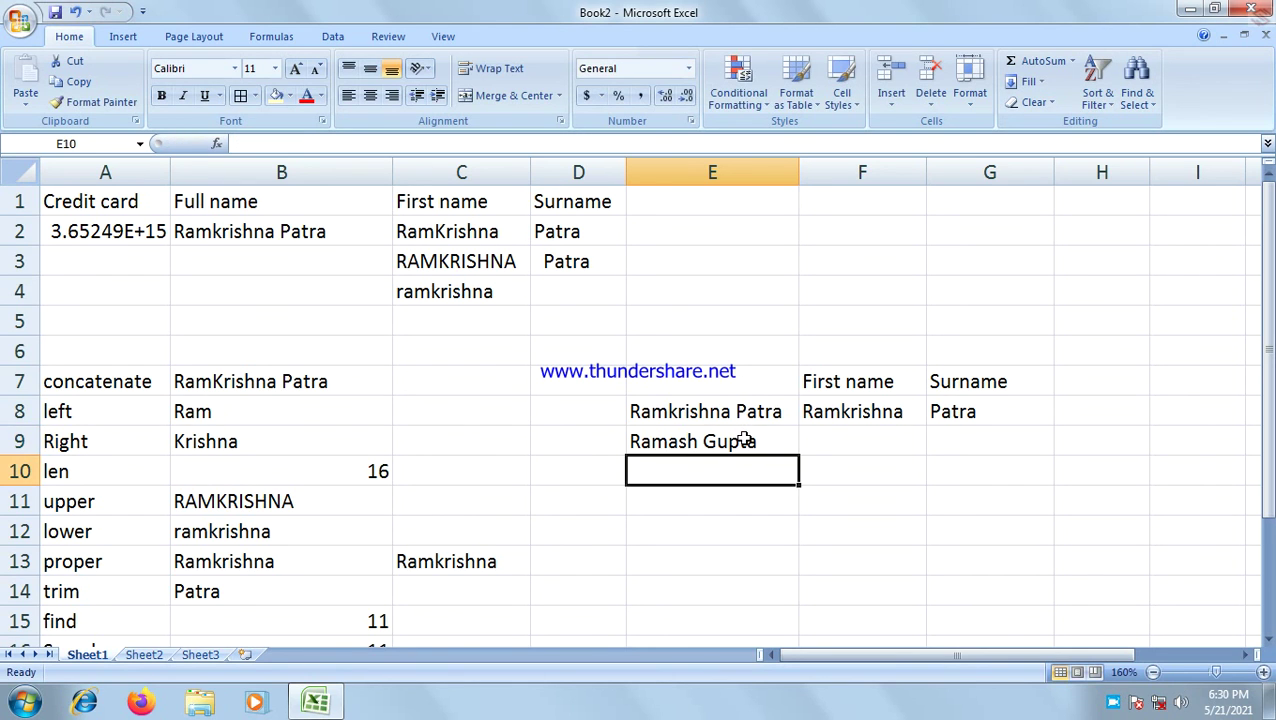
- Fill the first-name and surname formulas in F8:G8 down to row 9
click(820, 418)
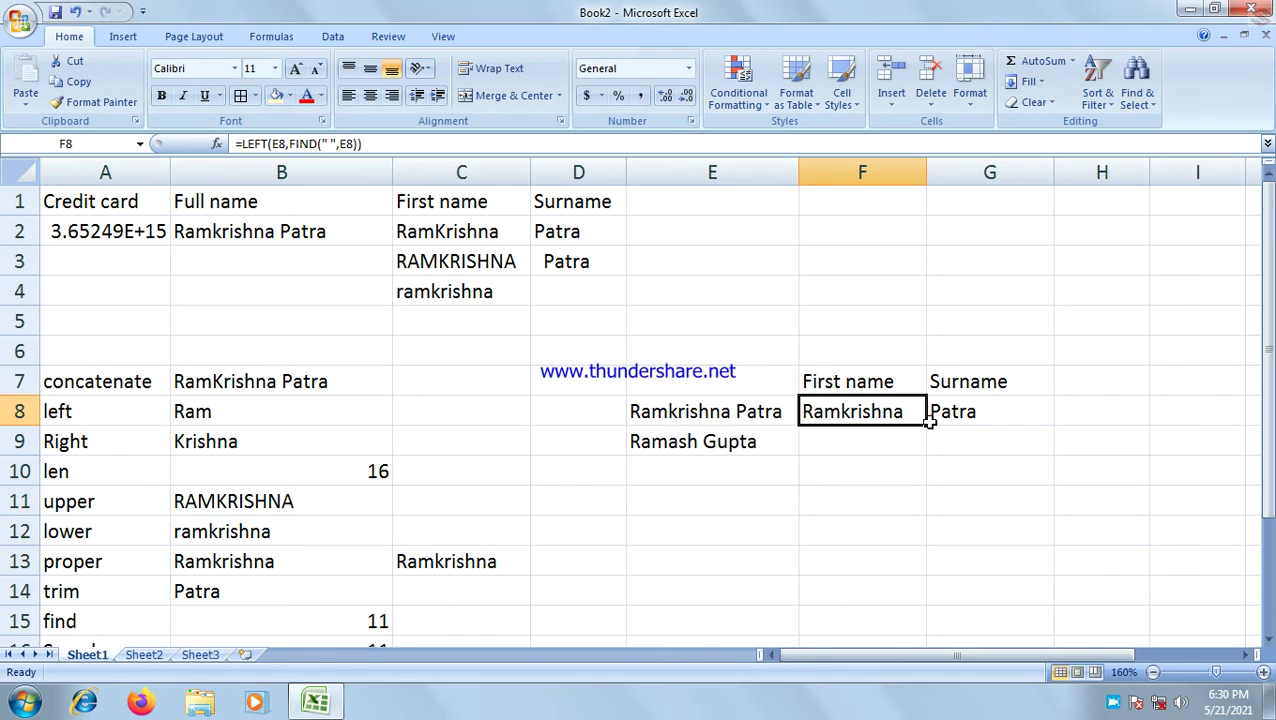
drag(927, 425, 926, 450)
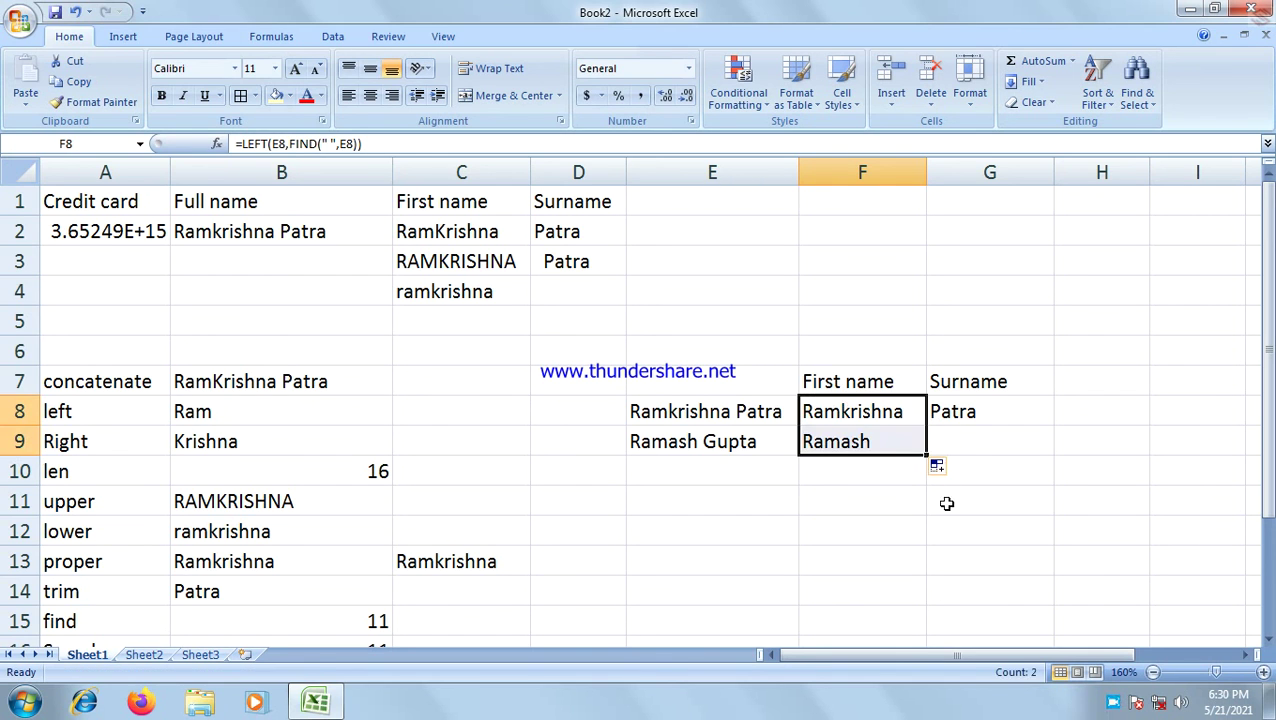
click(964, 412)
drag(1054, 424, 1055, 450)
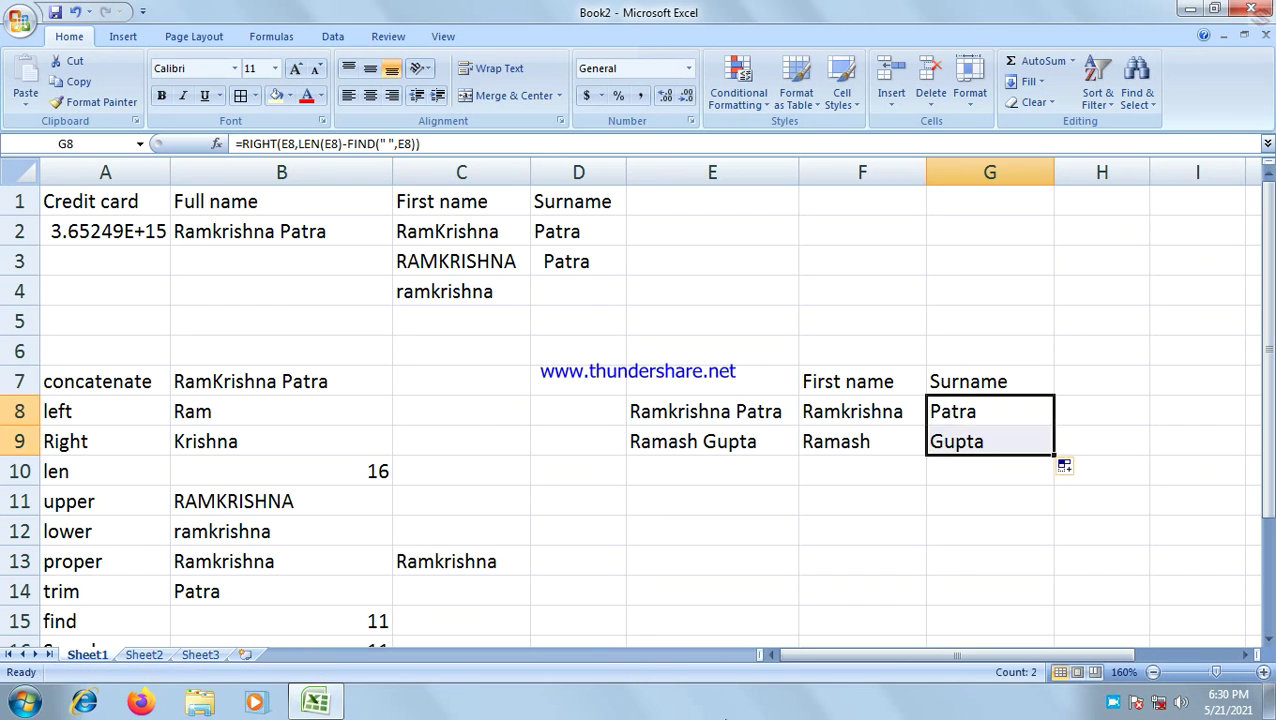
click(710, 473)
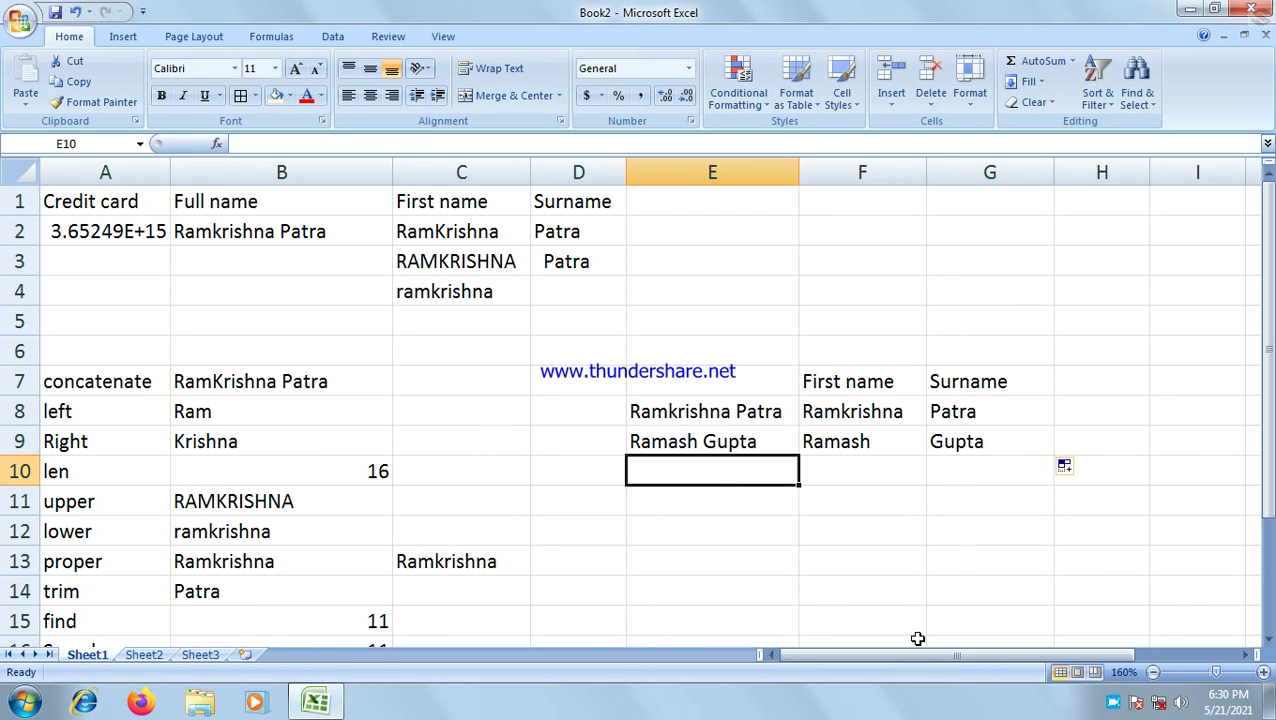
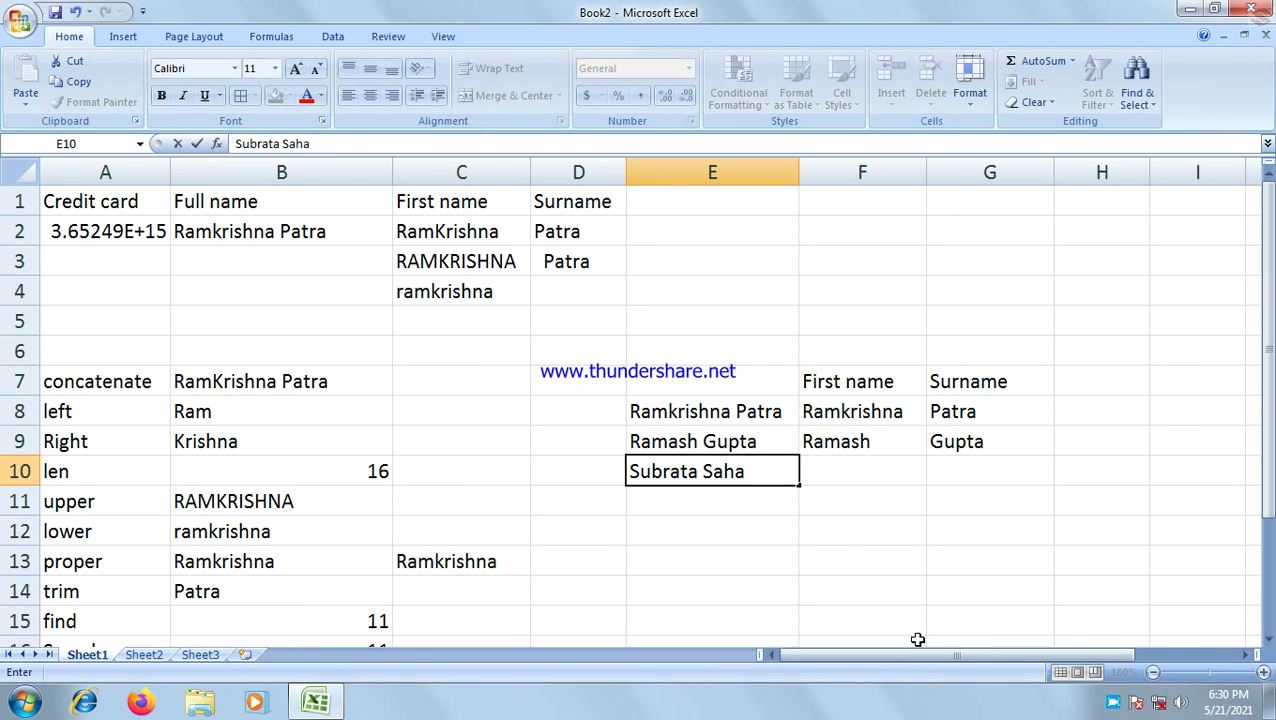
- Enter a third full name in E10 and fill the F and G split formulas down to row 10
click(858, 538)
click(866, 438)
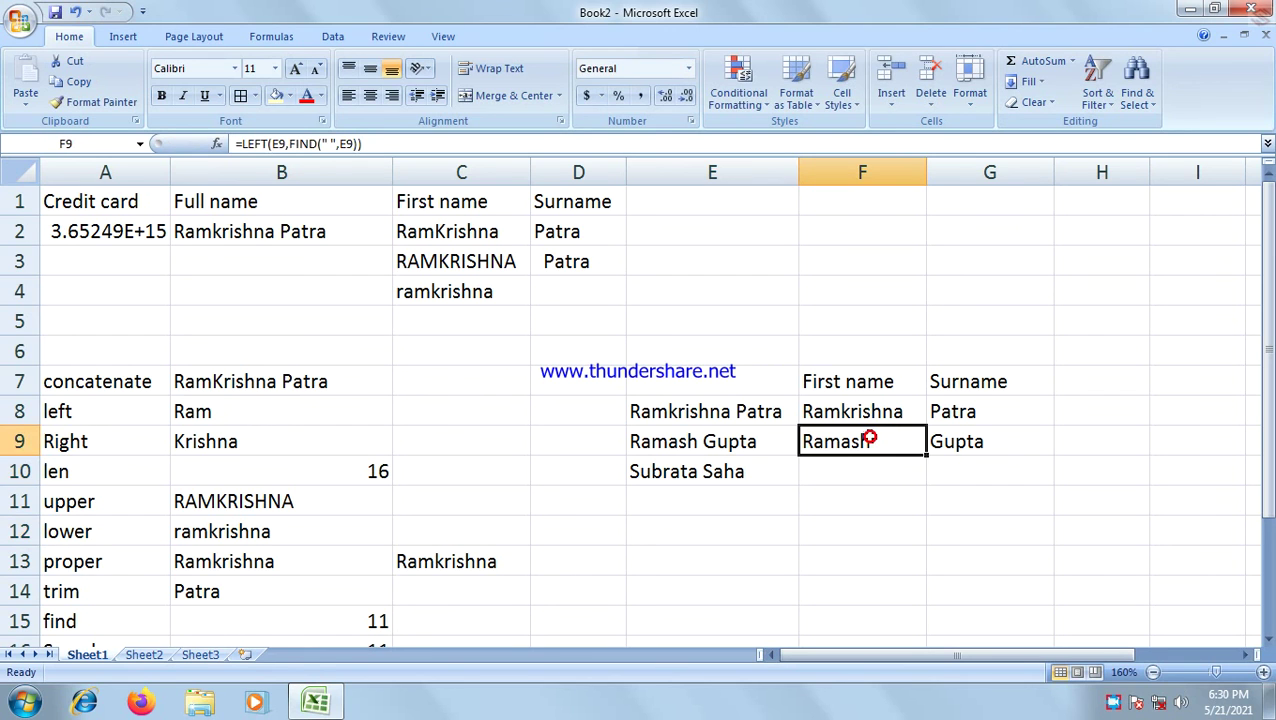
drag(926, 455, 926, 484)
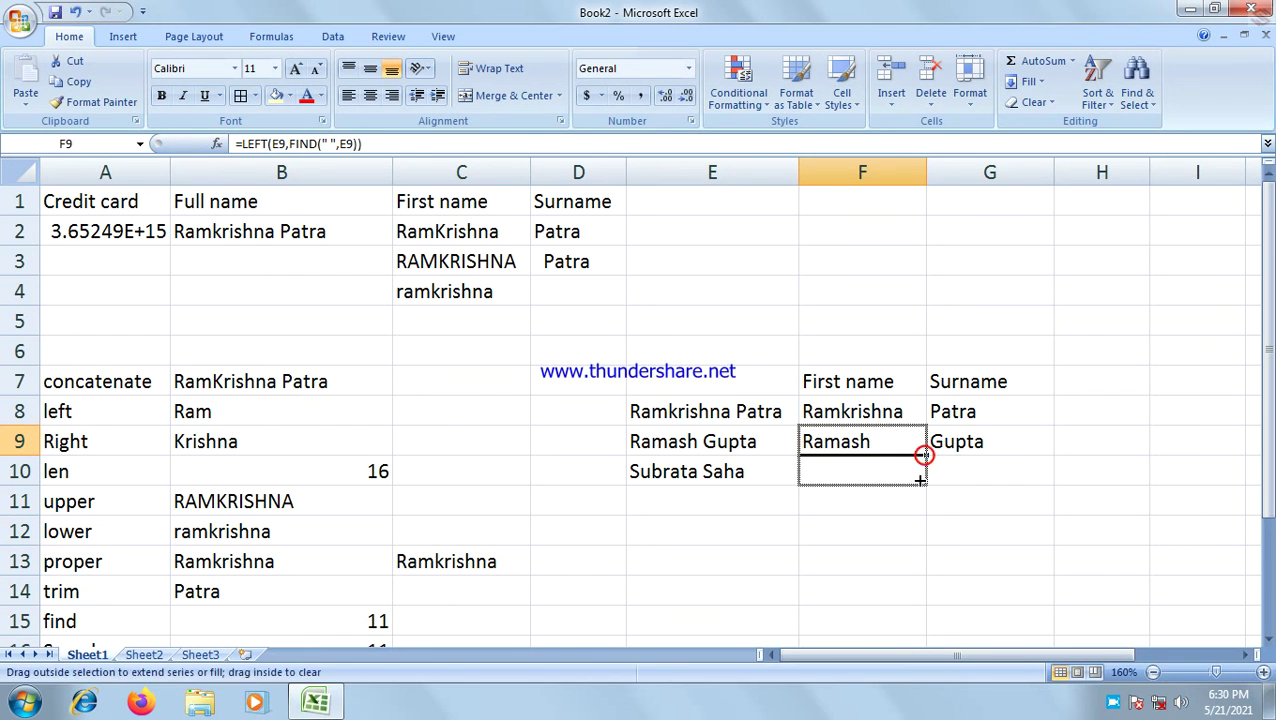
click(988, 445)
drag(1053, 455, 1052, 480)
click(1038, 521)
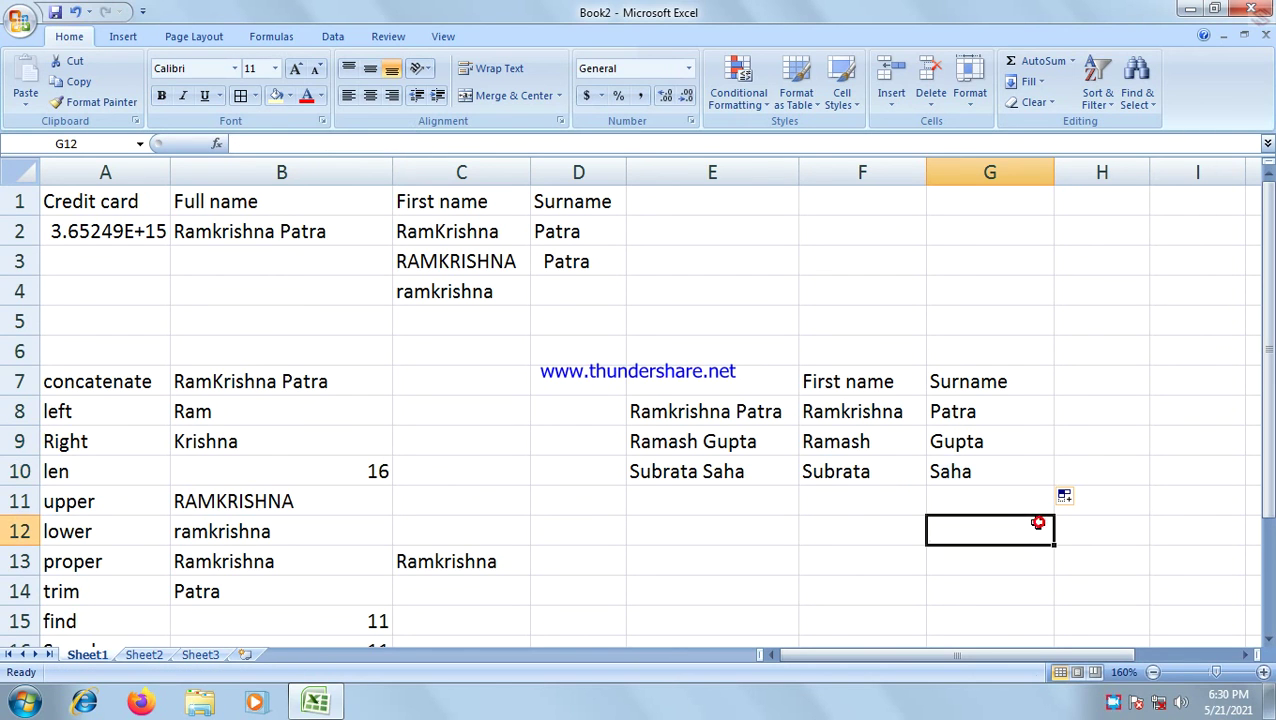
click(872, 480)
click(975, 471)
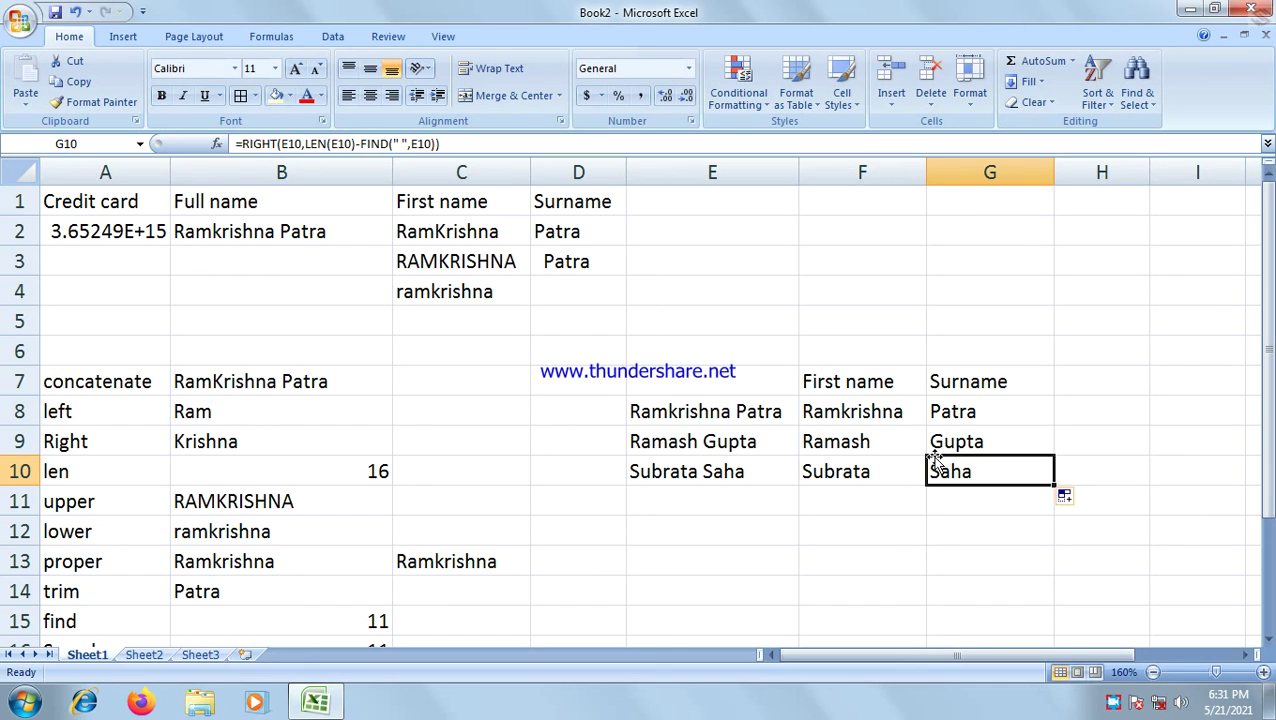